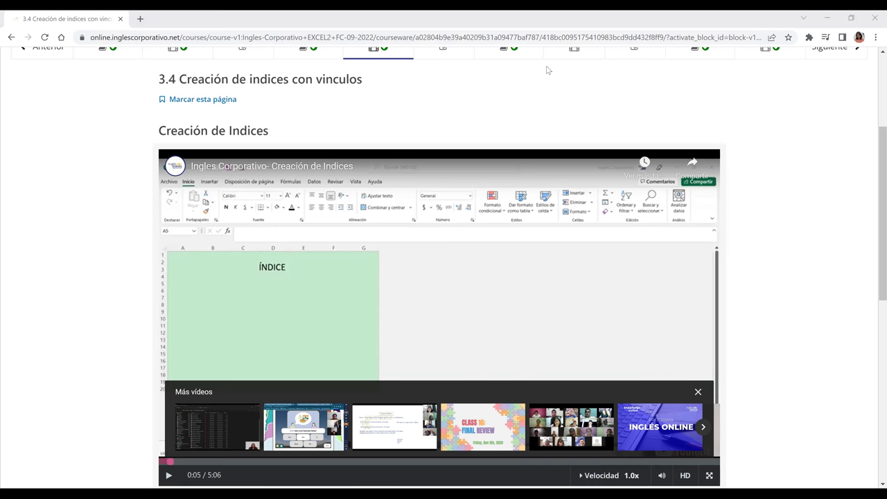
Show the Creación de Indices lesson video in full screen.
scroll(475, 63, down, 1)
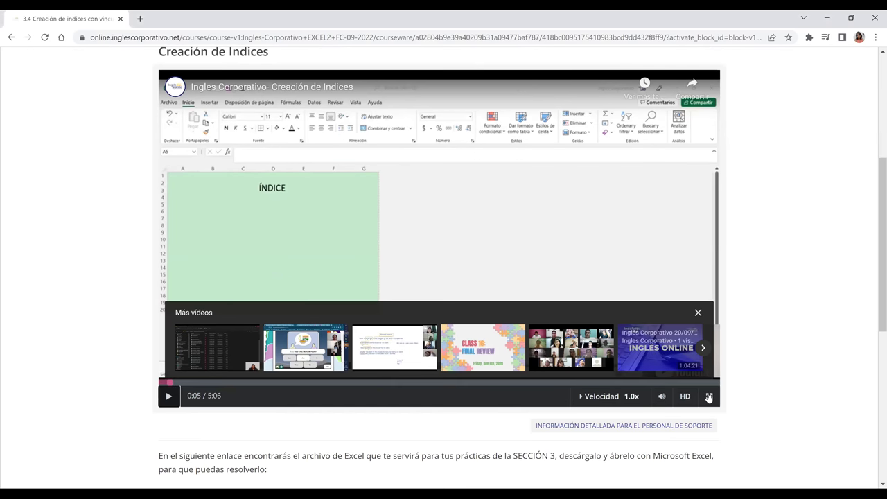
double_click(394, 267)
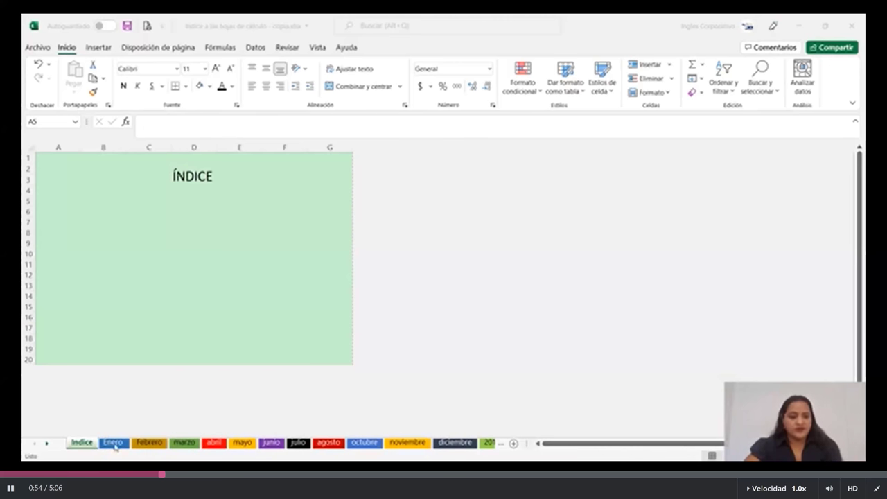
View the Febrero sheet, return to the Indice sheet, and look through the workbook's sheet tabs.
click(150, 443)
click(46, 443)
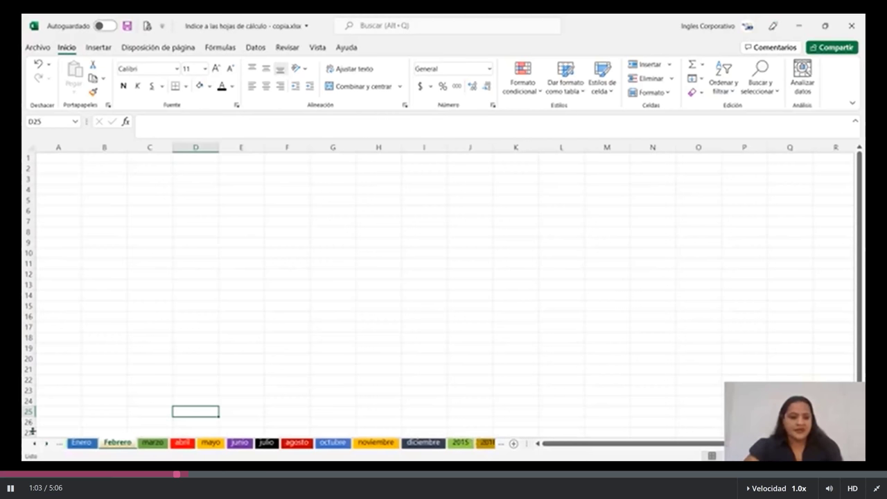
click(59, 442)
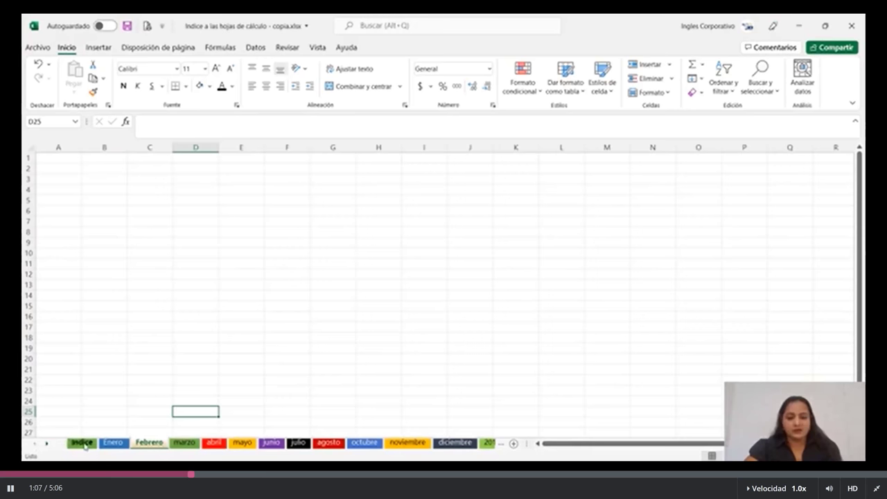
click(82, 442)
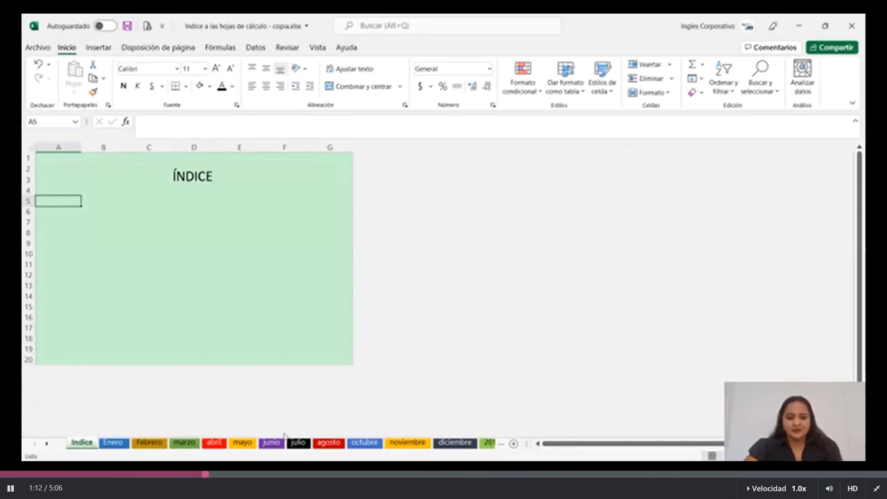
click(45, 446)
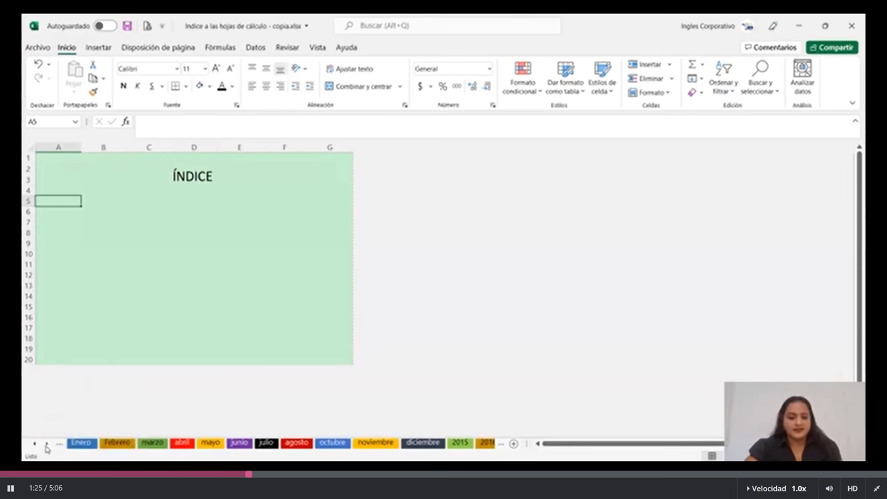
click(46, 445)
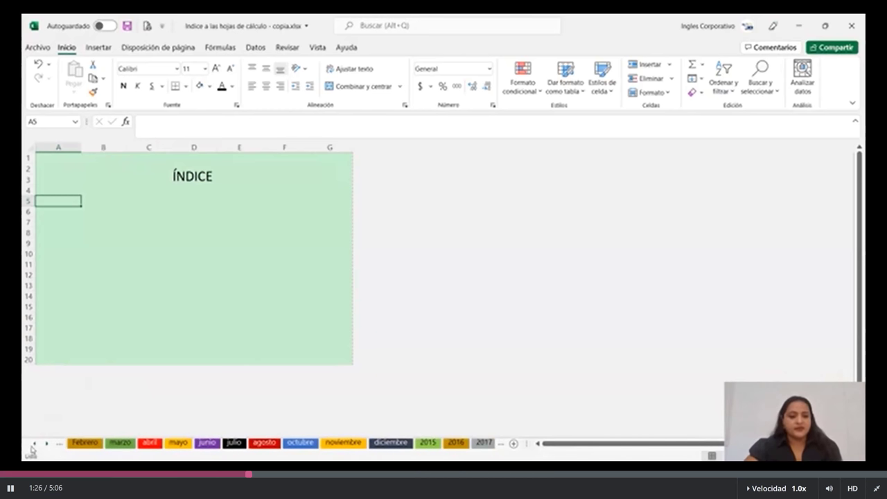
click(33, 445)
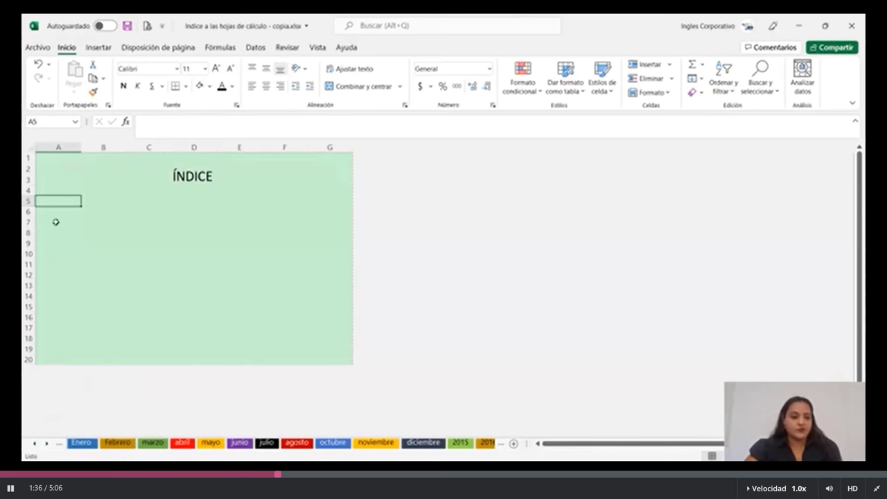
Set up a hyperlink in cell A4 of the Indice sheet targeting cell A1 of this workbook's Enero sheet.
click(49, 186)
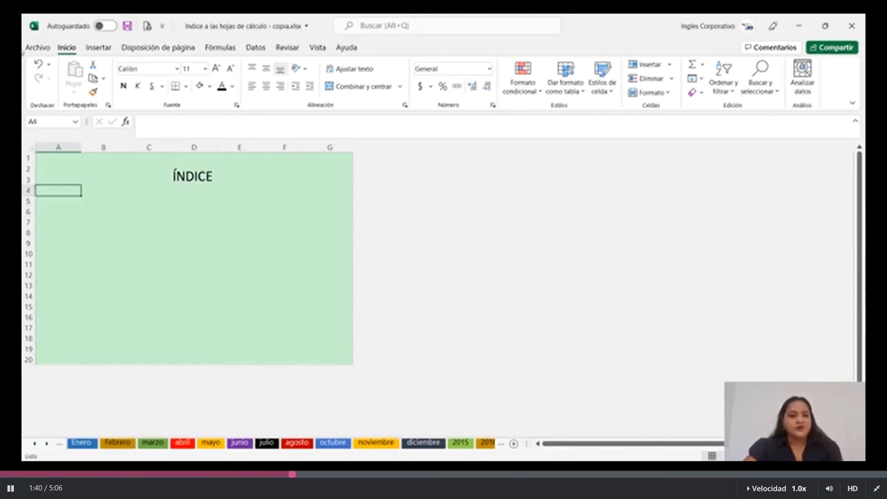
click(97, 47)
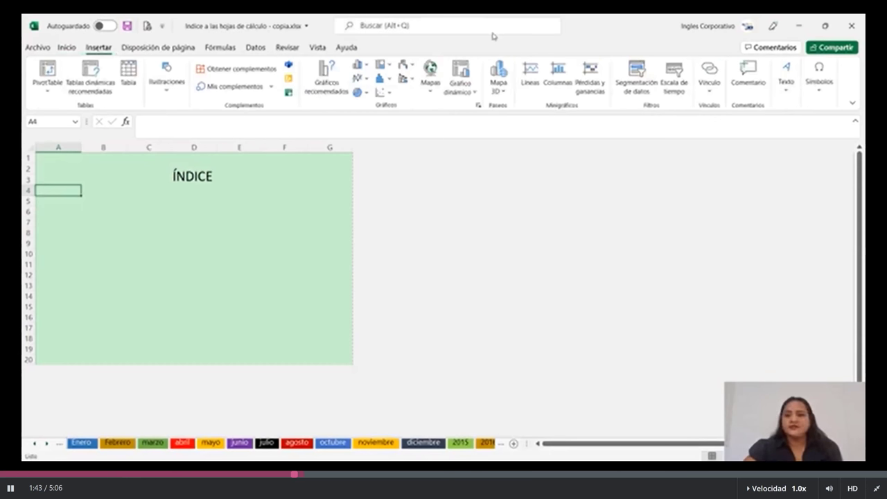
click(709, 81)
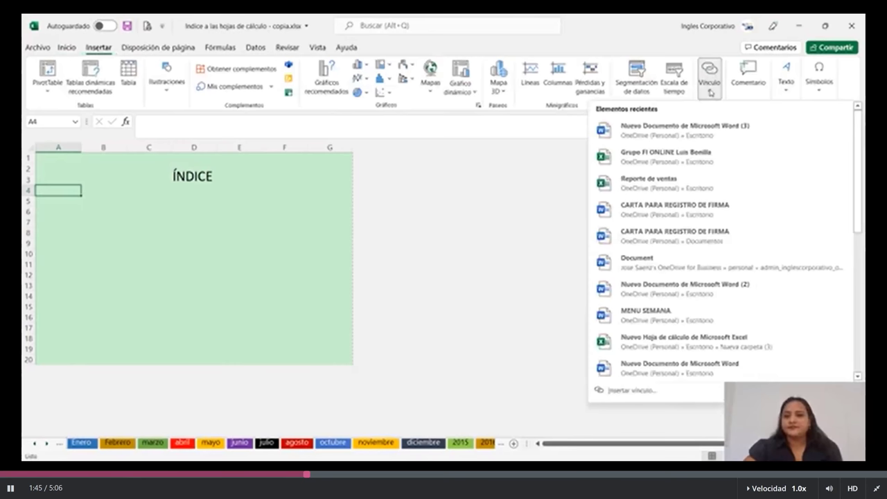
click(710, 76)
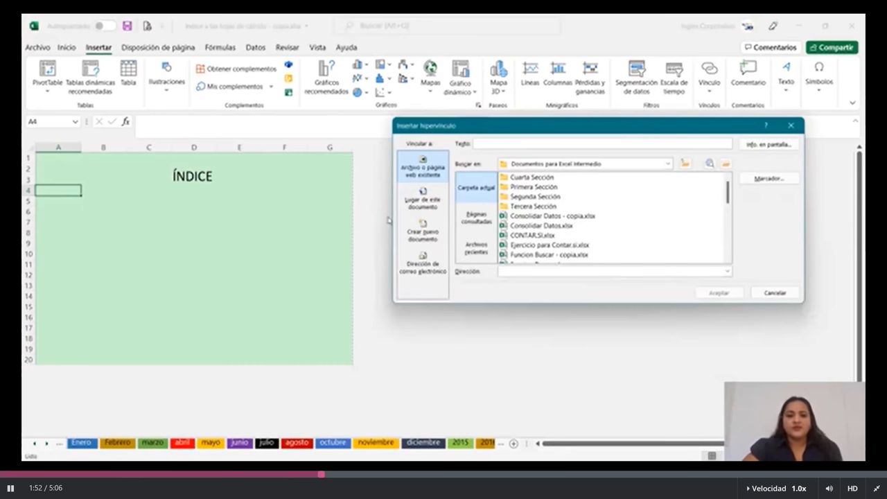
click(507, 271)
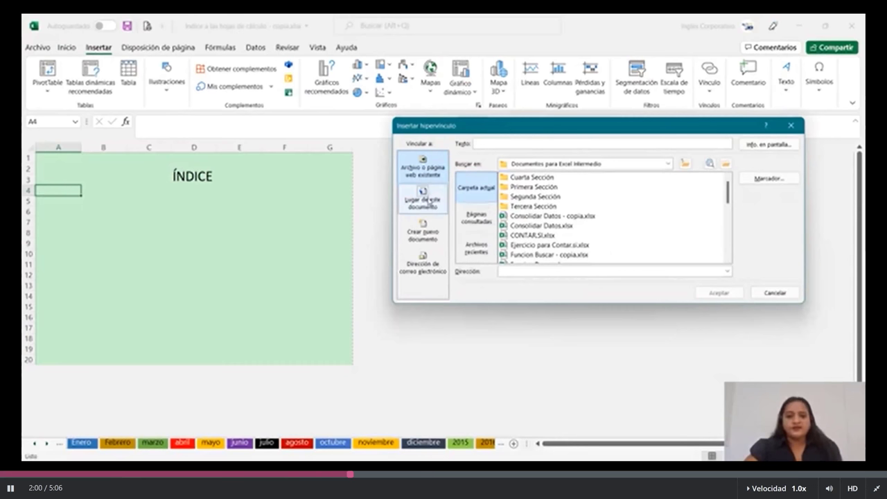
click(424, 199)
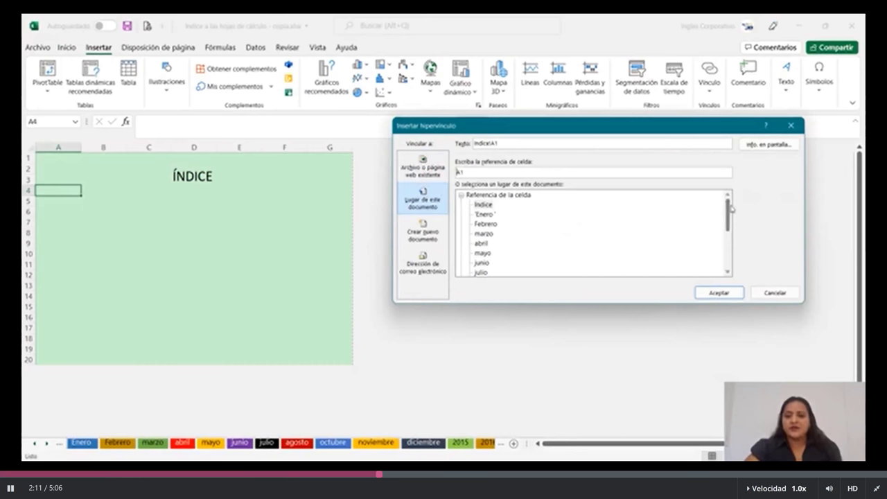
drag(731, 208, 729, 246)
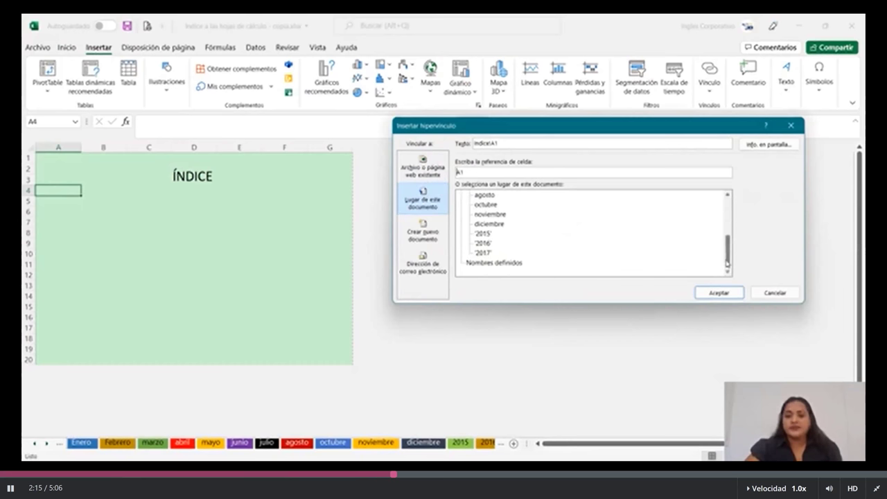
drag(728, 262, 736, 217)
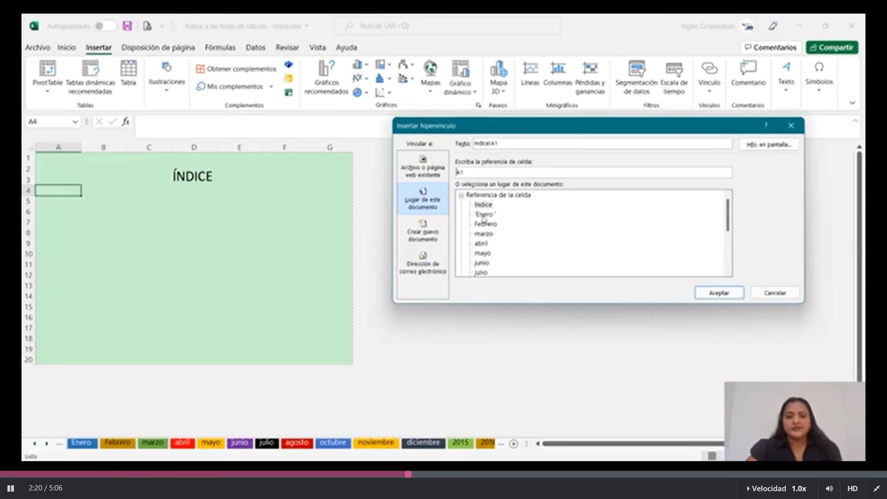
click(484, 214)
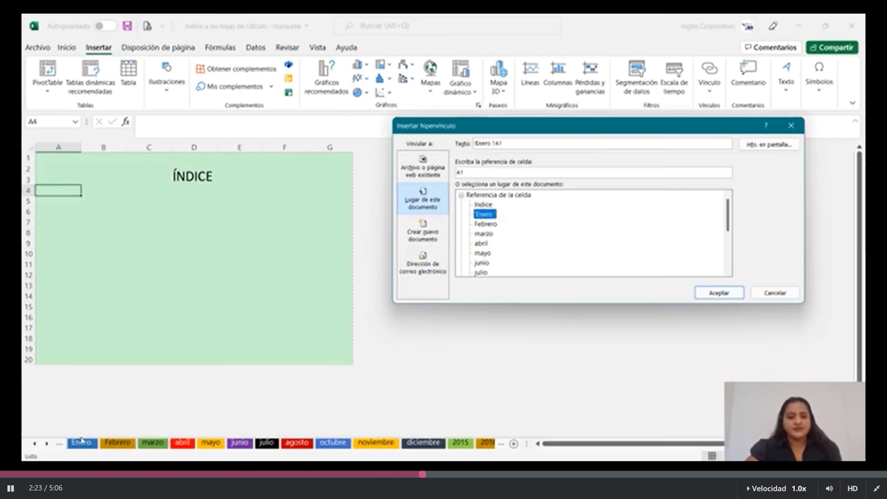
Insert the link with the display text Enero and test it by following it from cell A4.
click(563, 147)
key(ctrl+a)
key(BackSpace)
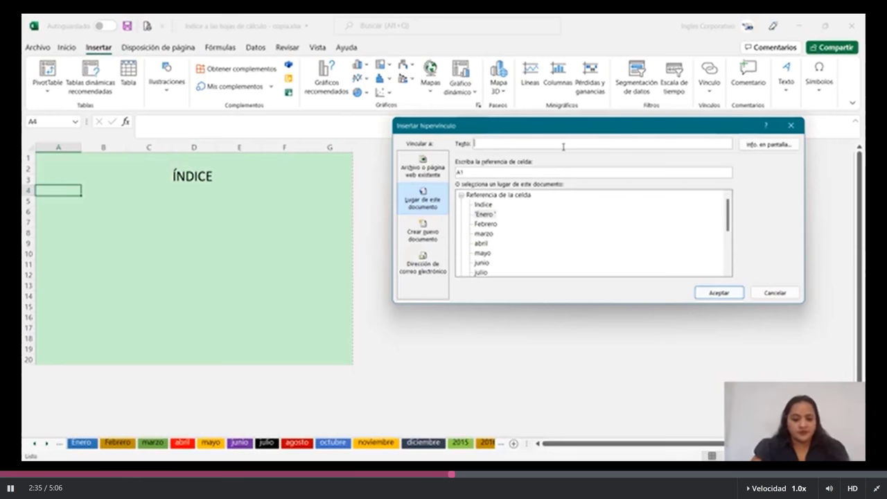
text(enero)
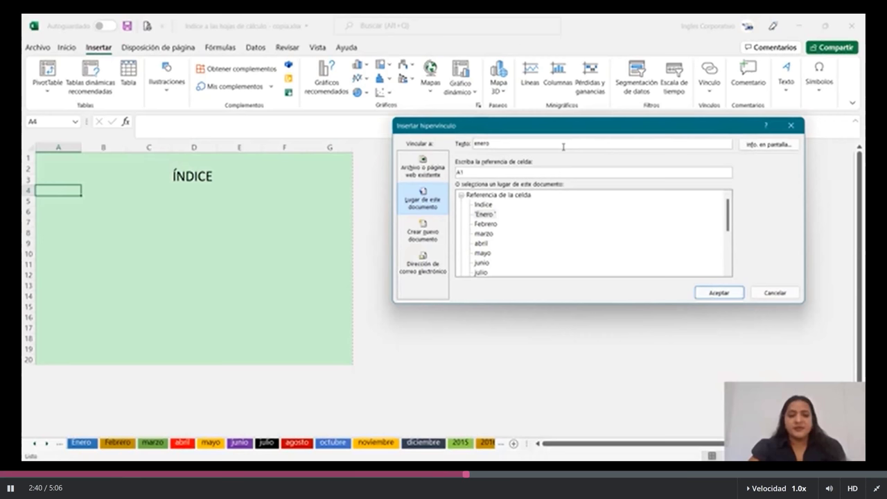
key(BackSpace)
key(BackSpace)
key(BackSpace)
key(BackSpace)
key(BackSpace)
text(Enero)
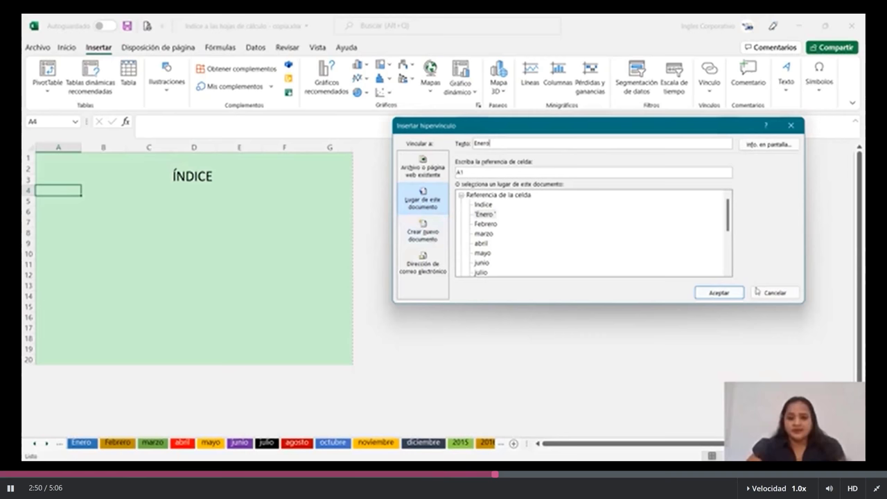
click(712, 295)
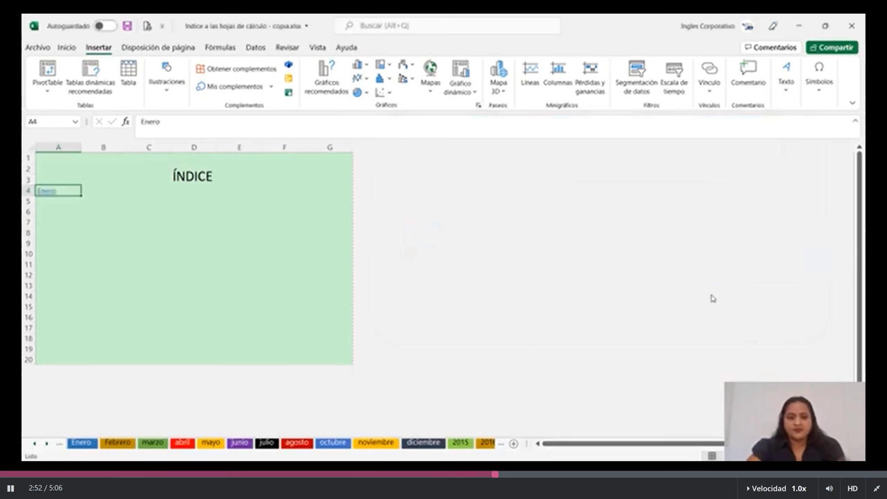
click(181, 253)
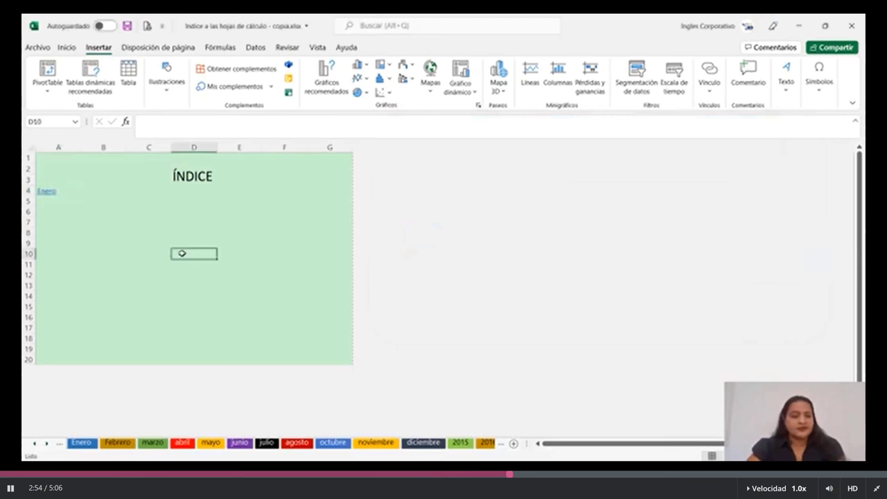
click(47, 192)
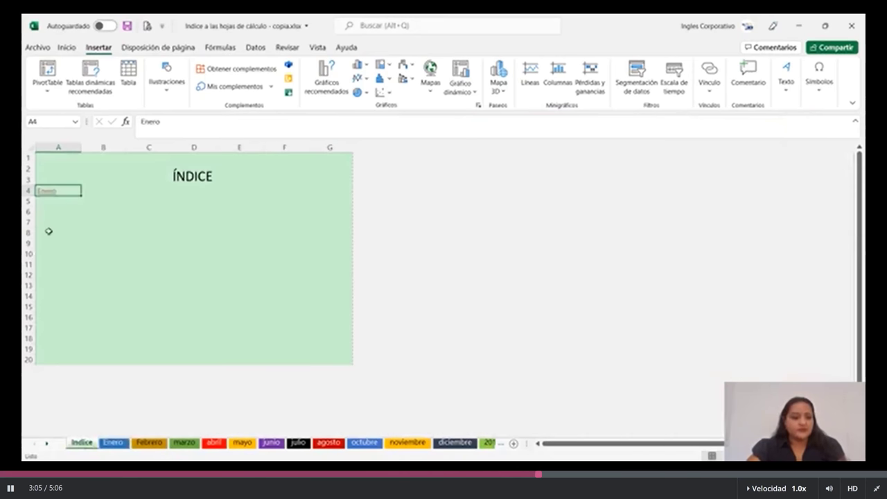
Set up a hyperlink in cell A5 of the Indice sheet targeting cell A1 of the Febrero sheet.
click(52, 201)
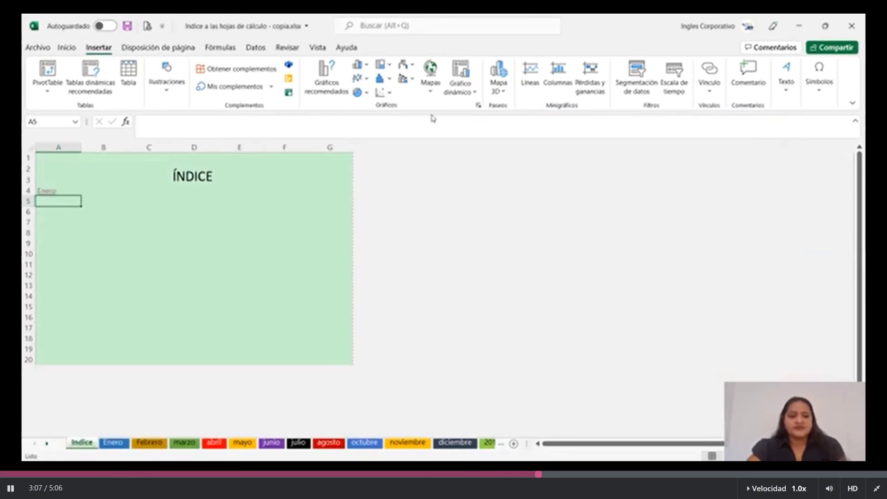
click(709, 76)
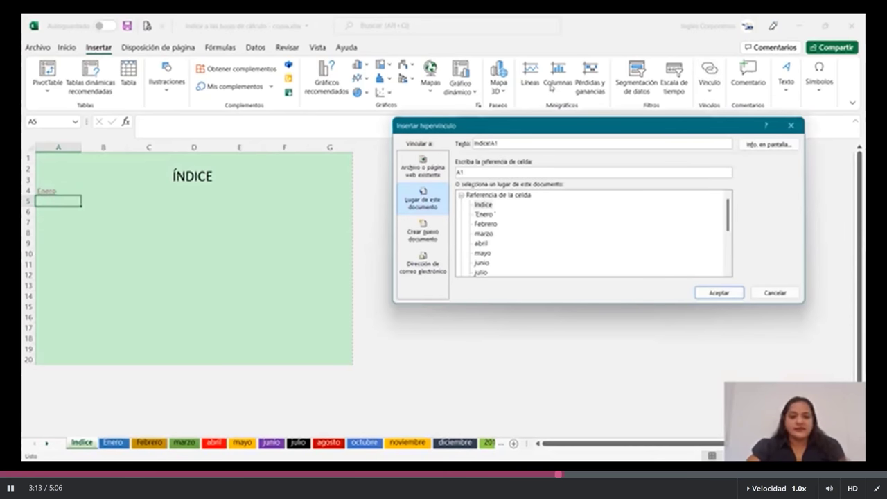
click(486, 224)
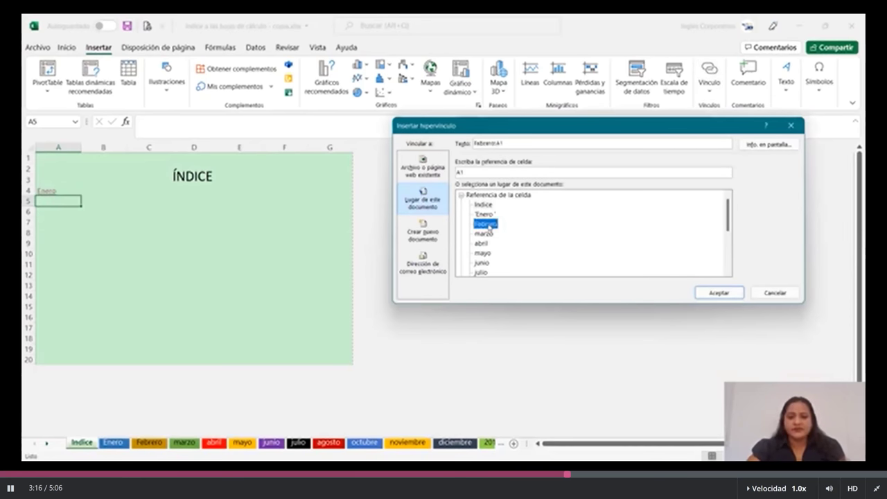
Insert the link with the display text Febrero and test it by following it from cell A5.
click(521, 143)
key(BackSpace)
key(BackSpace)
key(BackSpace)
key(BackSpace)
key(BackSpace)
key(BackSpace)
key(BackSpace)
key(BackSpace)
key(BackSpace)
key(BackSpace)
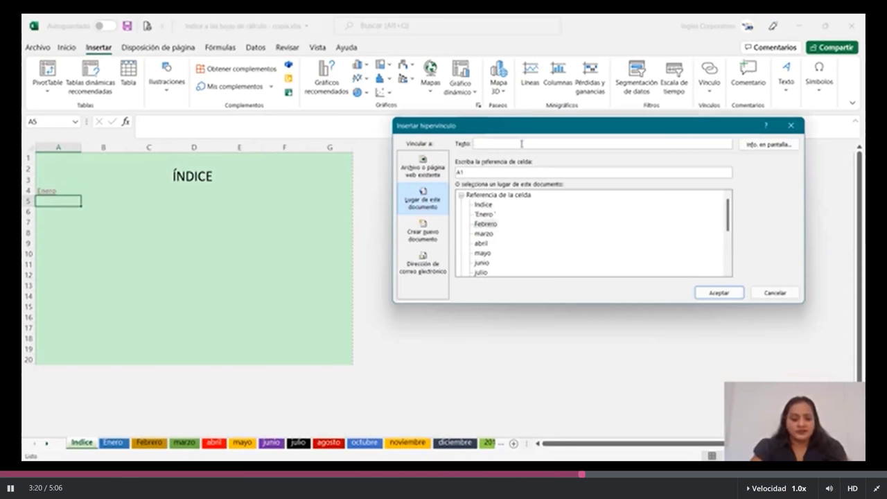
text(Febr)
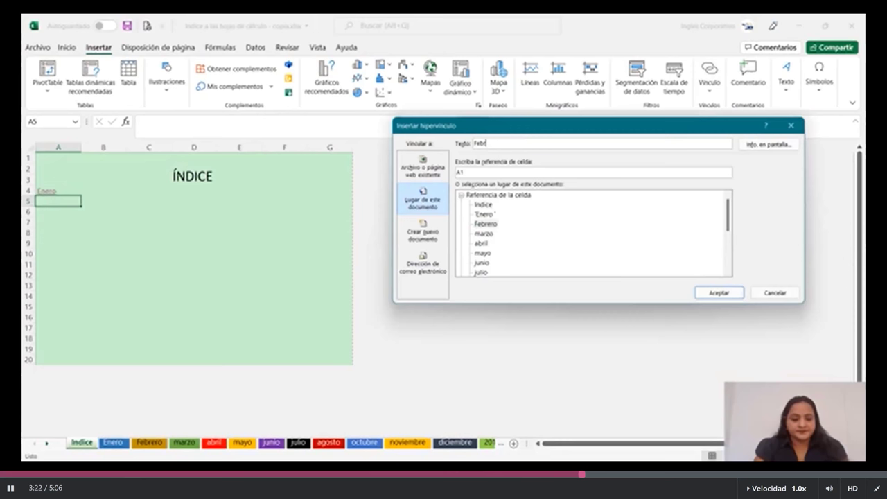
text(ero)
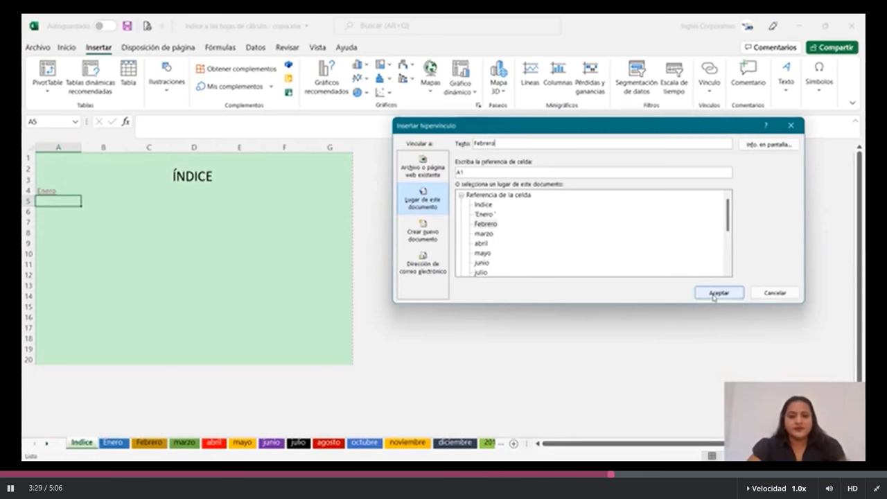
click(718, 292)
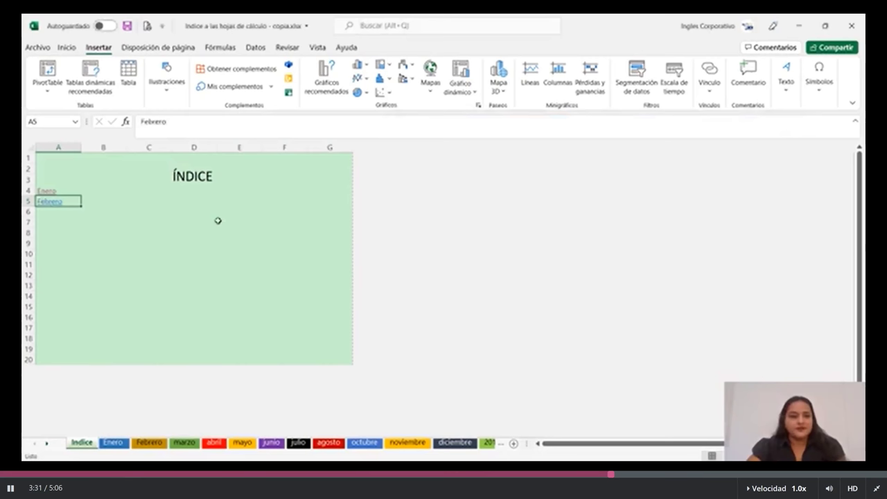
click(333, 240)
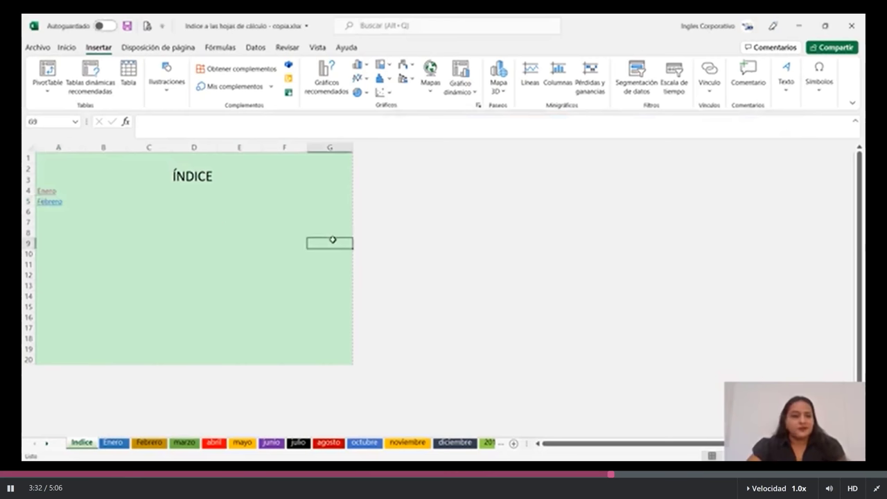
click(48, 202)
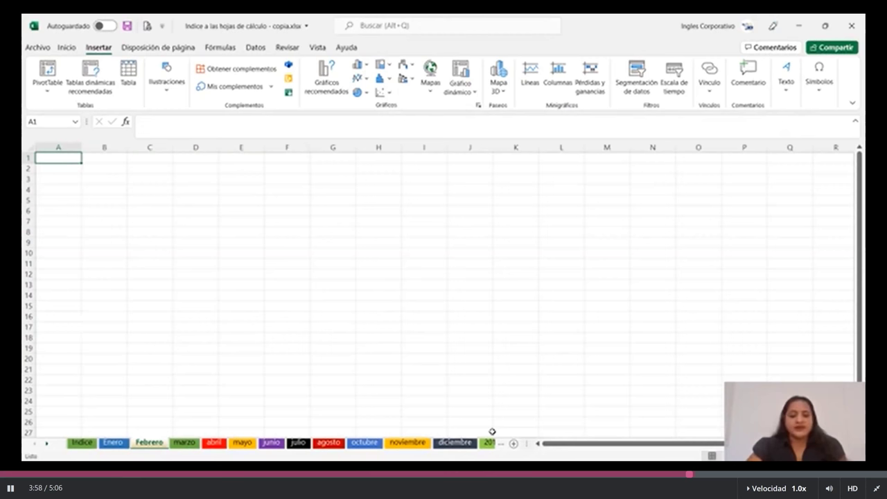
Open the 2017 sheet at the end of the workbook.
click(48, 446)
click(47, 446)
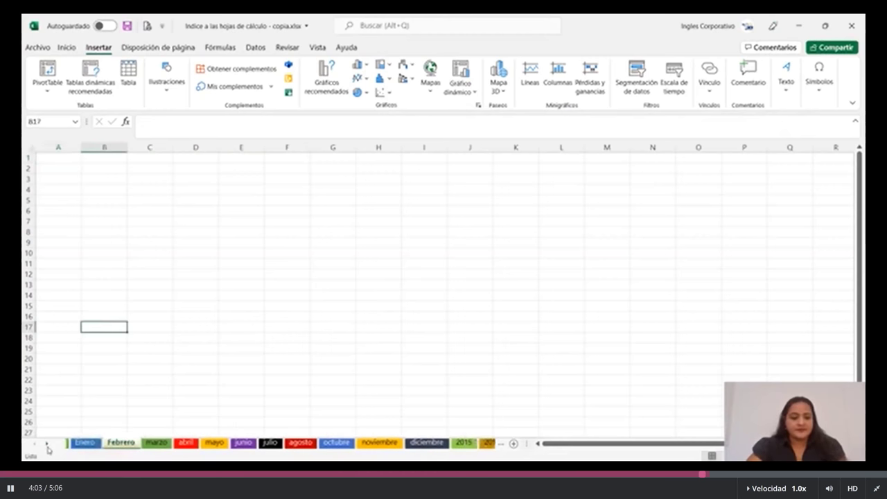
click(47, 446)
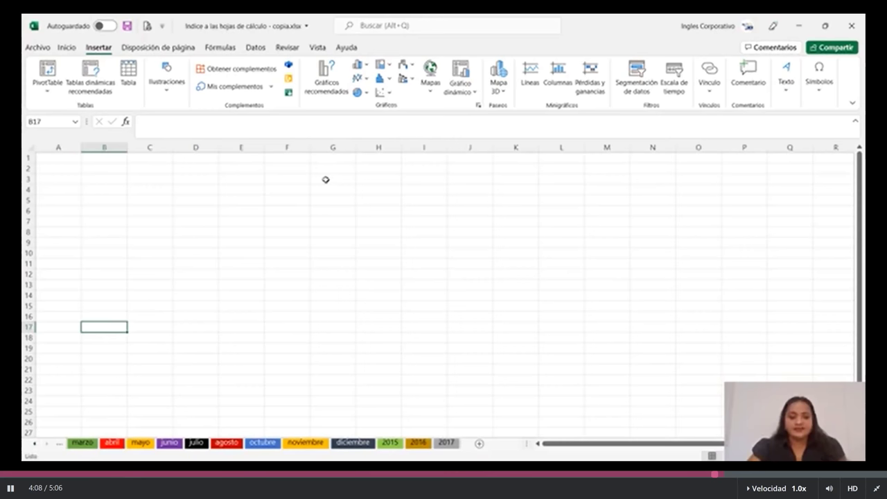
click(445, 445)
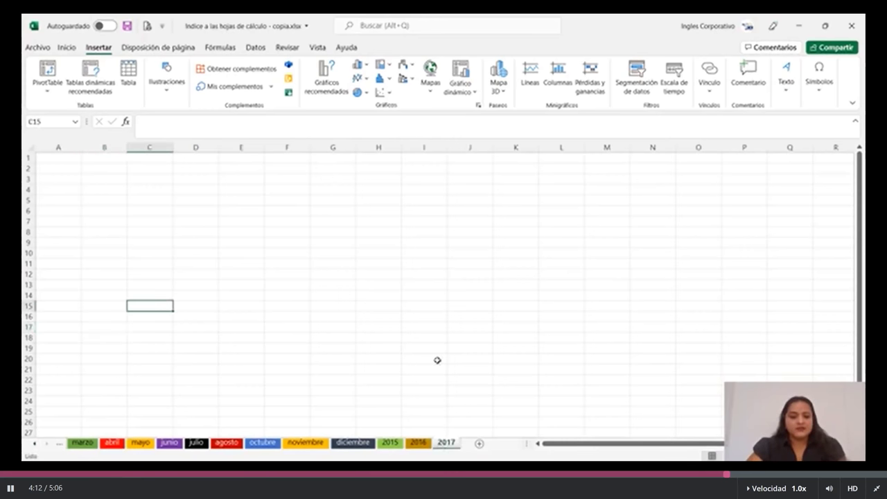
Set up a hyperlink in cell A3 of the 2017 sheet targeting cell A1 of the Indice sheet.
click(64, 160)
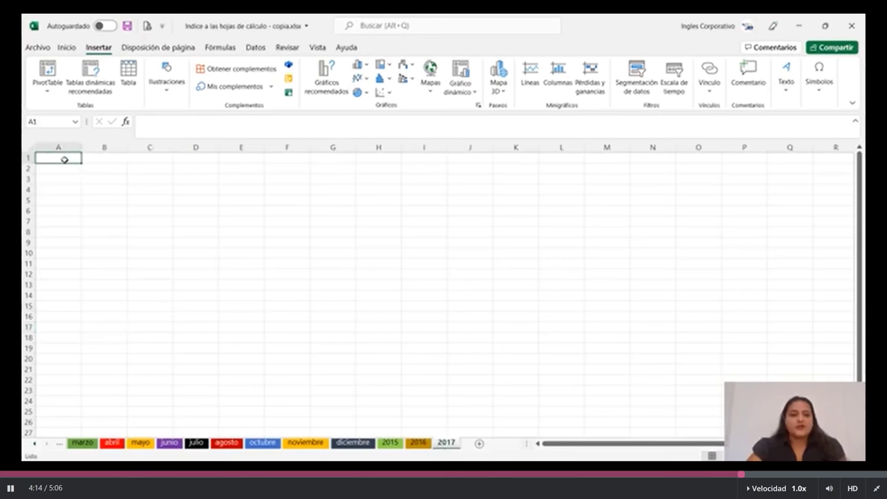
key(Down)
key(Down)
key(ctrl+alt+k)
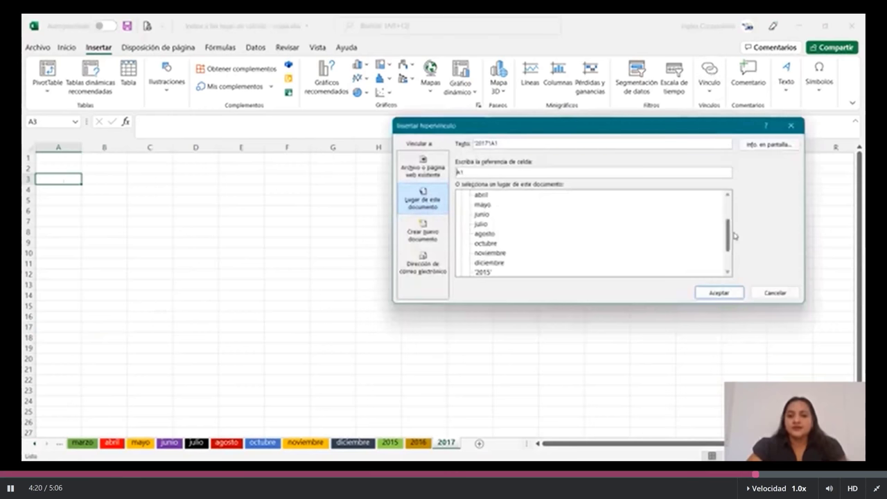
scroll(473, 209, up, 3)
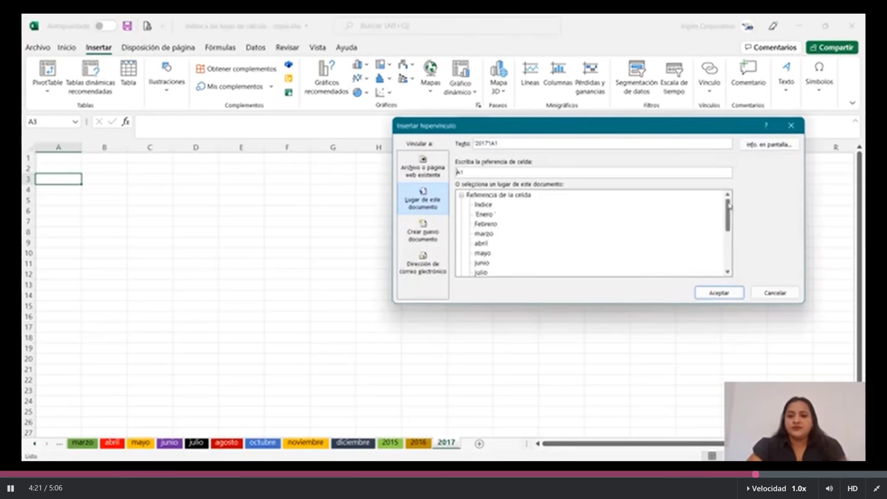
click(482, 205)
Insert the link with the display text Indice and test it by following it from cell A3.
click(509, 141)
key(BackSpace)
key(BackSpace)
key(BackSpace)
key(BackSpace)
key(BackSpace)
key(BackSpace)
key(BackSpace)
key(BackSpace)
key(BackSpace)
text(Indic)
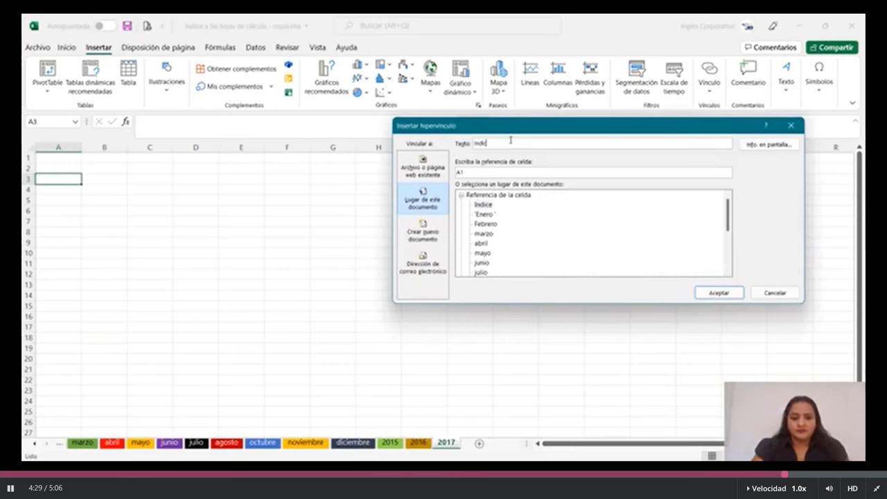
text(e)
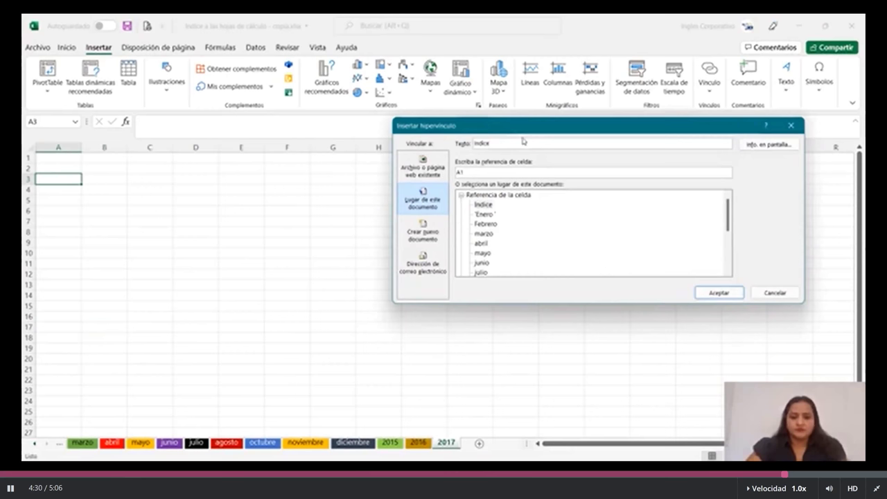
click(718, 292)
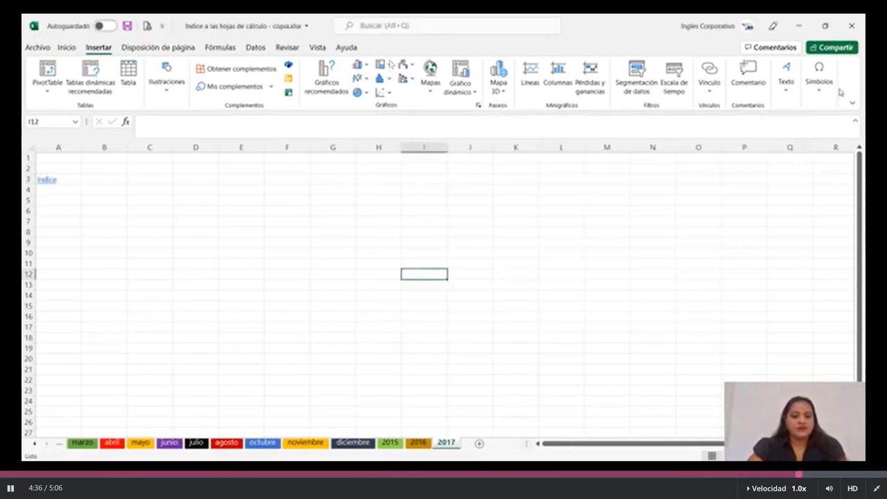
click(49, 182)
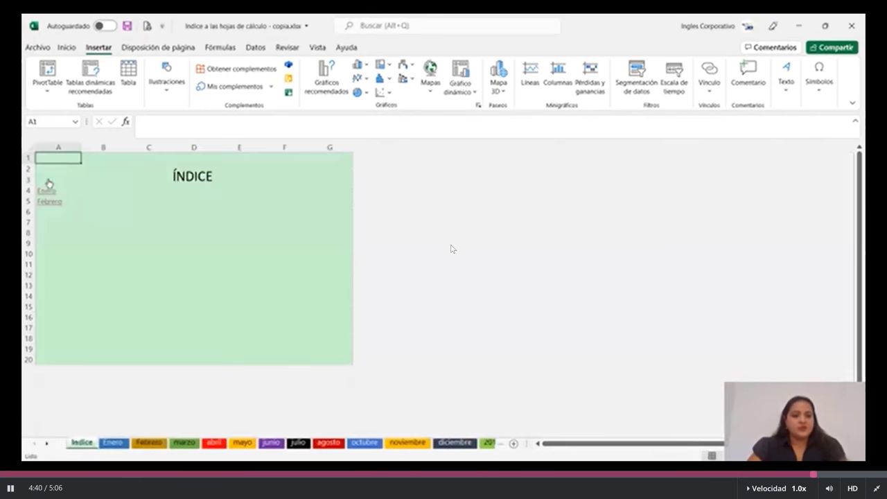
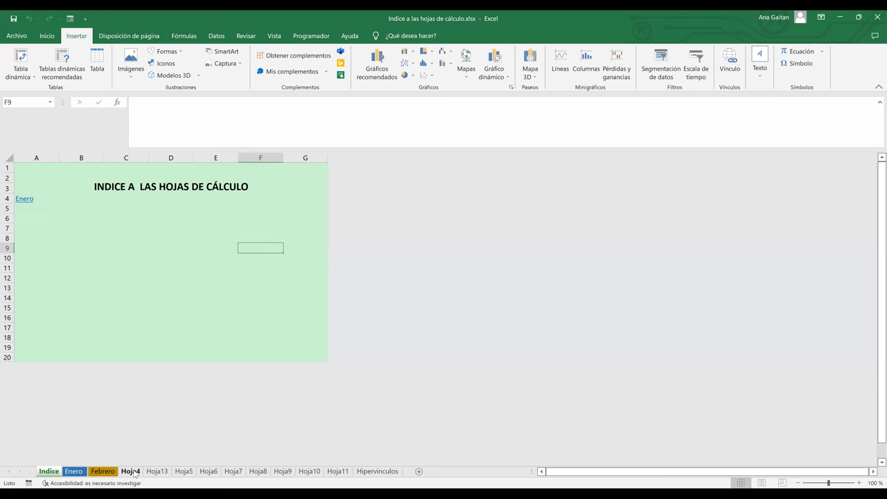
Rename the Hoja4 sheet as Marzo and set its tab color to the standard purple.
right_click(131, 471)
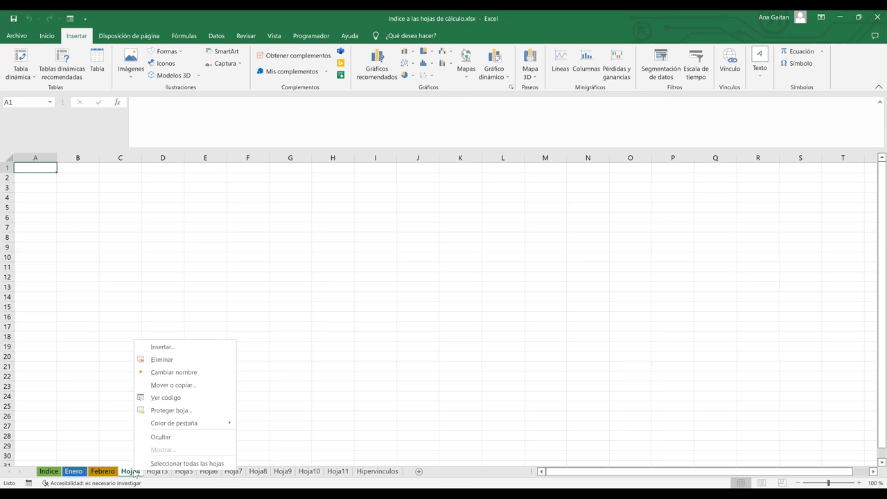
click(169, 373)
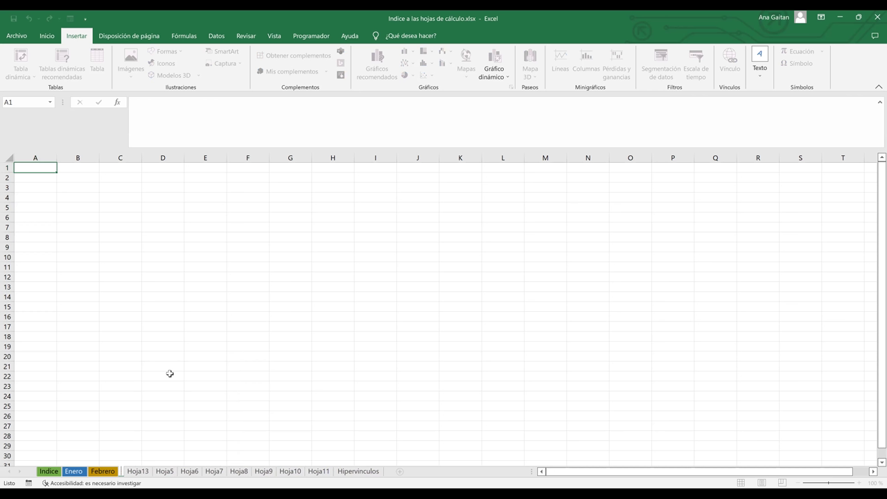
text(Ma)
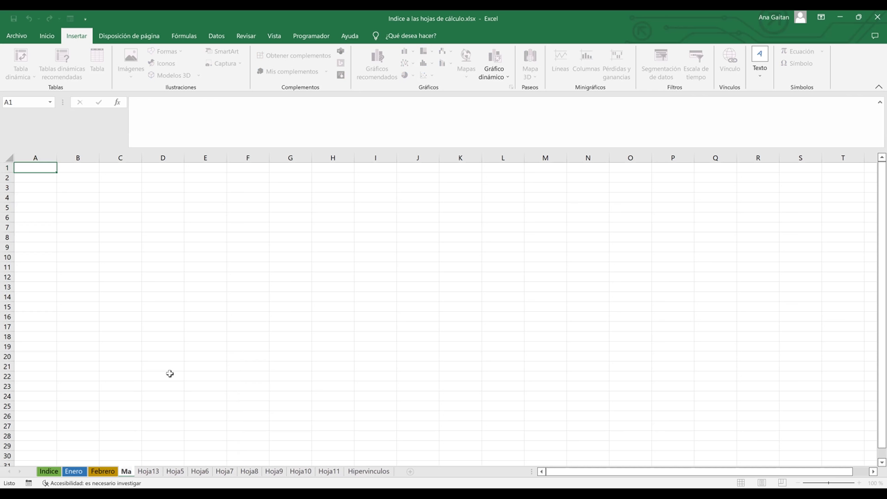
text(rzo)
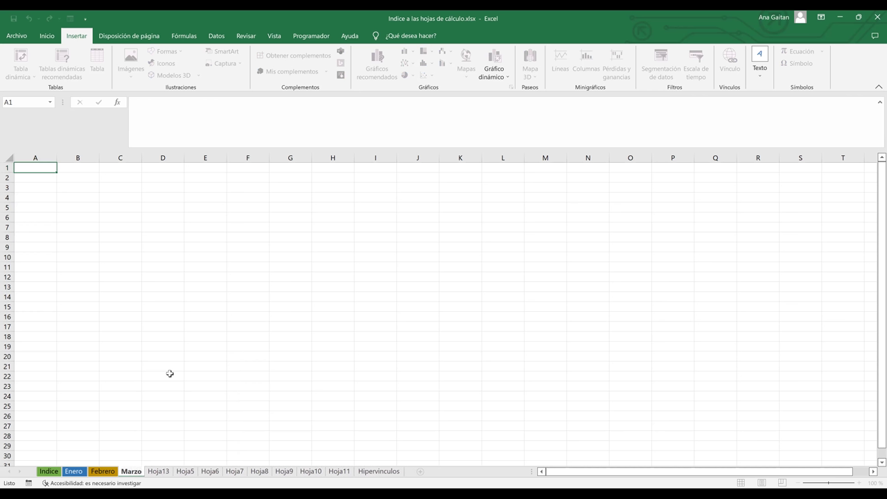
key(Return)
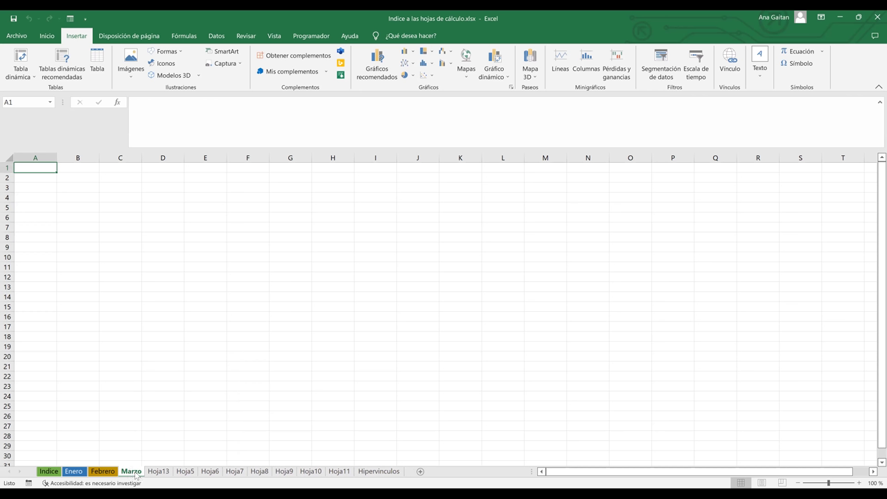
right_click(137, 473)
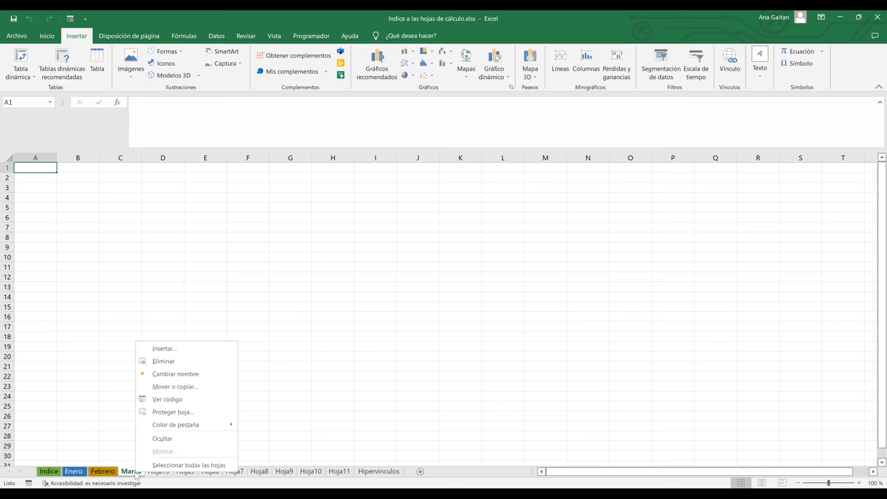
click(183, 425)
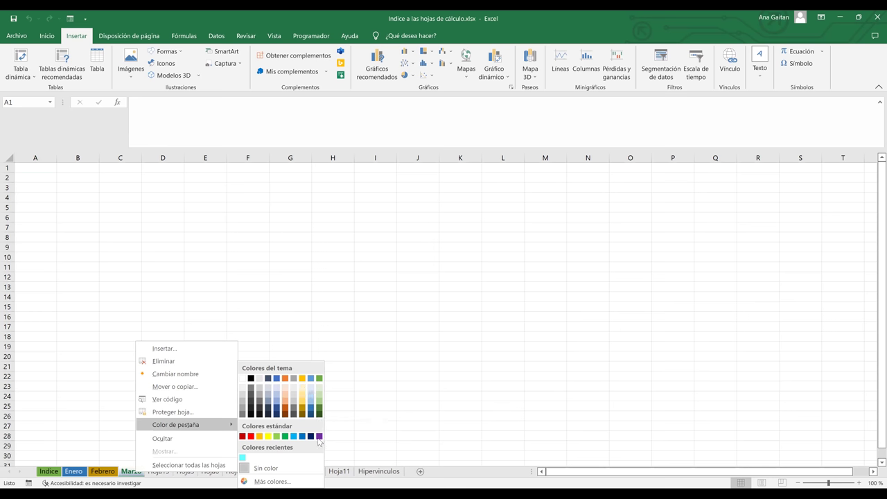
click(319, 436)
Rename the Hoja13 sheet as Abril and set its tab color to the standard red.
click(163, 473)
double_click(163, 473)
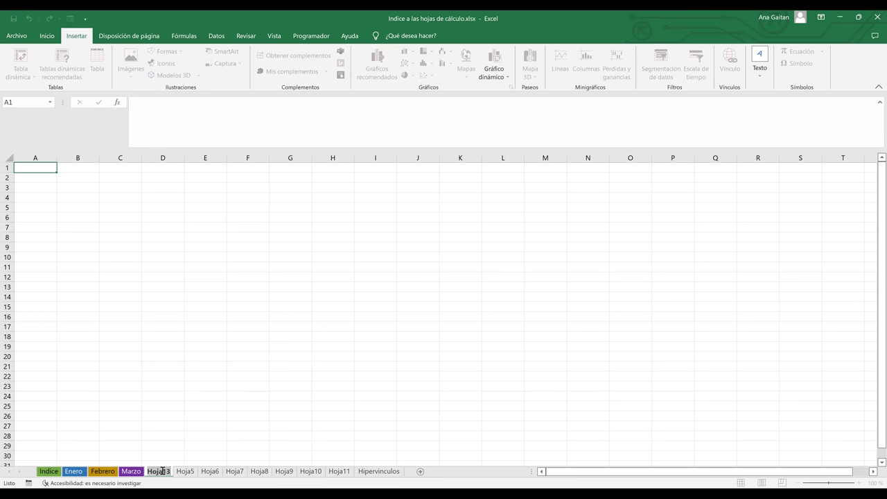
key(BackSpace)
text(Abril)
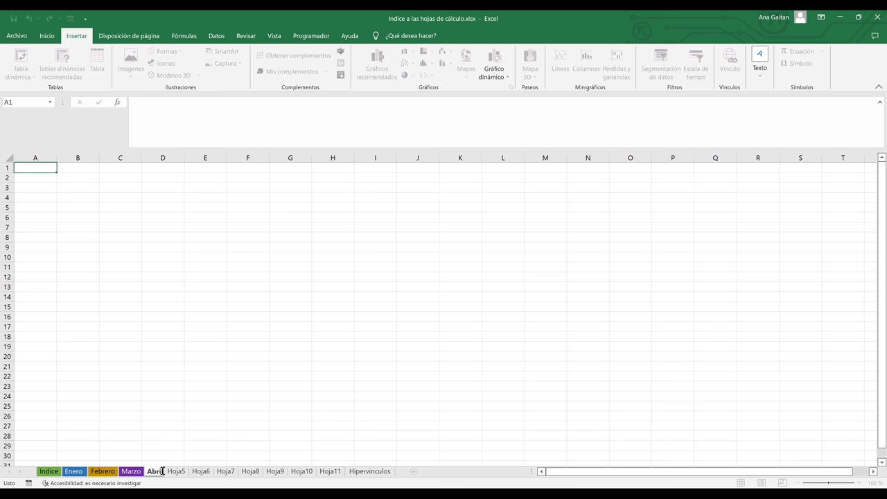
click(212, 409)
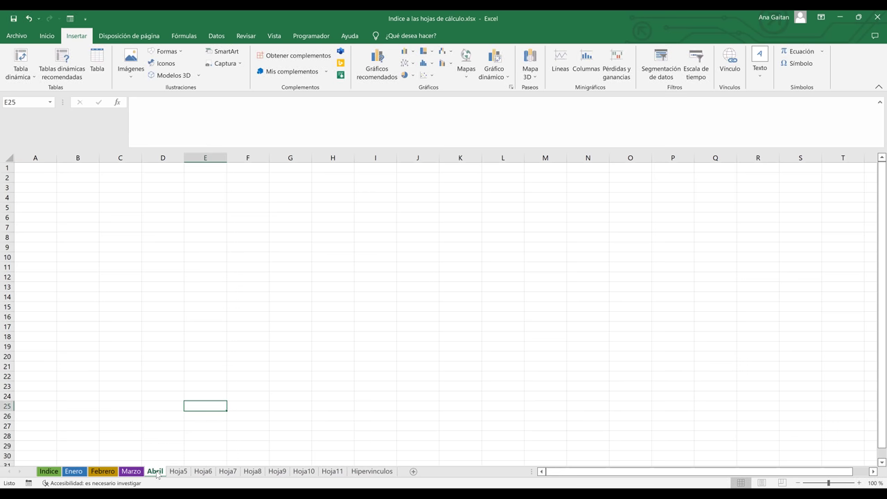
right_click(158, 474)
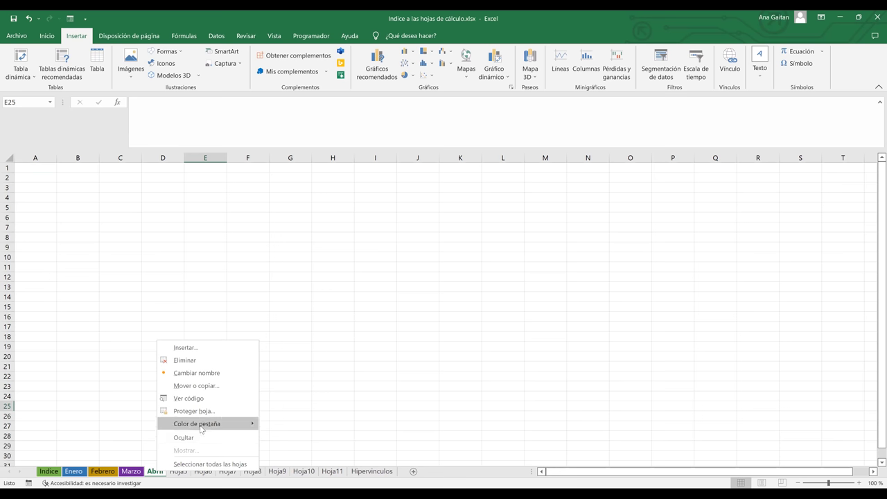
mouse_move(201, 428)
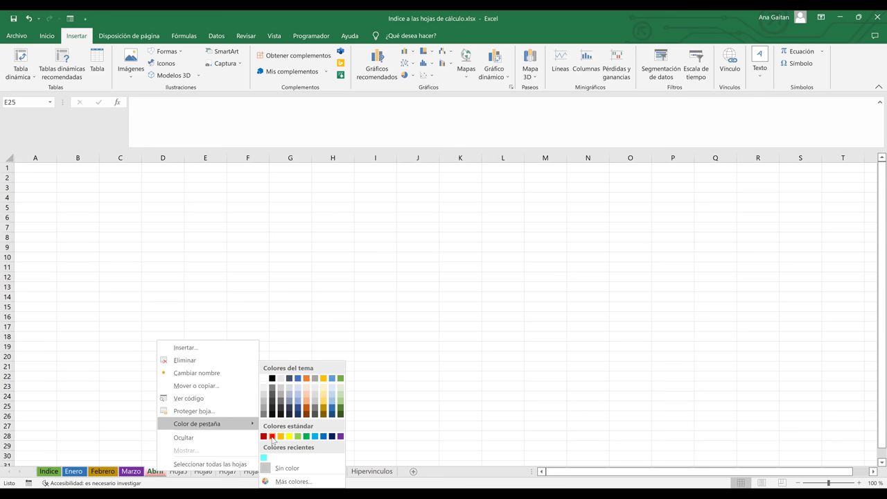
click(280, 345)
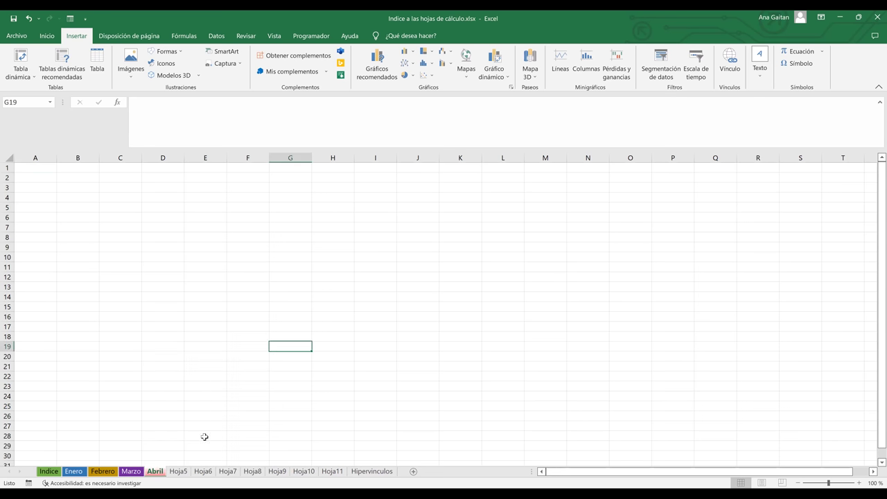
click(175, 474)
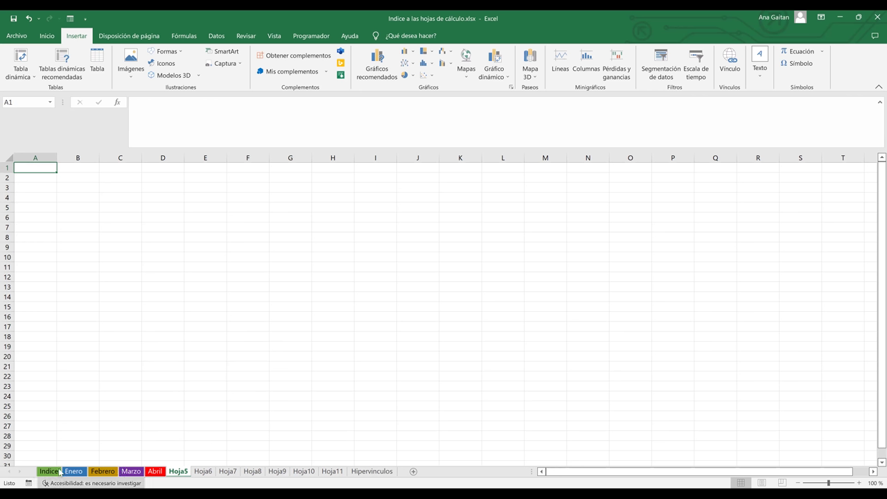
Add a blank sheet after Hoja5 and several more blank sheets after the Hipervinculos sheet.
click(414, 472)
click(418, 473)
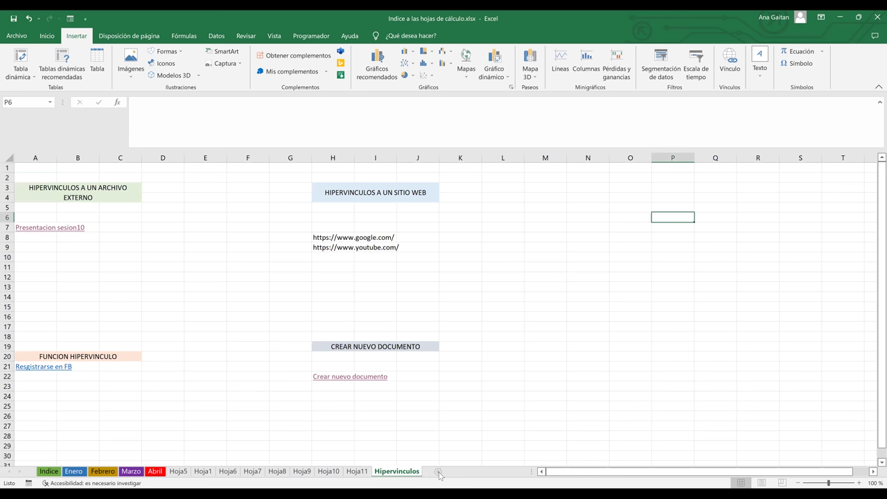
click(439, 473)
click(464, 471)
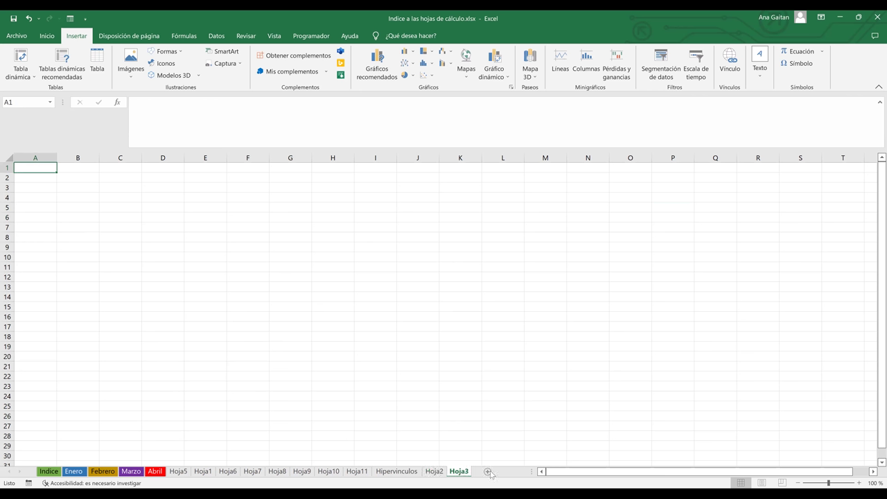
click(488, 471)
click(512, 472)
ctrl+click(178, 471)
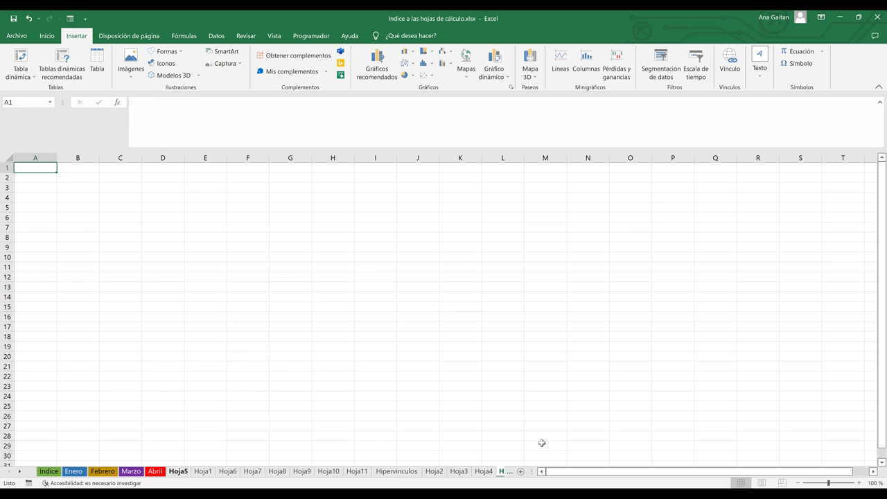
click(520, 472)
scroll(510, 474, up, 5)
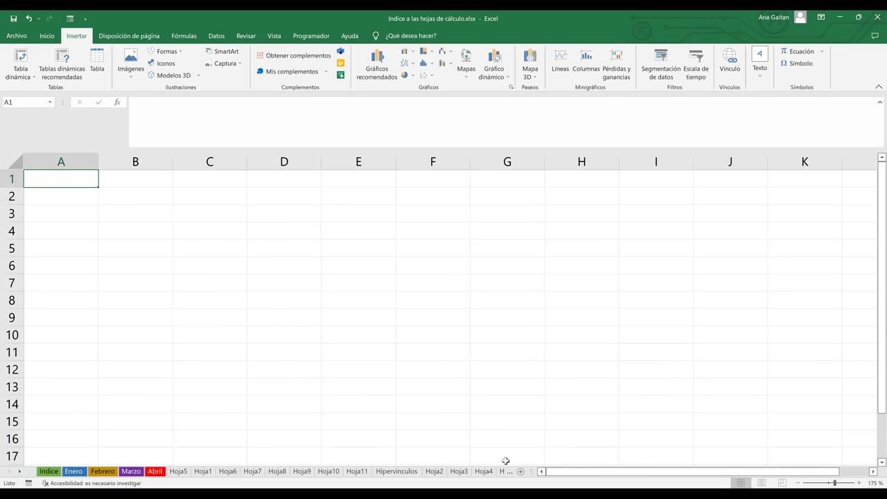
scroll(509, 466, down, 3)
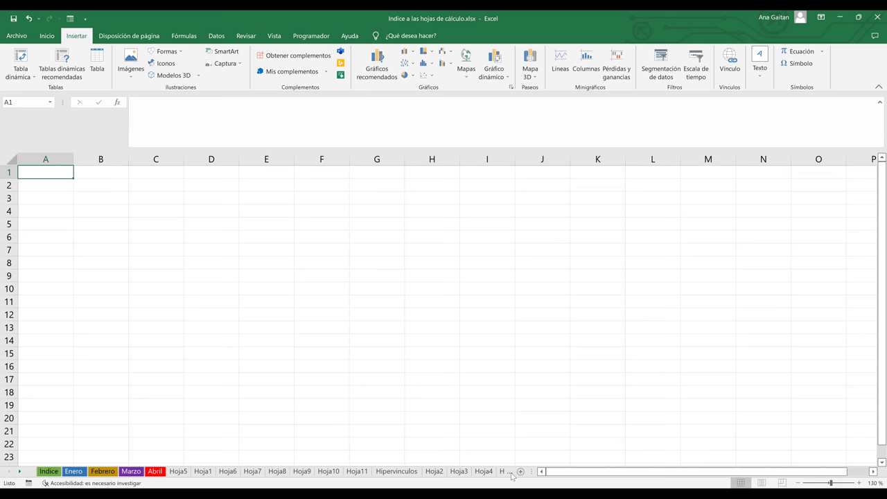
Rename the last sheet in the workbook, Hoja15, as Diciembre.
click(512, 474)
click(511, 475)
click(507, 475)
click(502, 475)
click(497, 475)
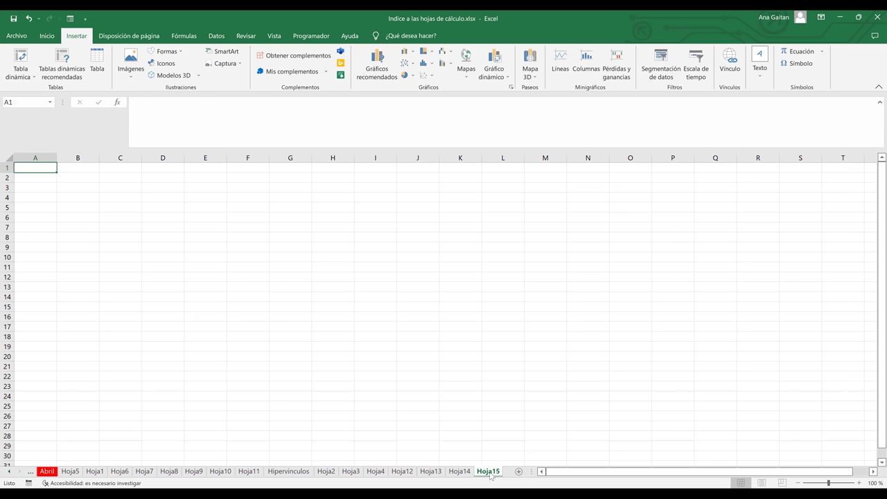
double_click(489, 473)
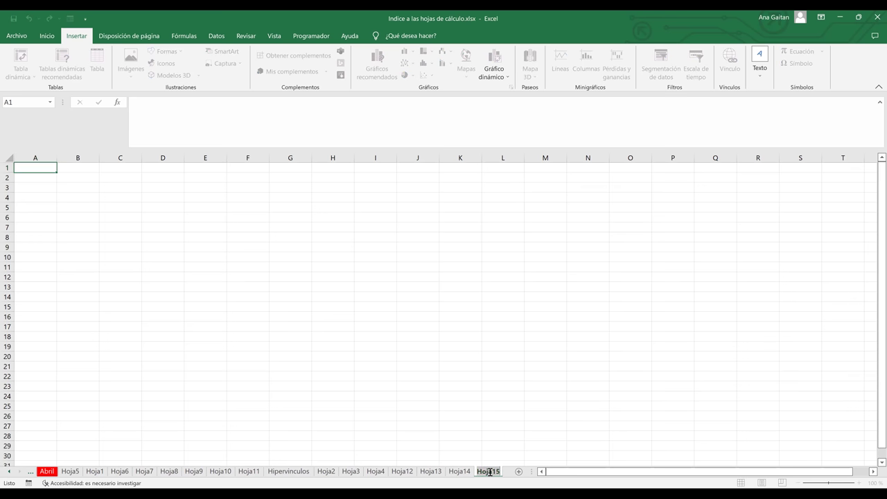
key(BackSpace)
text(Diciembre)
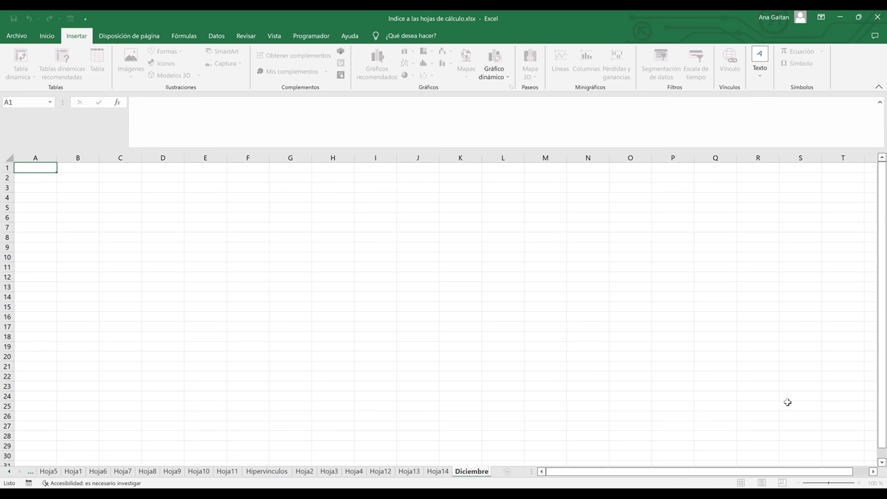
click(646, 375)
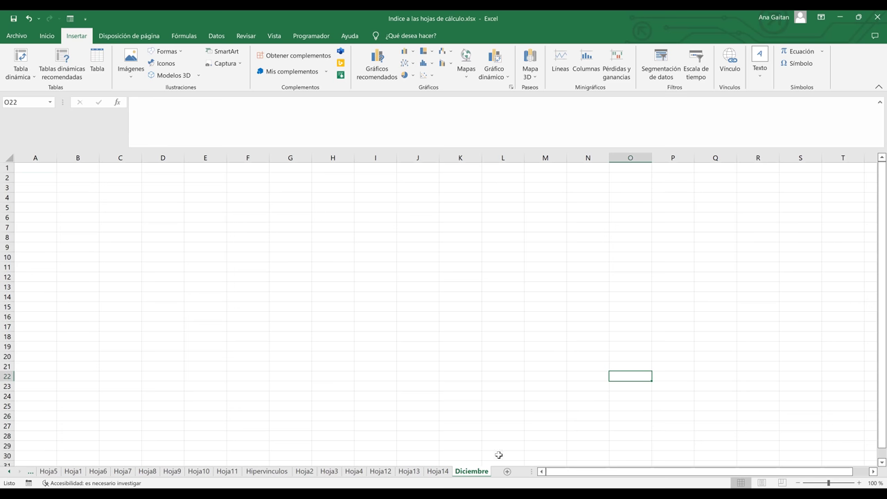
Set the Diciembre sheet's tab color to dark blue and go back to the Abril sheet.
right_click(482, 472)
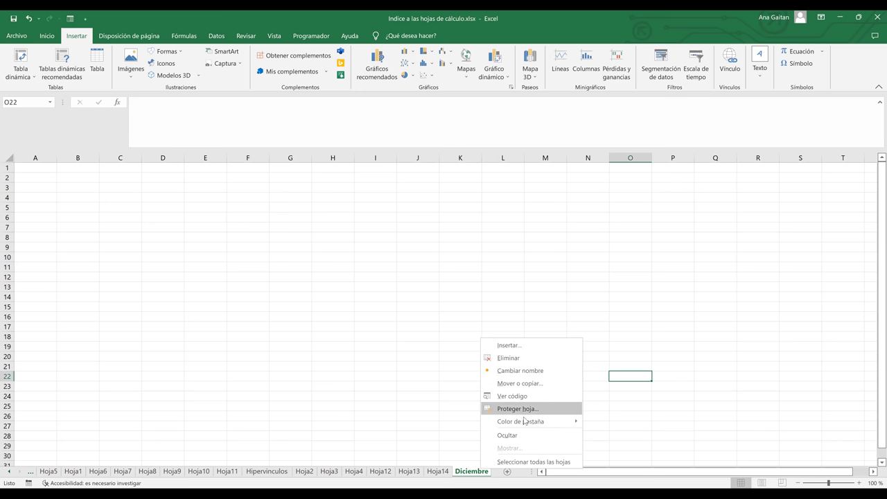
mouse_move(524, 421)
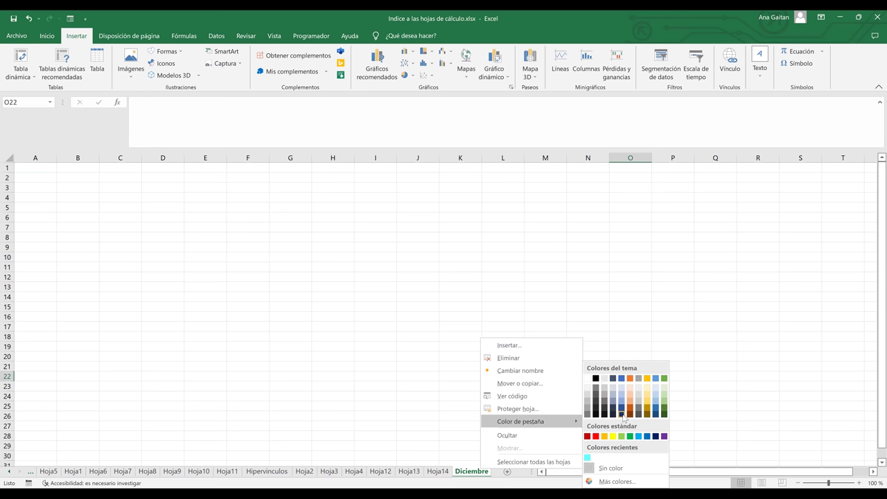
click(447, 446)
click(443, 471)
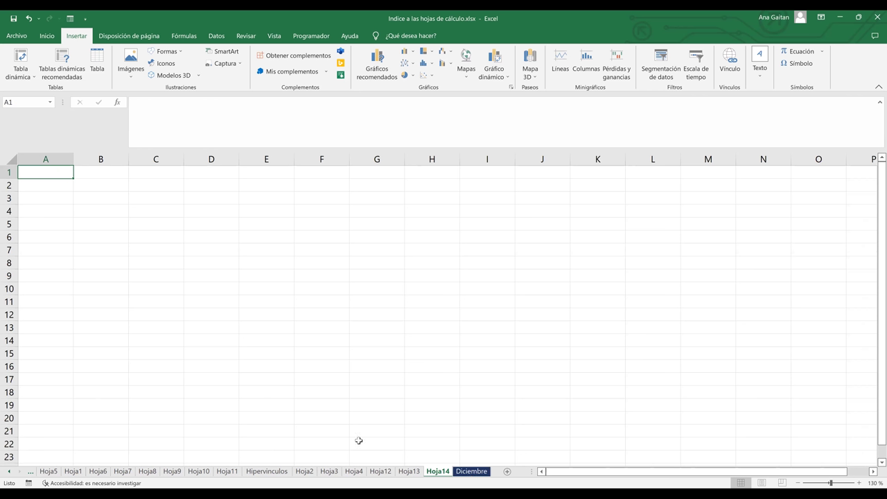
click(31, 471)
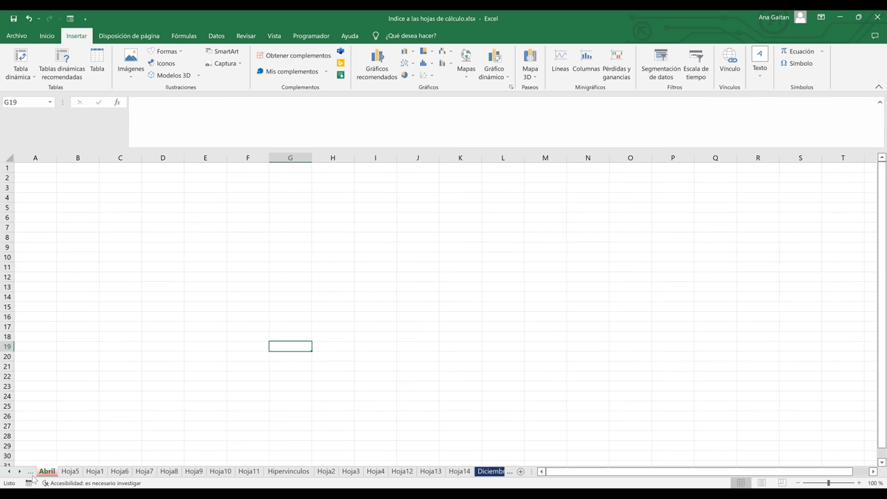
Go back through the first sheets of the workbook and open the Indice sheet.
click(30, 471)
click(31, 471)
click(31, 471)
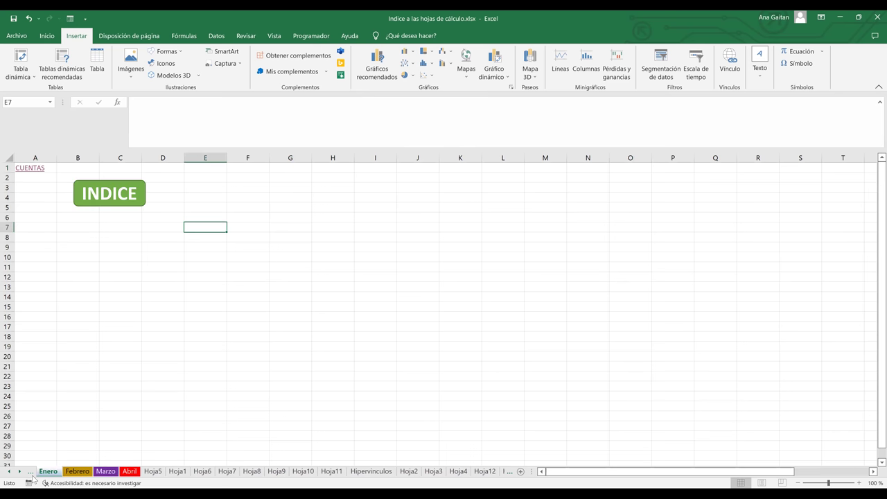
click(32, 475)
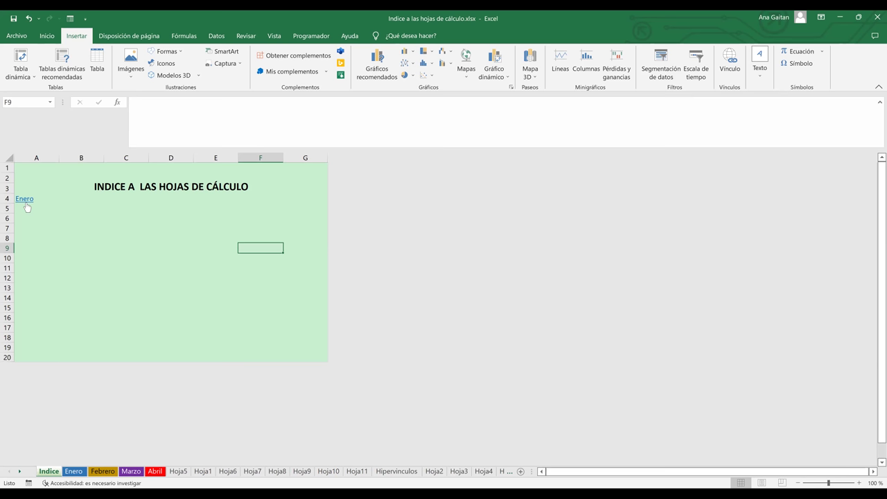
Test the Enero link in cell A4, and return to the index through the INDICE shape on the Enero sheet.
mouse_move(27, 206)
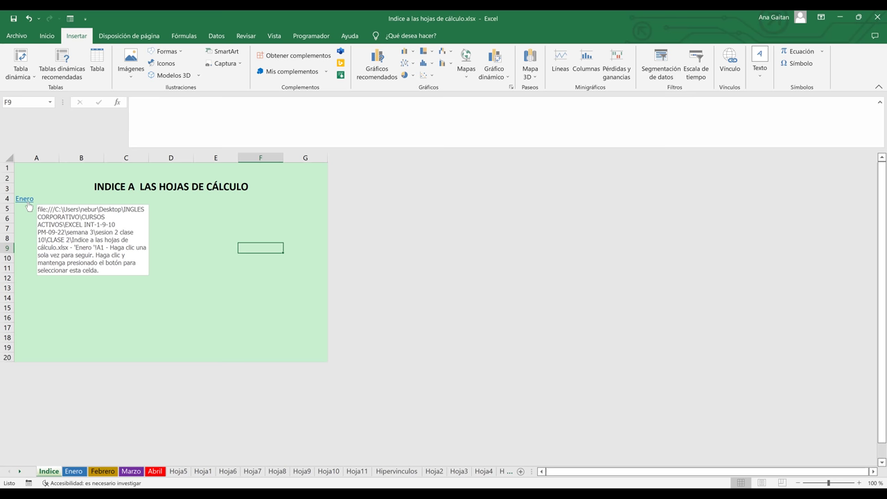
click(29, 203)
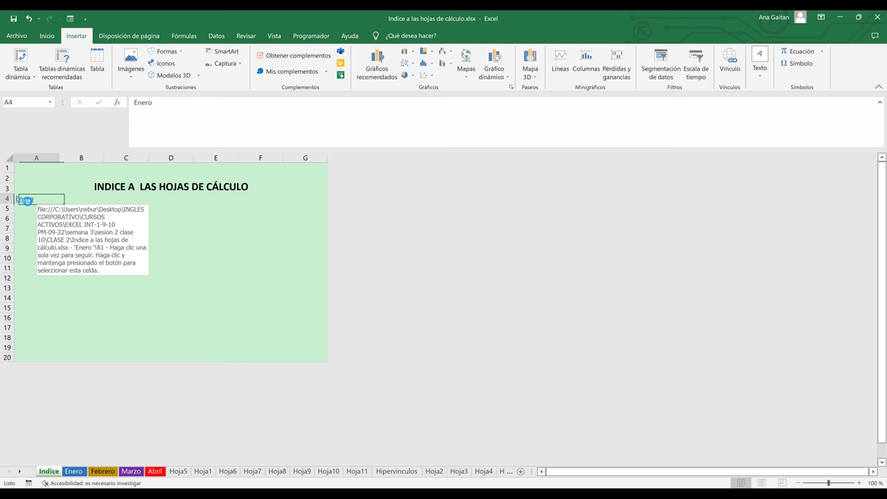
click(28, 200)
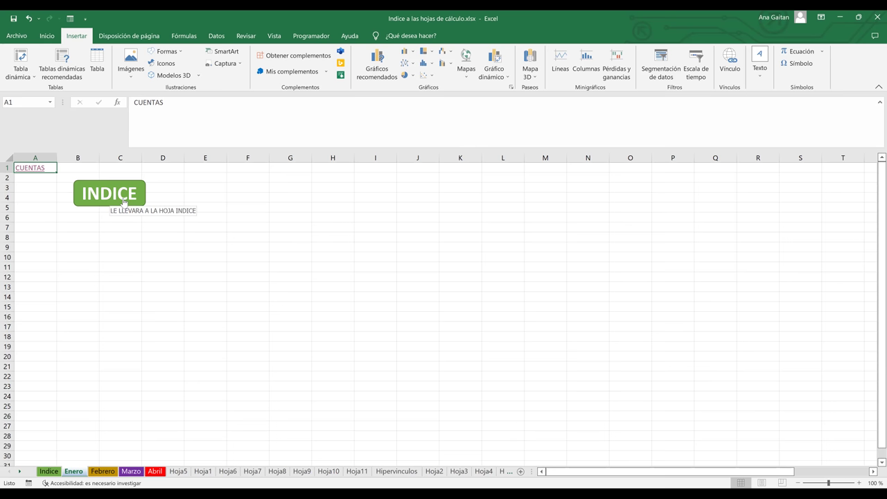
click(123, 201)
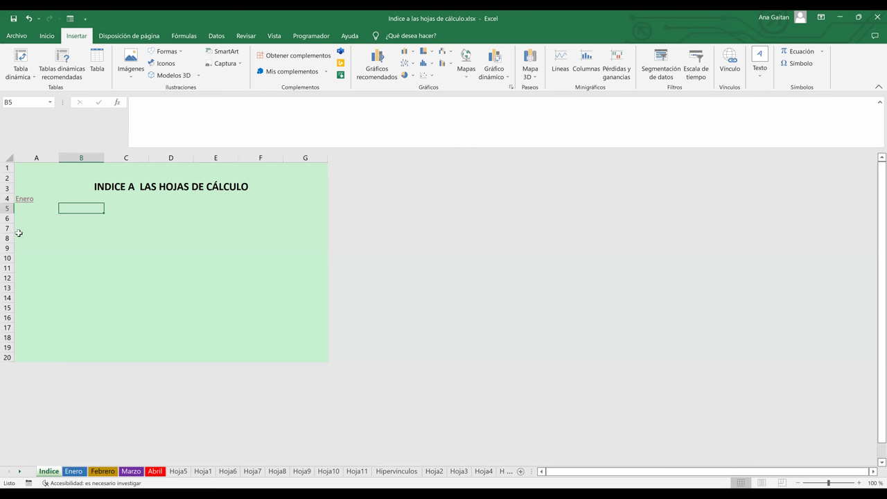
Start a hyperlink in cell A5 to a place in this document and choose the Febrero sheet as its target.
click(20, 211)
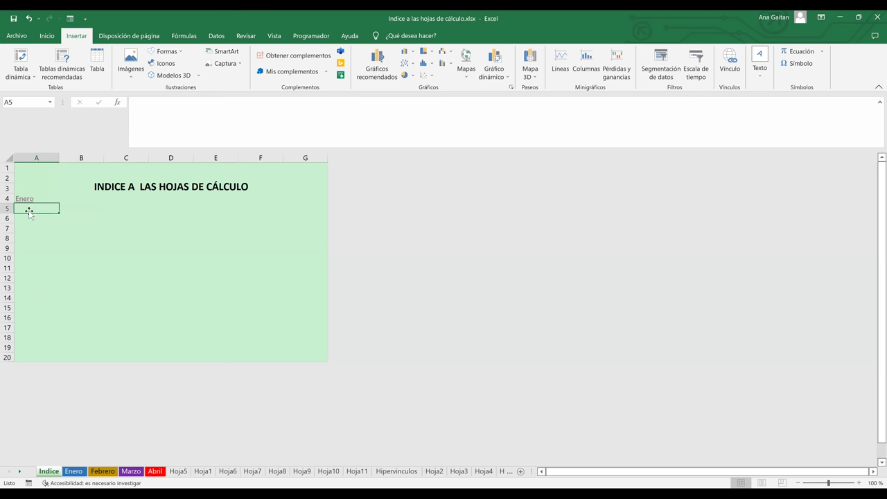
scroll(29, 211, up, 7)
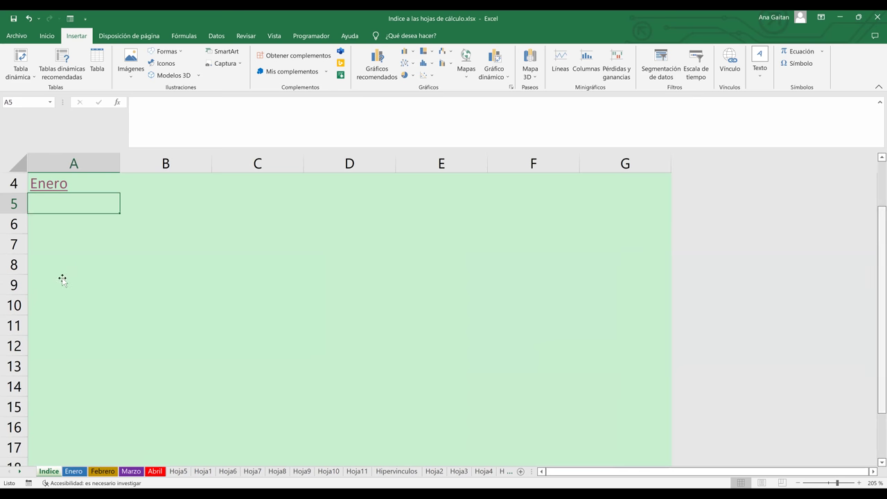
scroll(62, 274, up, 1)
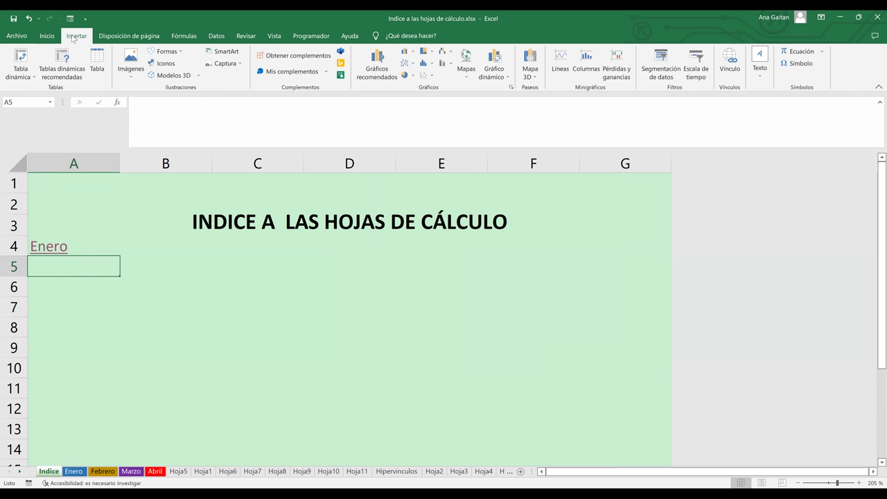
click(731, 63)
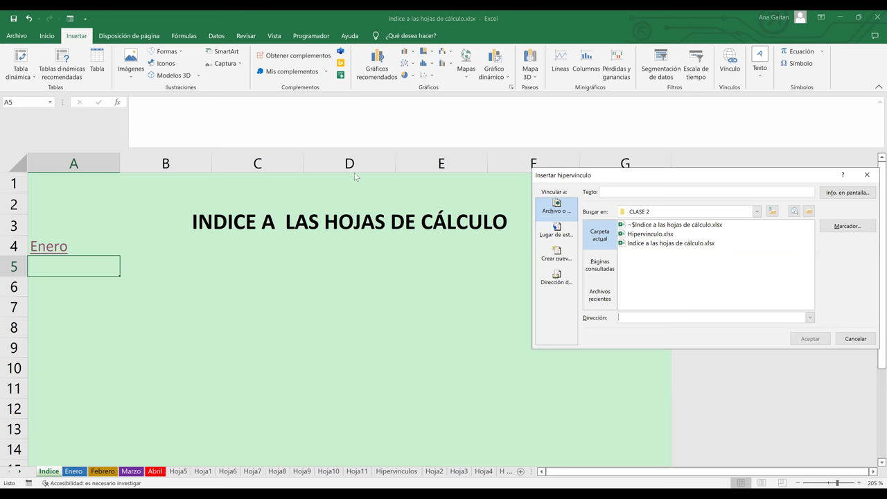
drag(355, 177, 349, 190)
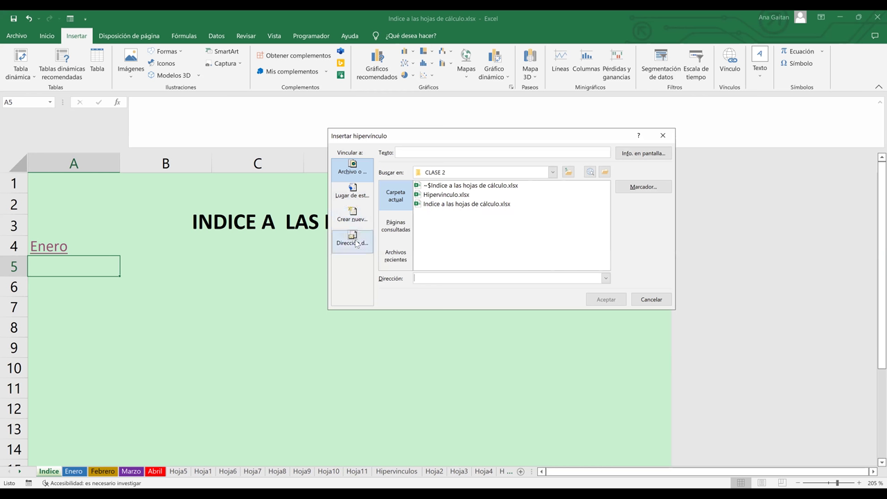
click(351, 205)
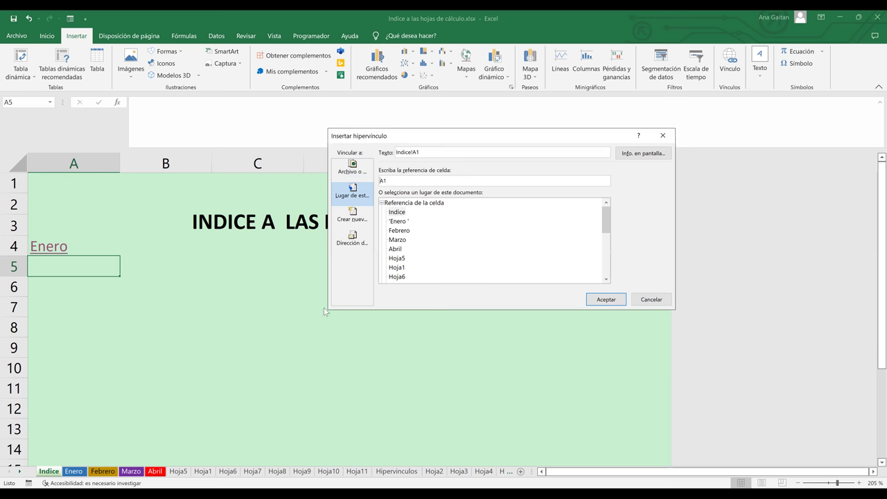
drag(322, 318, 318, 318)
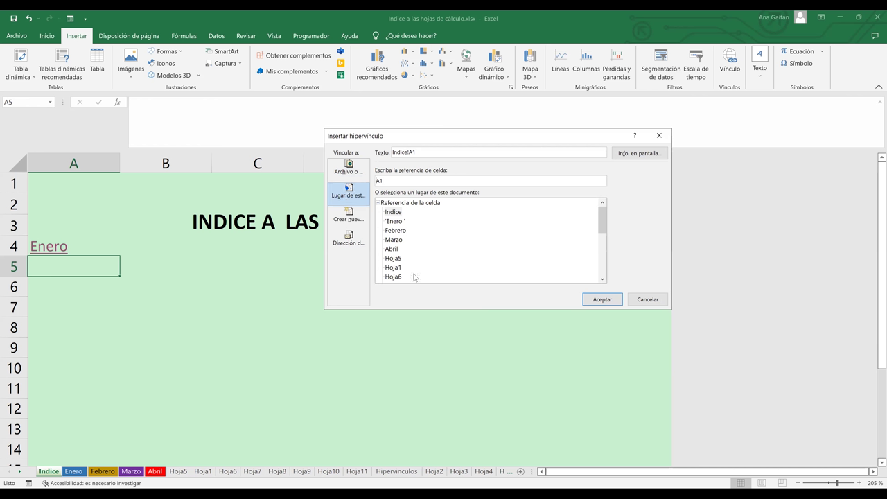
mouse_move(605, 222)
mouse_down()
mouse_move(606, 276)
mouse_move(602, 212)
mouse_up()
drag(601, 232, 604, 258)
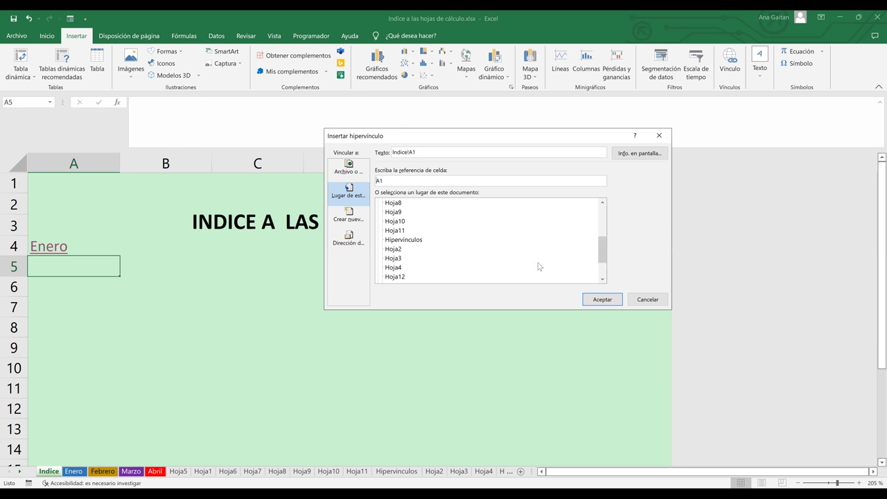
click(604, 216)
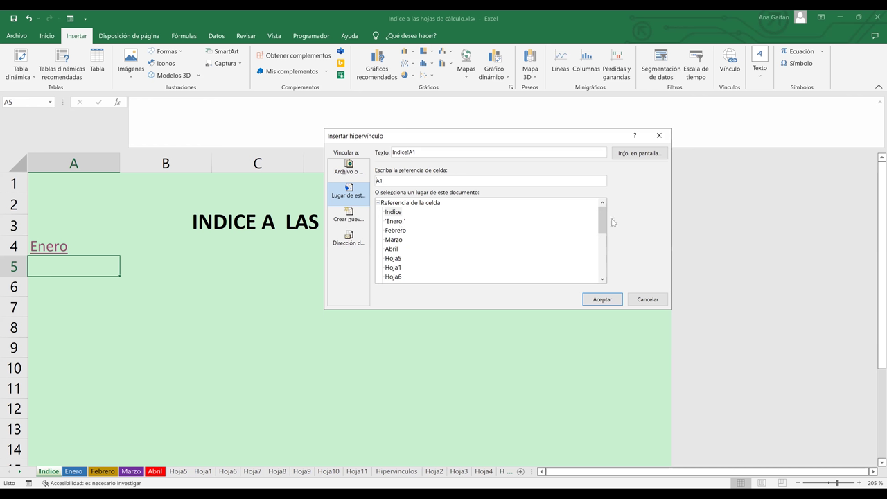
mouse_move(605, 224)
mouse_down()
mouse_move(605, 262)
mouse_move(605, 214)
mouse_up()
click(394, 230)
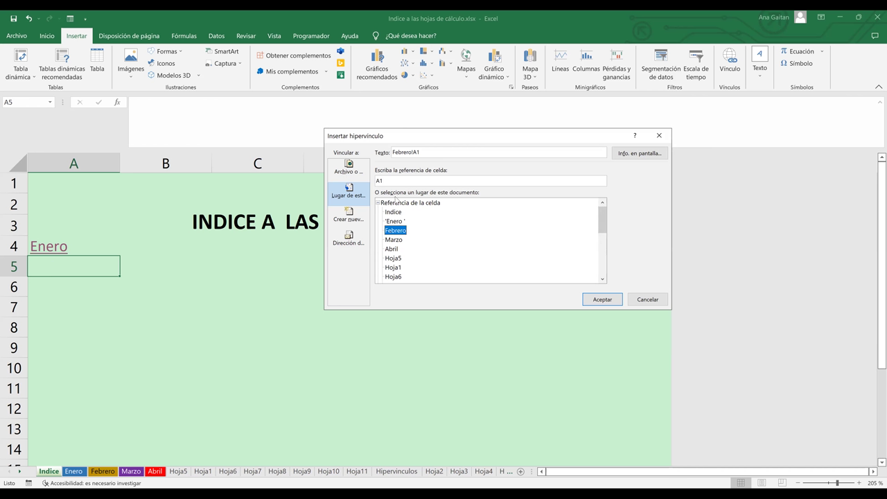
Replace the hyperlink's display text with Febrero, keeping A1 as the cell reference.
double_click(404, 151)
drag(426, 152, 428, 152)
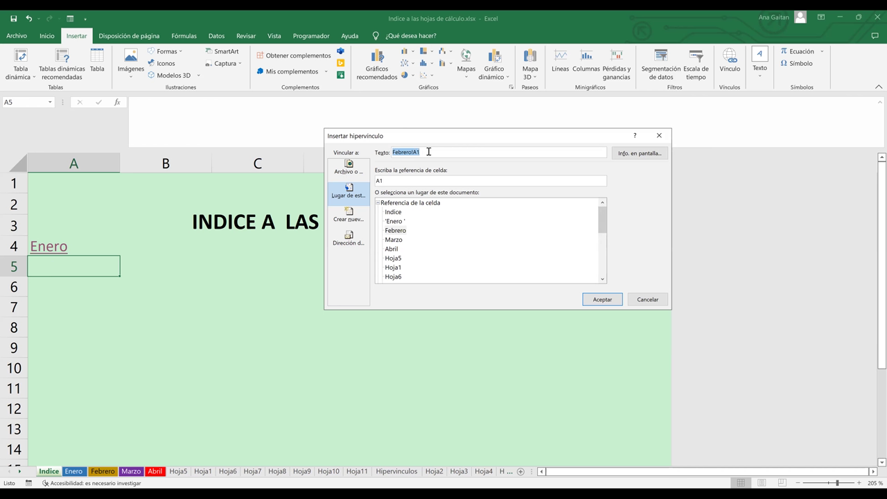
key(Delete)
text(E)
text(Febrero)
double_click(374, 180)
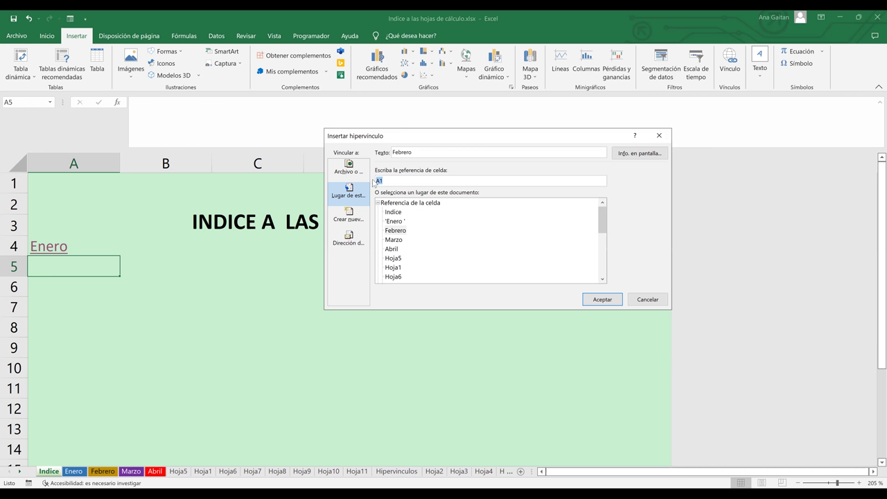
Set the link's ScreenTip to "El enlace lo llevara a la hoja de febrero" and insert the hyperlink.
click(632, 155)
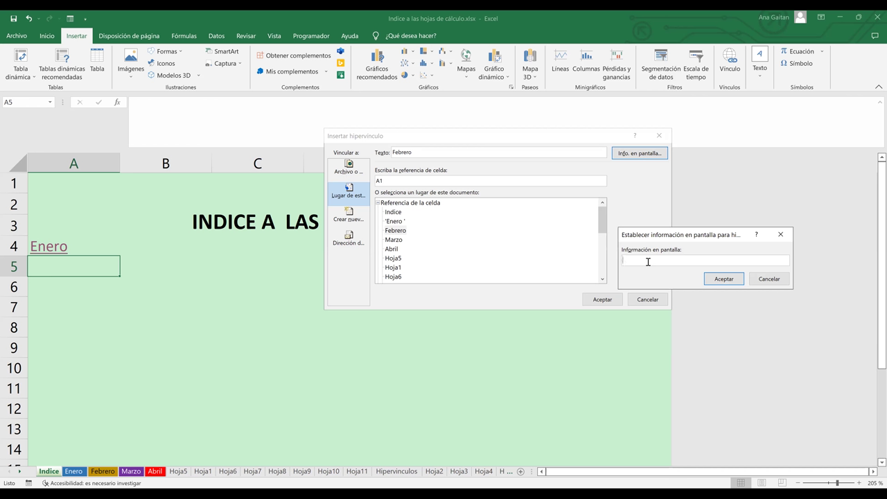
text(El enlace lo llevara a la hoja de febrero)
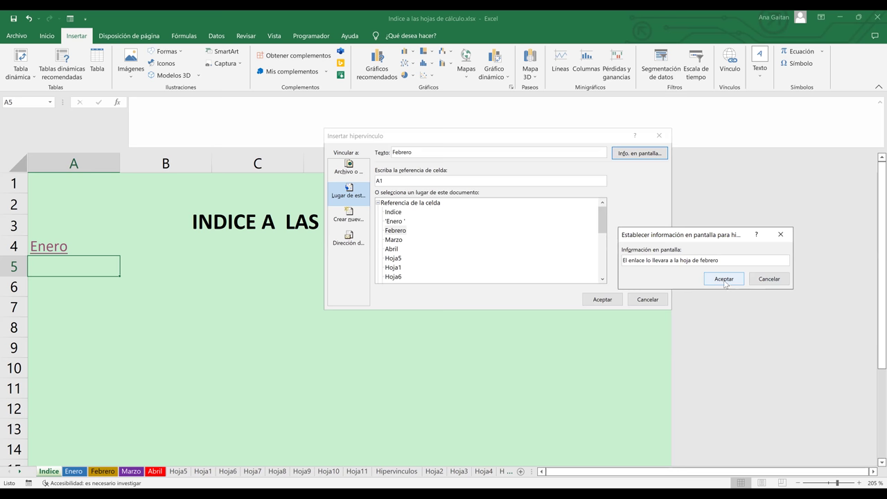
click(725, 283)
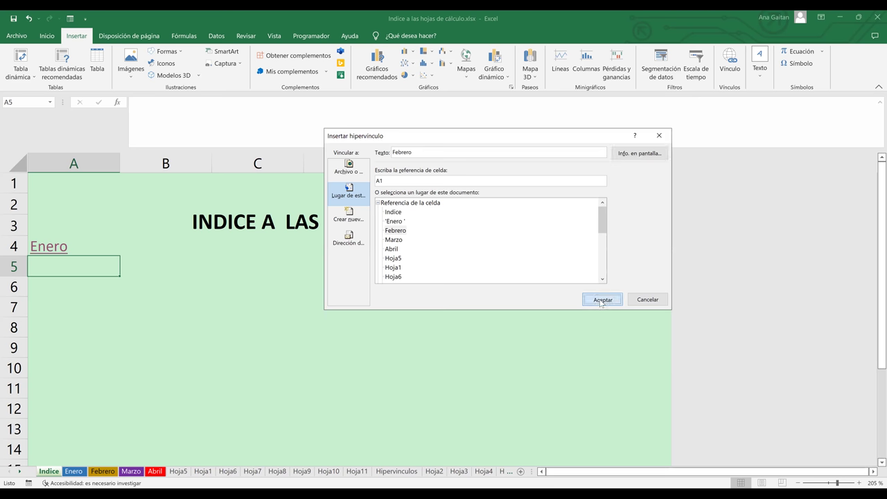
click(602, 300)
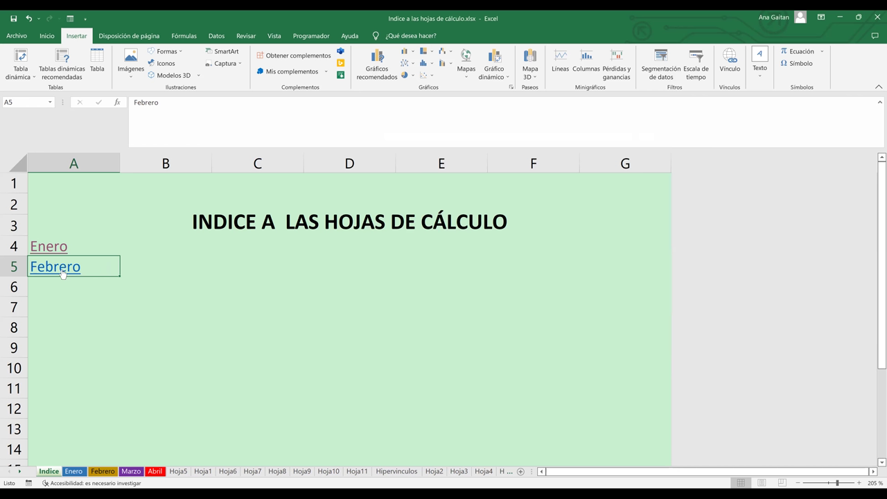
Check the Febrero link's ScreenTip, follow the link to cell A1 of the Febrero sheet, and return to the Indice sheet.
mouse_move(43, 276)
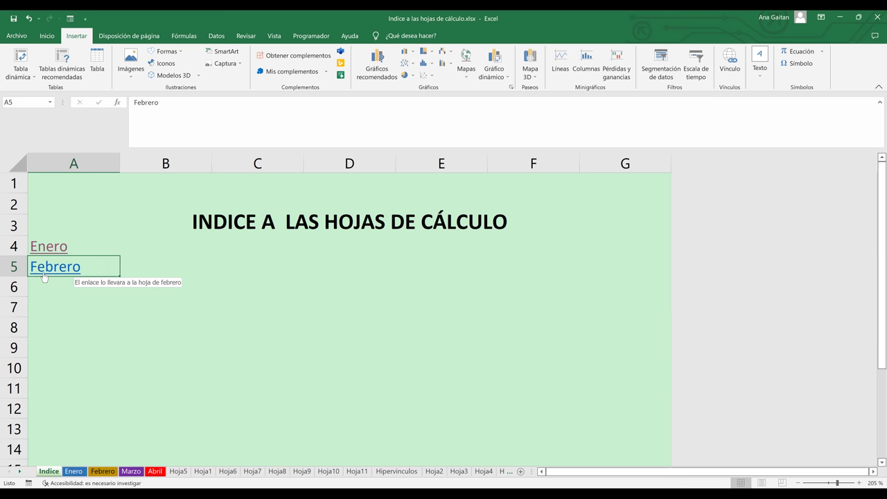
mouse_move(54, 249)
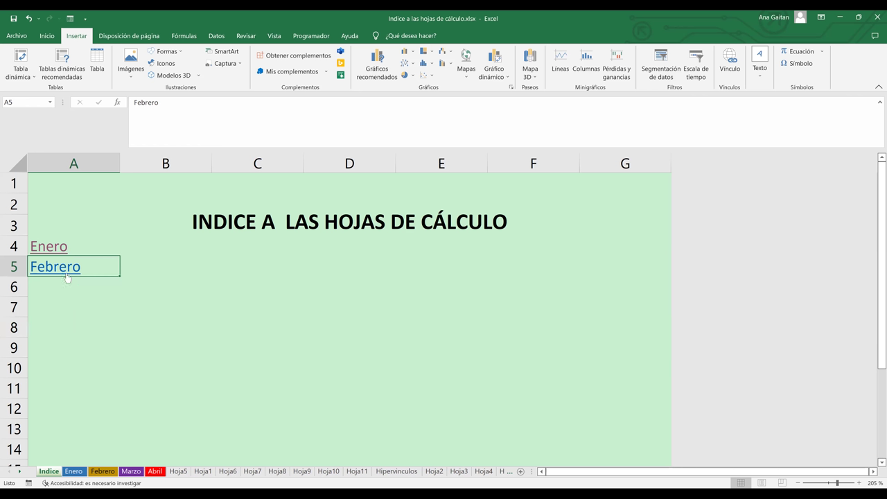
mouse_move(61, 272)
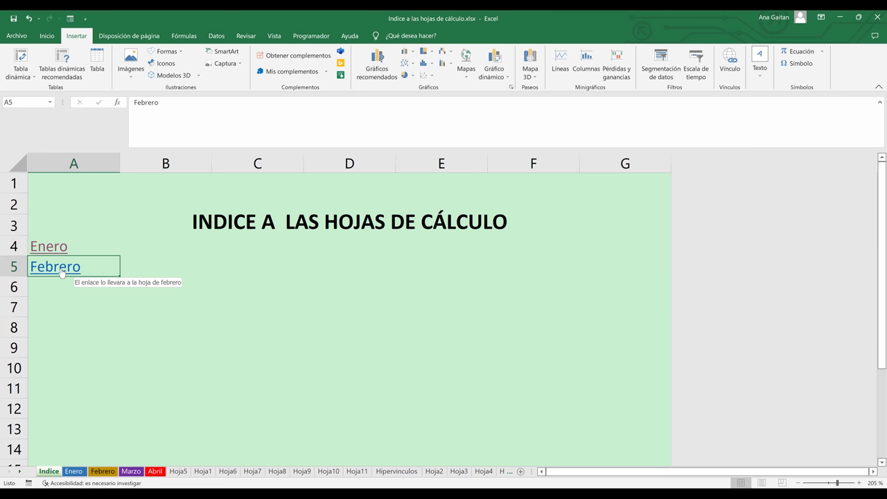
click(61, 273)
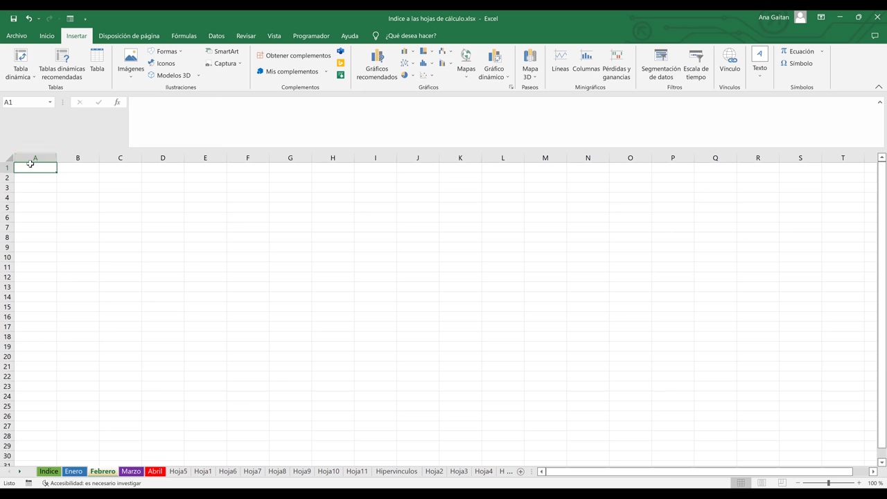
click(402, 249)
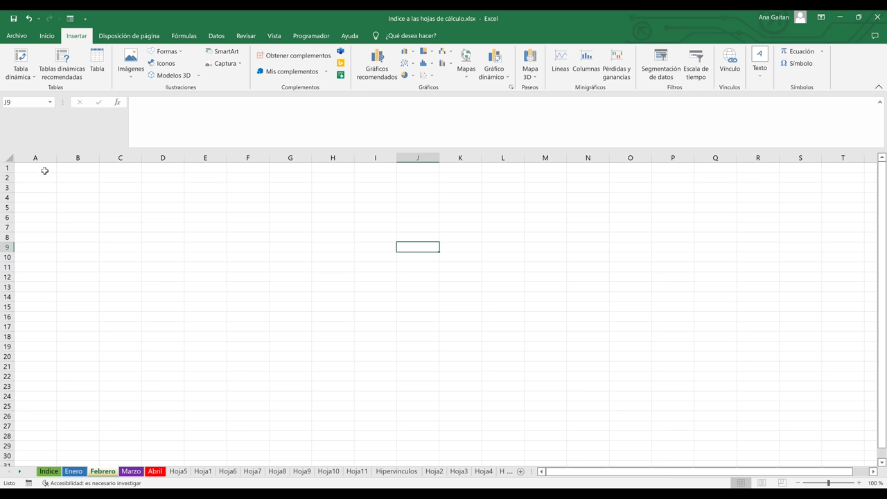
click(44, 171)
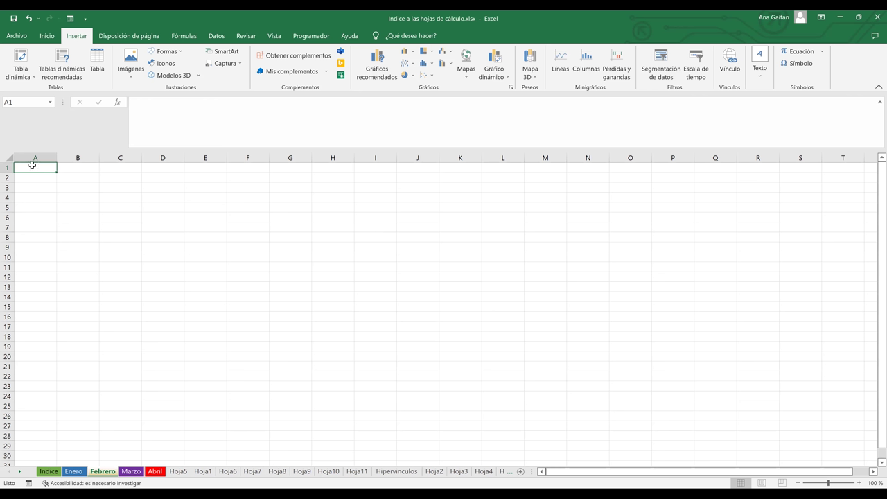
click(50, 472)
Enter Marzo in cell A6, below the Febrero link.
click(57, 293)
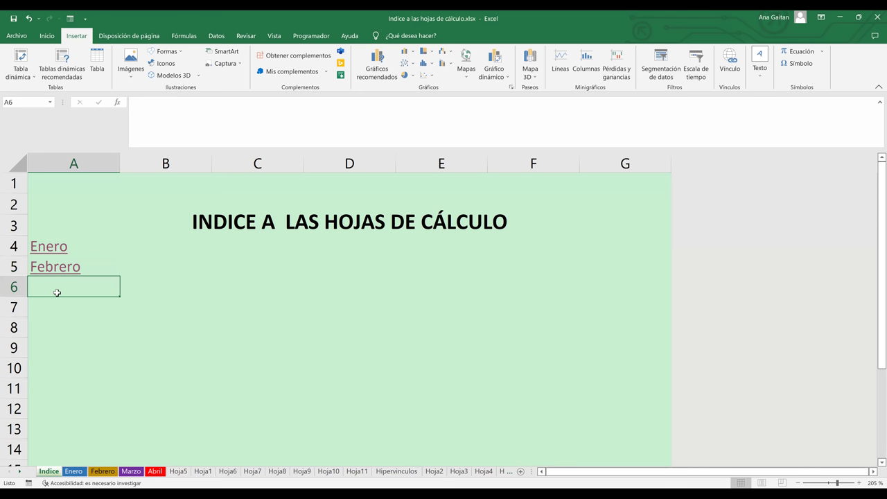
text(M)
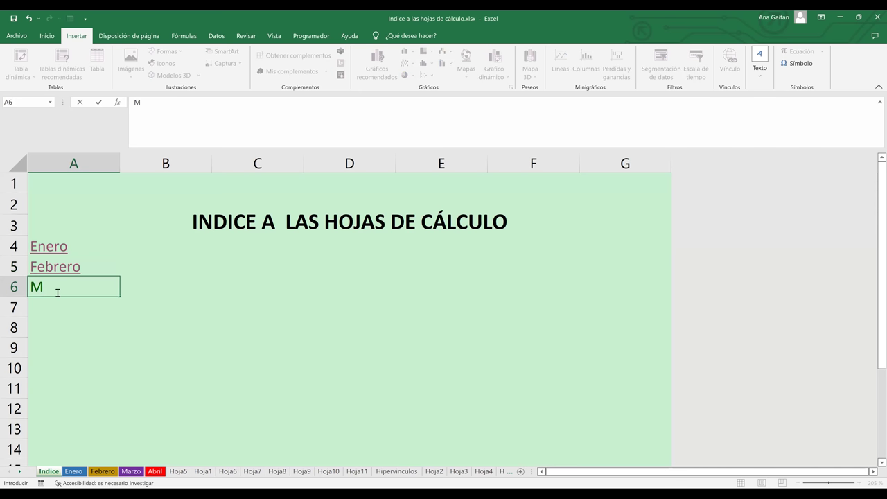
text(arzo)
key(Tab)
Start a hyperlink from Marzo in cell A6 that points to the Marzo sheet of this workbook.
click(73, 287)
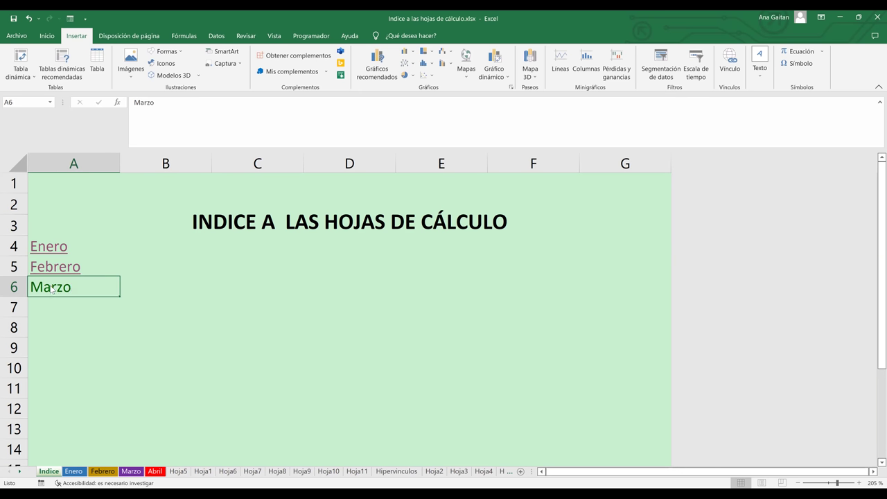
right_click(52, 290)
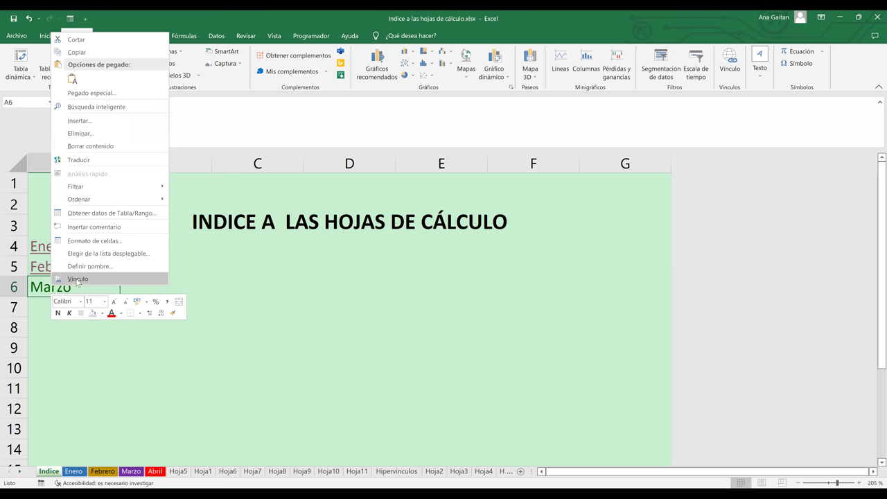
click(77, 278)
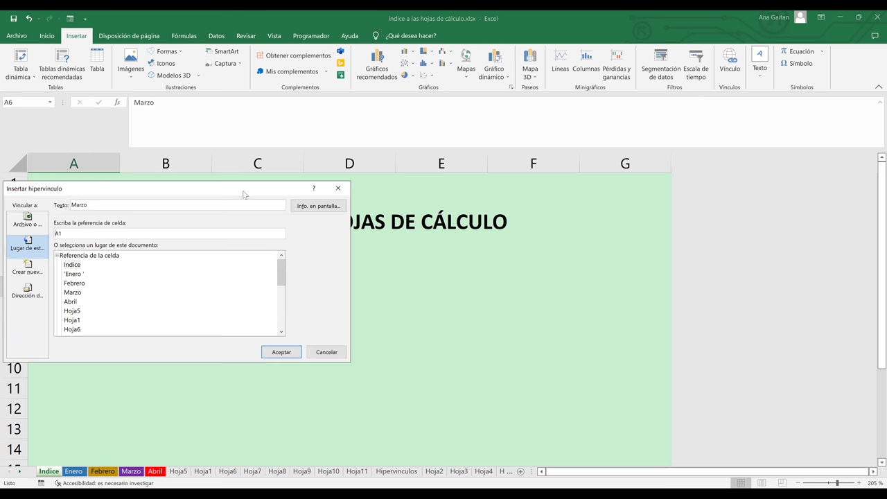
drag(243, 194, 652, 247)
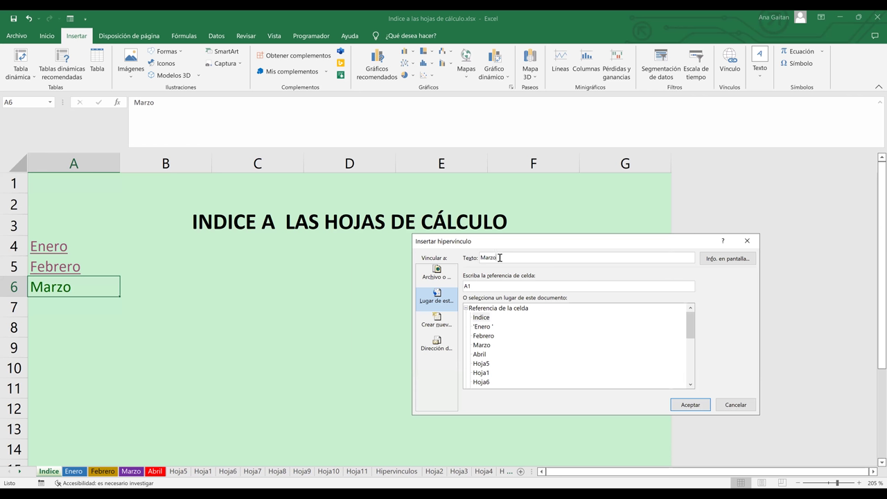
double_click(477, 260)
click(487, 346)
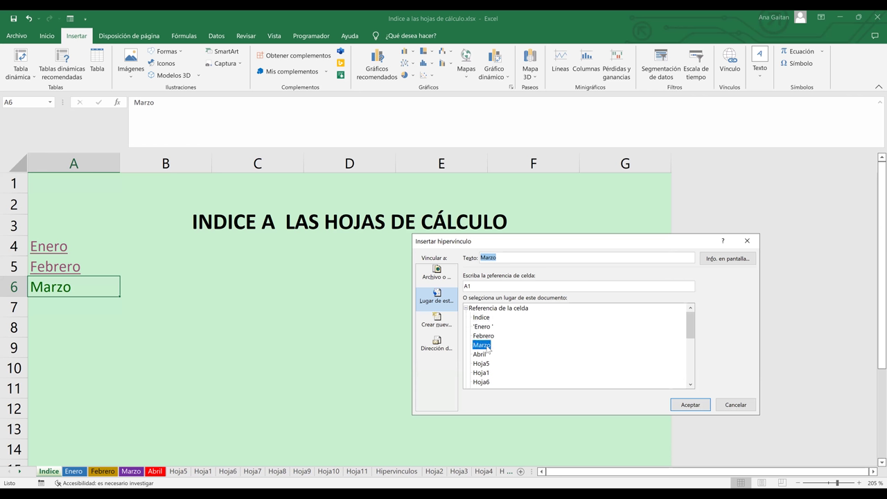
Set the Marzo link's cell reference to z100 and insert the hyperlink.
click(479, 286)
key(BackSpace)
key(BackSpace)
text(100)
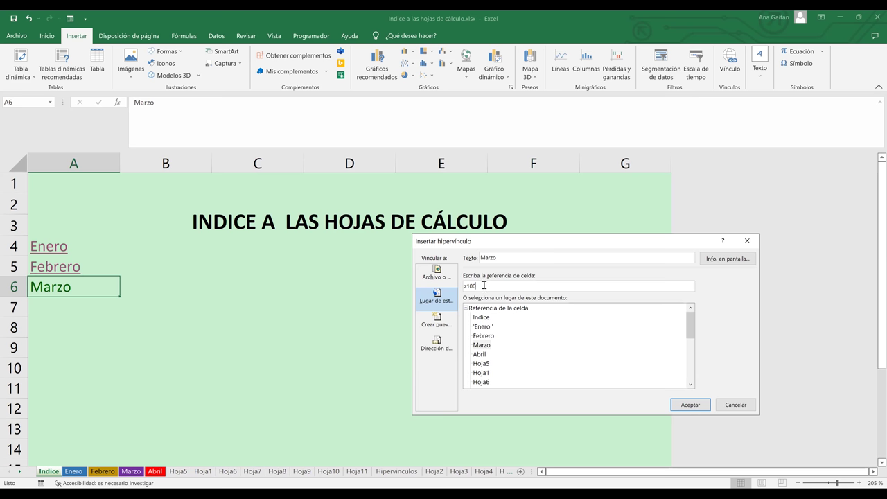
click(690, 406)
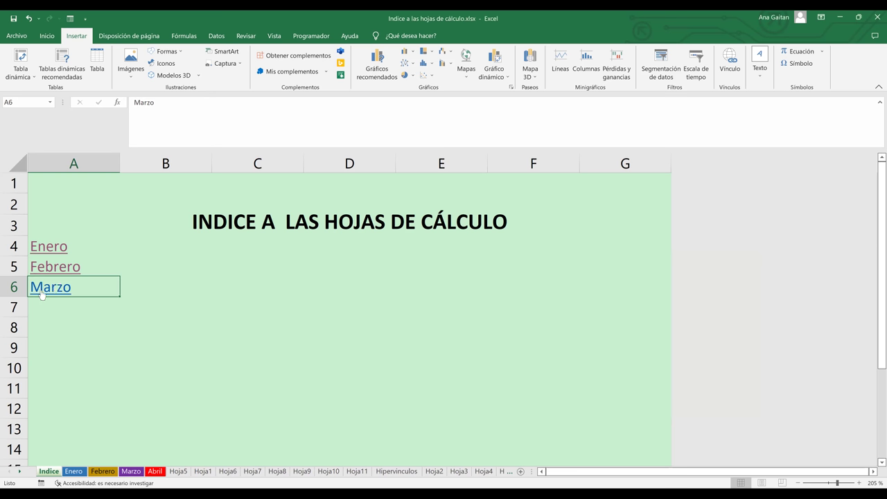
Follow the Marzo link and check that it lands on cell Z100 of the Marzo sheet.
click(40, 289)
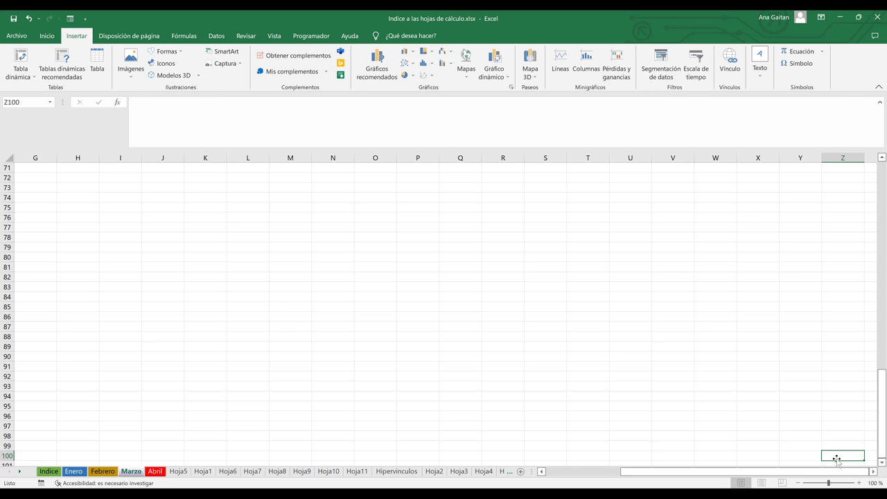
key(Up)
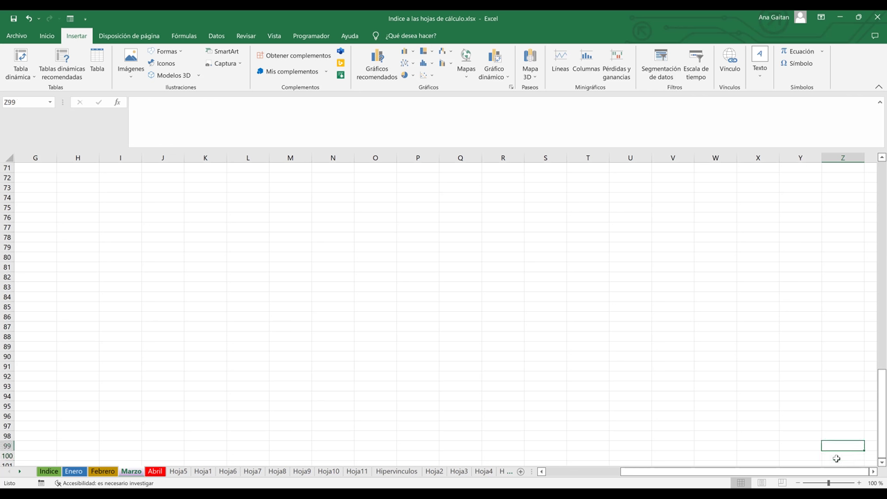
click(836, 458)
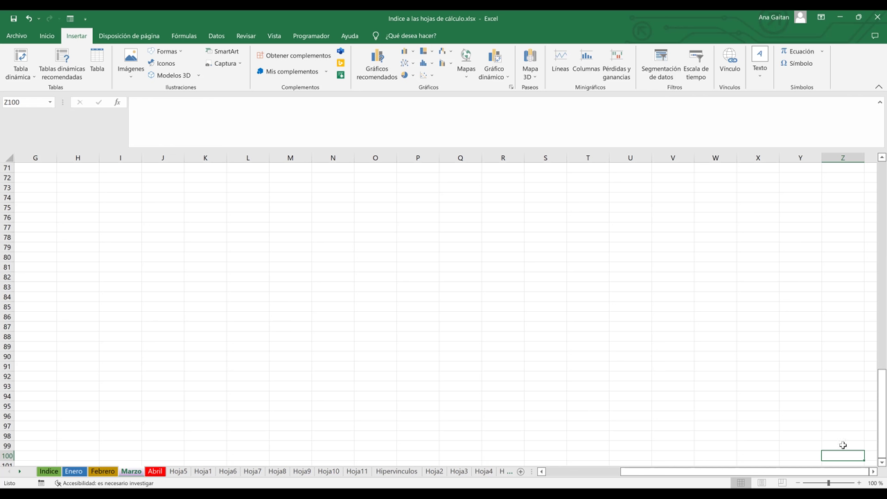
Enter the text Celda A1 in cell Y100 of the Marzo sheet.
drag(842, 458, 807, 456)
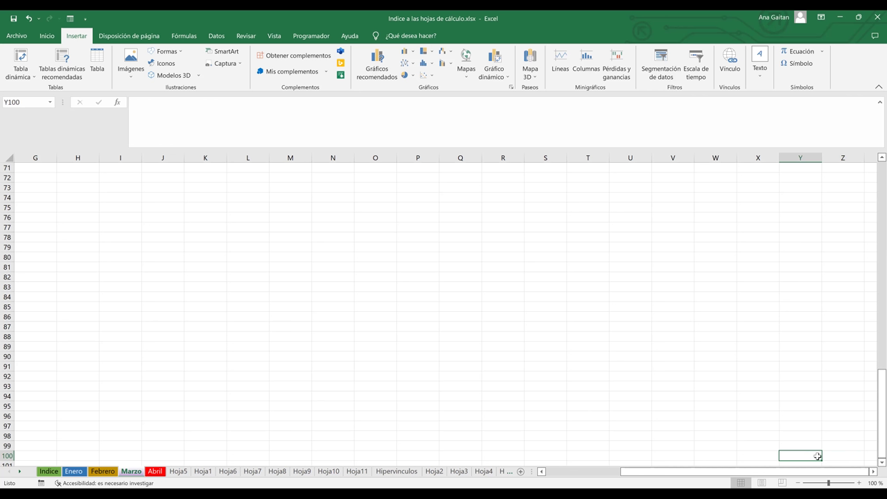
text(Cel)
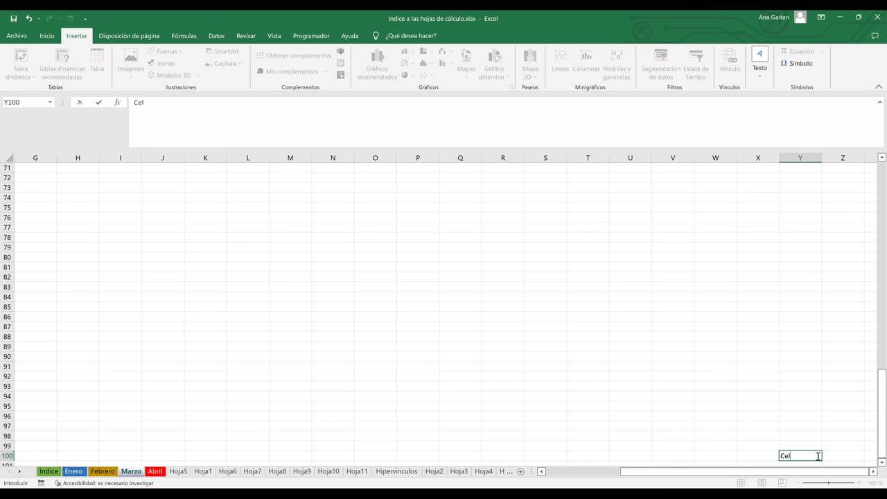
text(da A1)
click(815, 439)
click(807, 455)
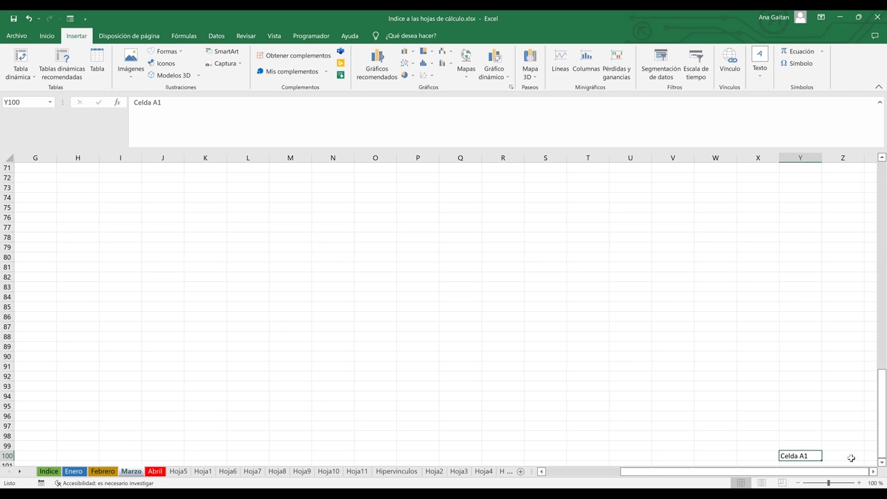
Start a hyperlink from cell Y100 to cell A1 of the Marzo sheet, keeping Celda A1 as display text.
right_click(800, 457)
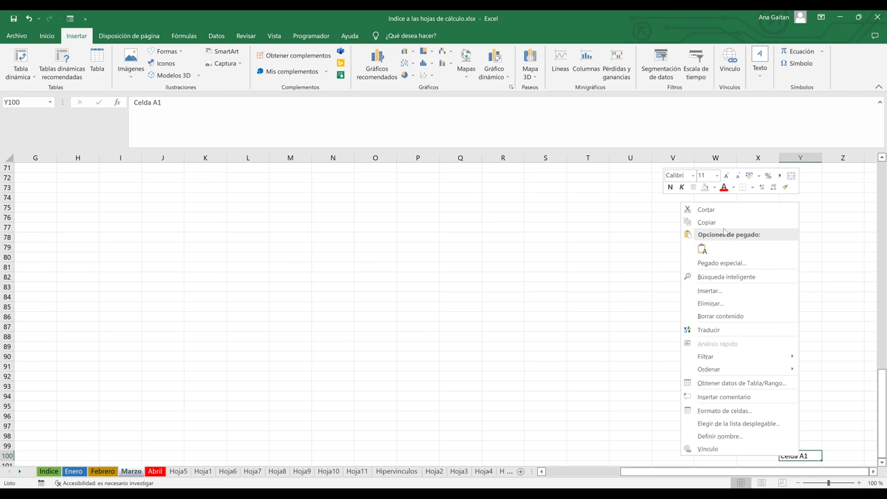
click(739, 449)
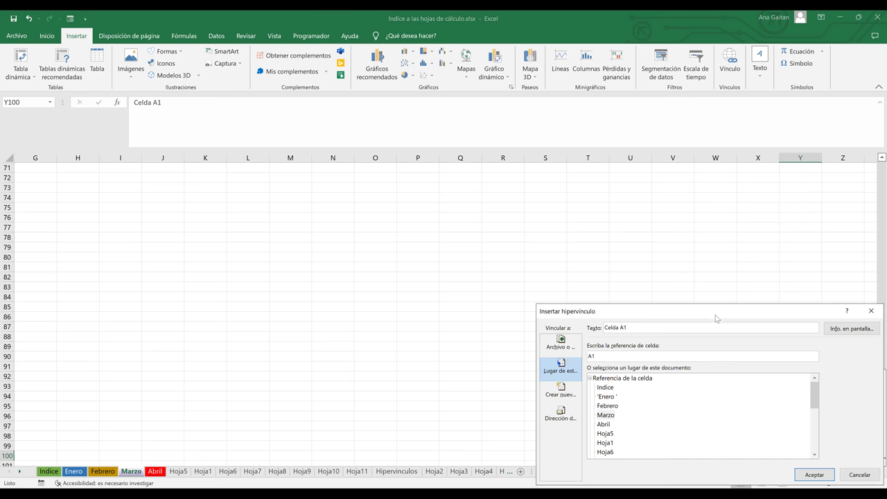
drag(716, 318, 556, 177)
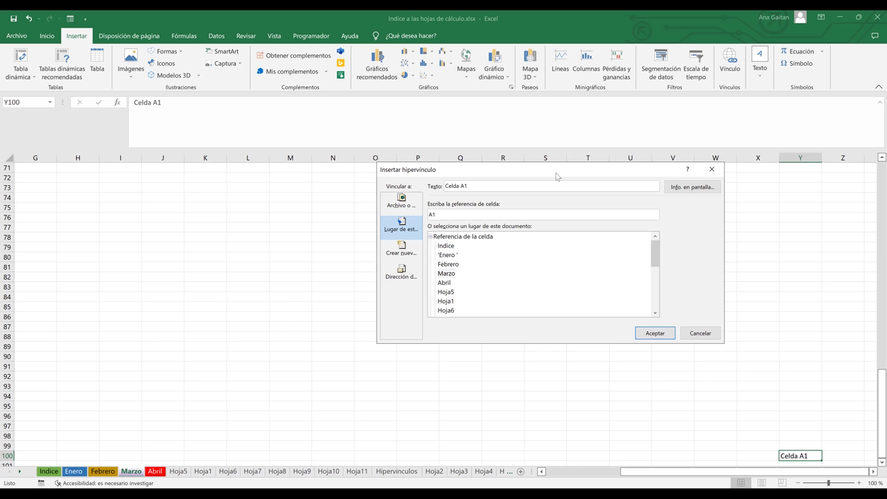
click(452, 278)
click(448, 216)
double_click(428, 216)
drag(442, 185, 469, 186)
Set the link's ScreenTip to "Lo llevara al inicio de la hoja" and insert the hyperlink.
click(690, 188)
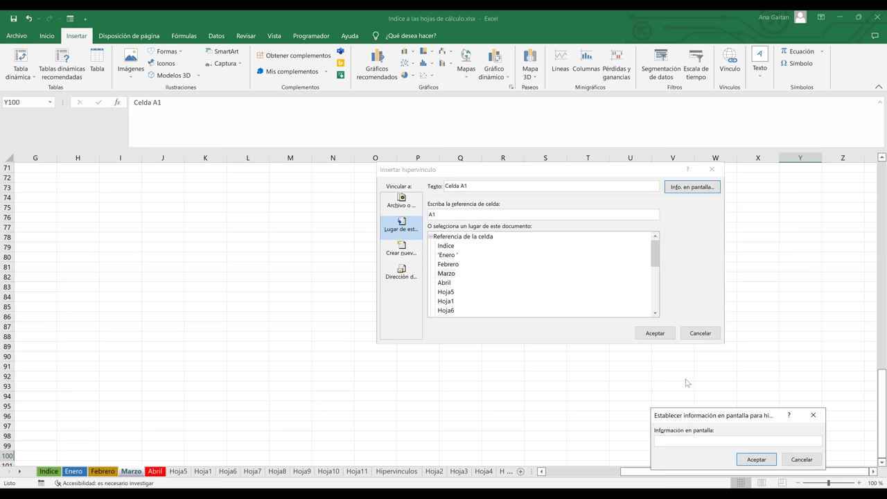
text(Lo llevara al inicio de la hoja)
click(758, 463)
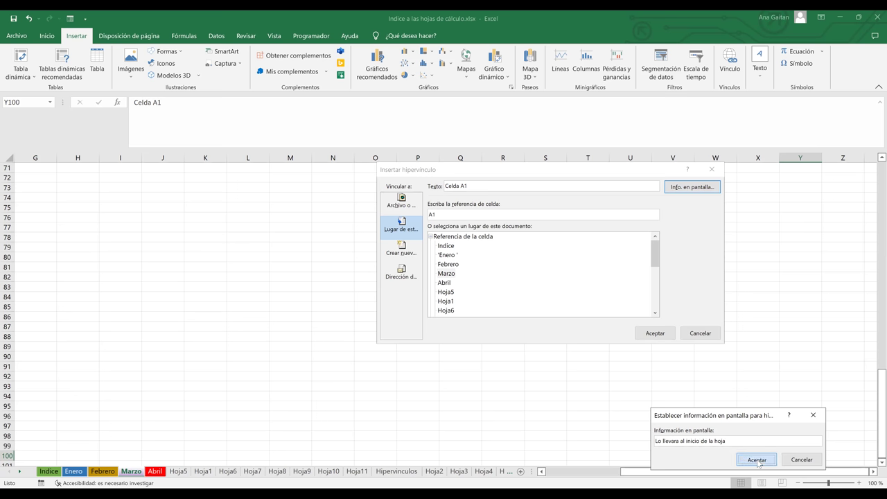
click(654, 333)
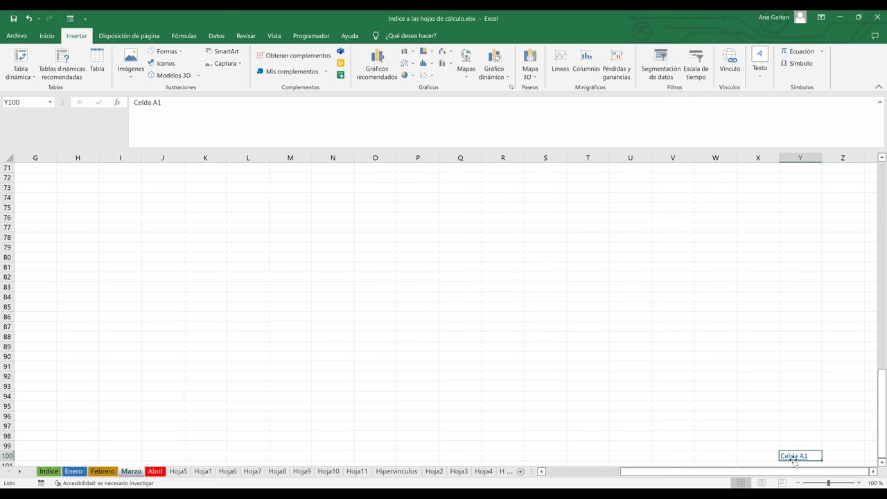
Check the Celda A1 link's ScreenTip, follow it to cell A1, and look at the Enero sheet.
mouse_move(798, 460)
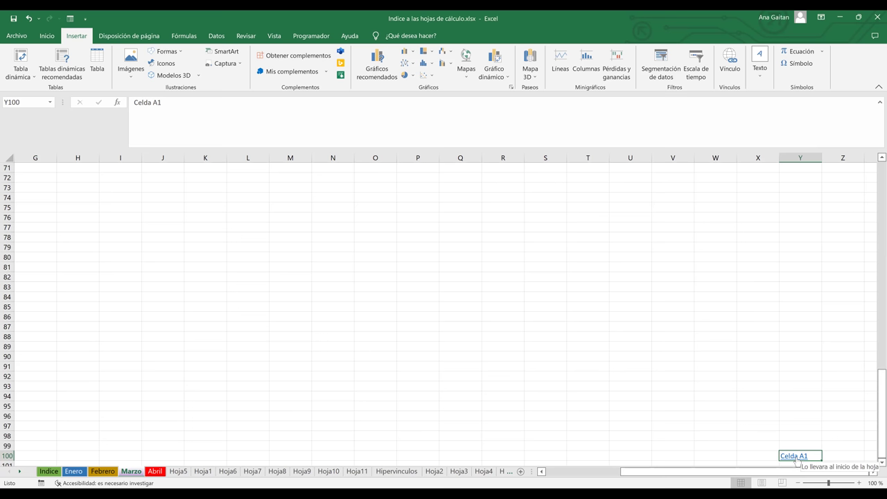
click(797, 456)
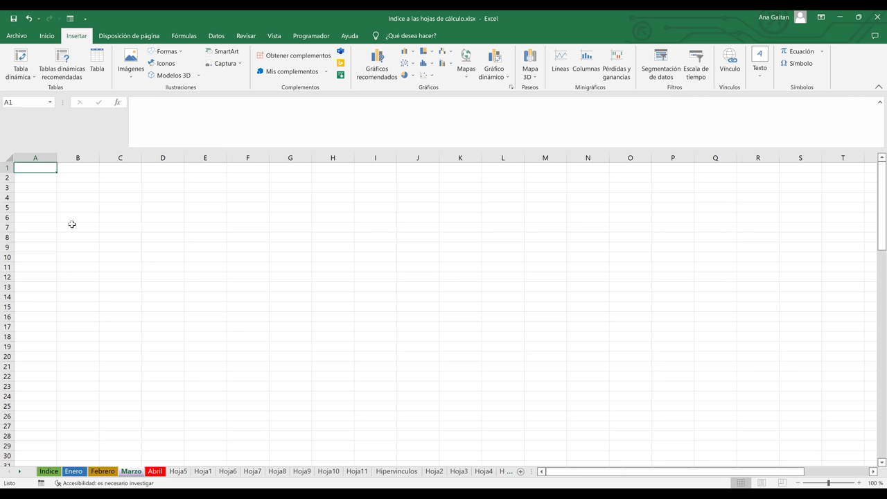
ctrl+click(118, 472)
click(75, 471)
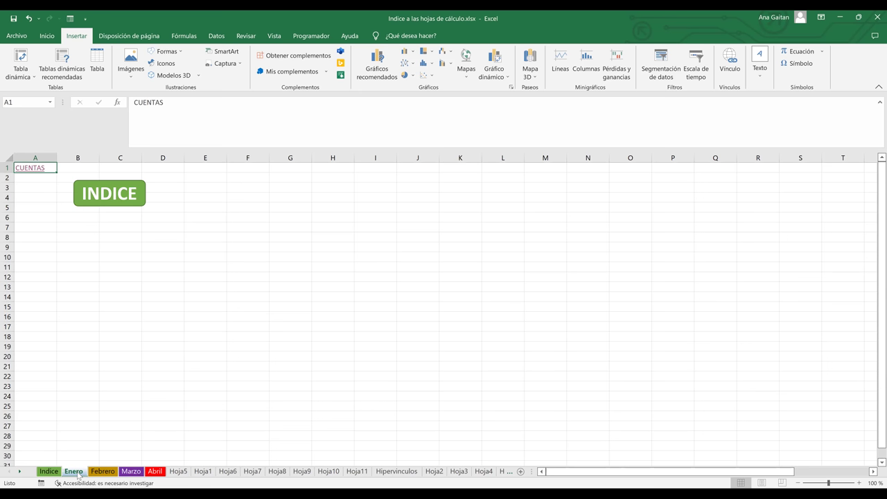
click(97, 477)
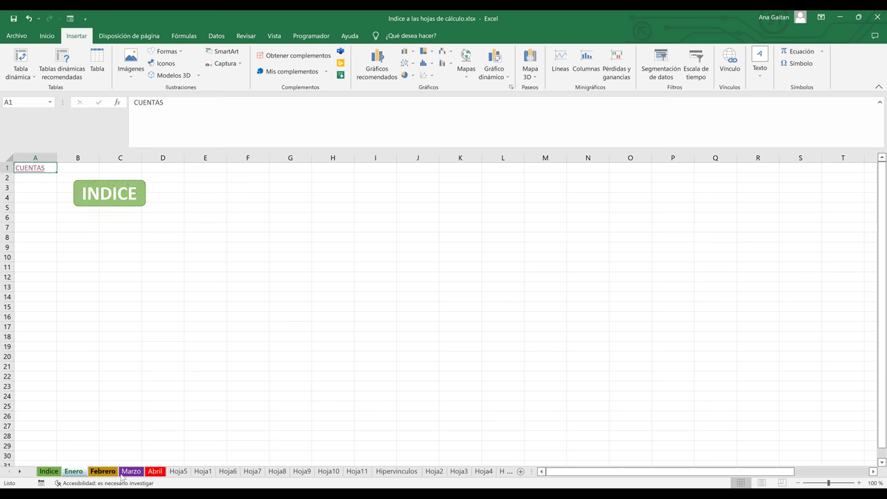
click(124, 474)
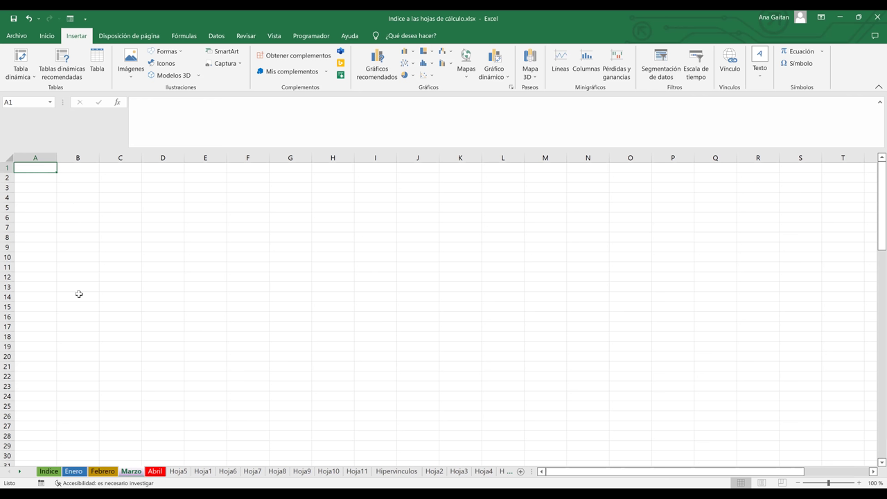
click(79, 293)
click(614, 326)
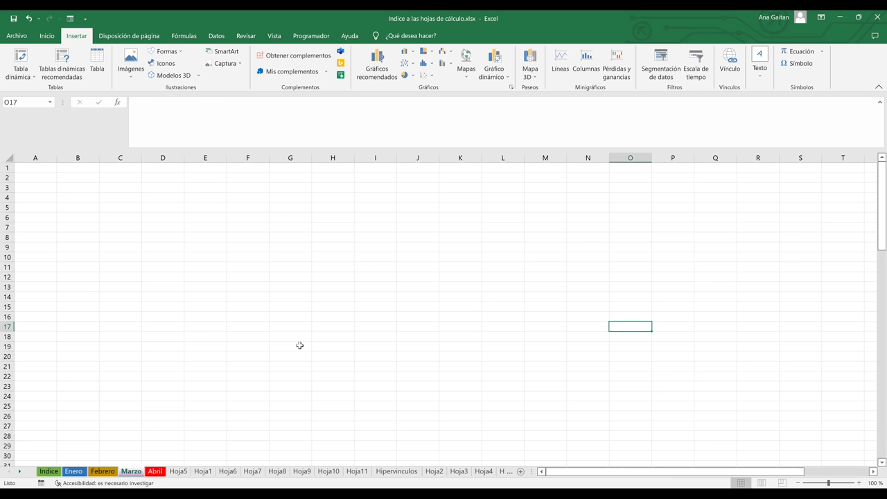
click(299, 345)
click(653, 319)
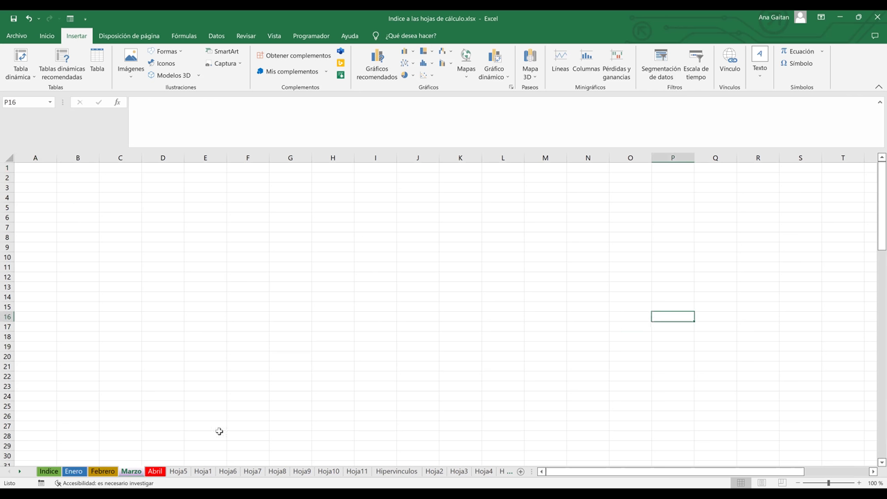
Return to the Indice sheet through the Enero sheet's INDICE button and test the Marzo and Celda A1 links.
click(49, 471)
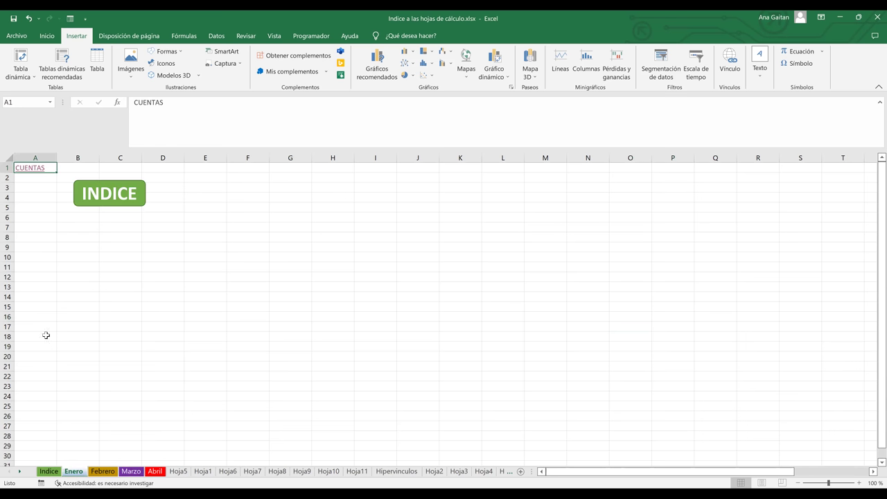
click(97, 198)
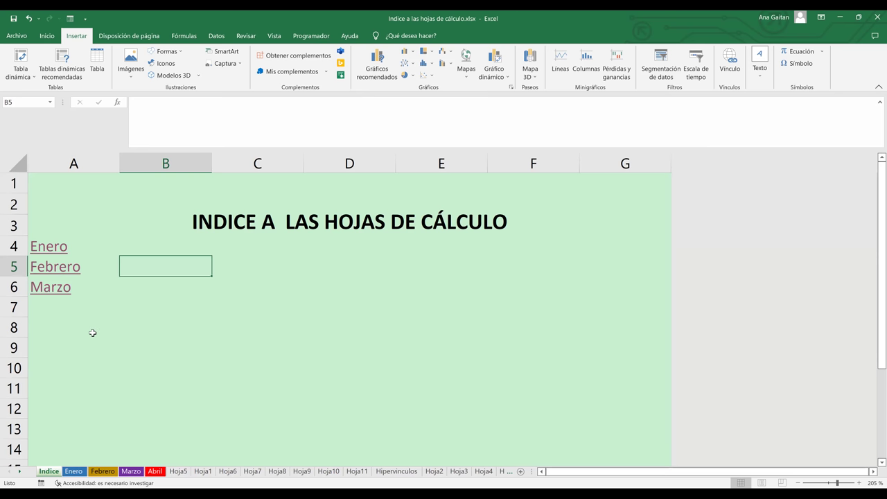
click(59, 291)
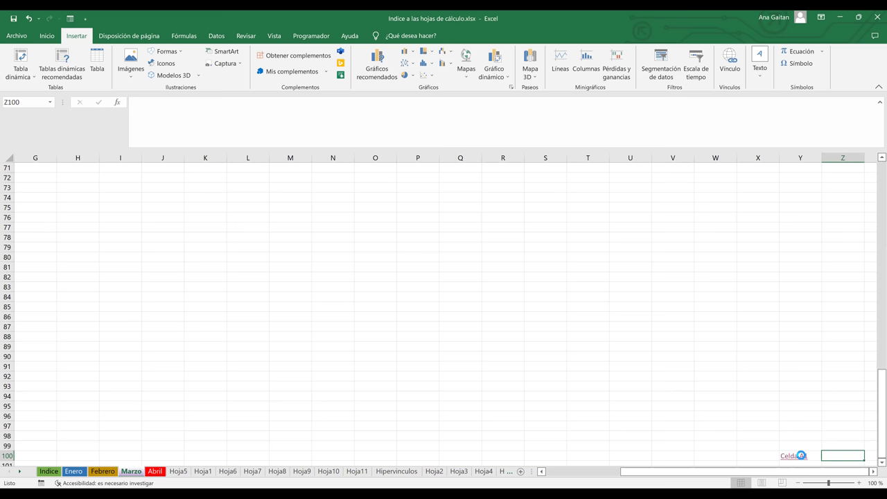
click(802, 457)
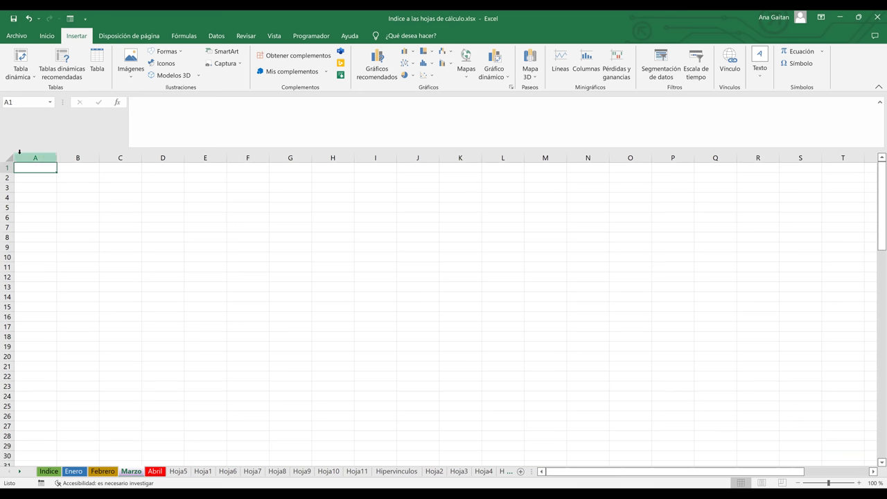
Draw a rounded rectangle about 5.6 cm wide and 1.8 cm high over columns C to E, rows 3 to 7, of the Marzo sheet.
click(170, 51)
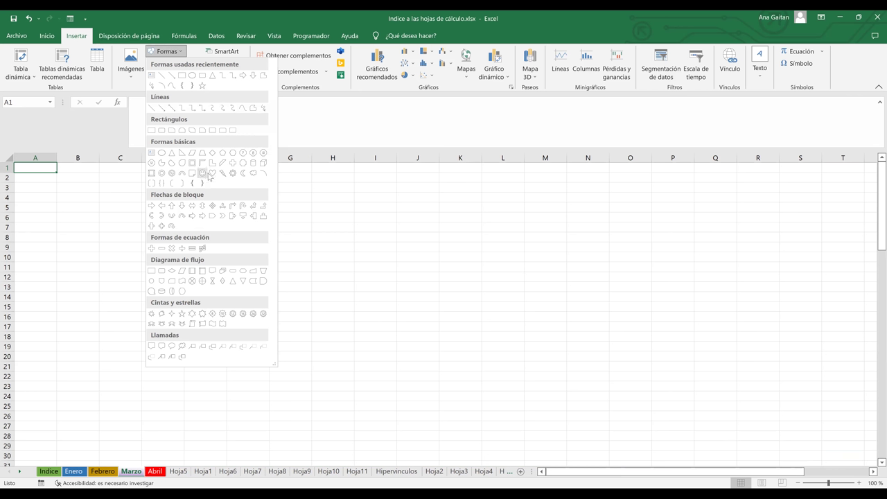
click(203, 77)
drag(101, 190, 210, 225)
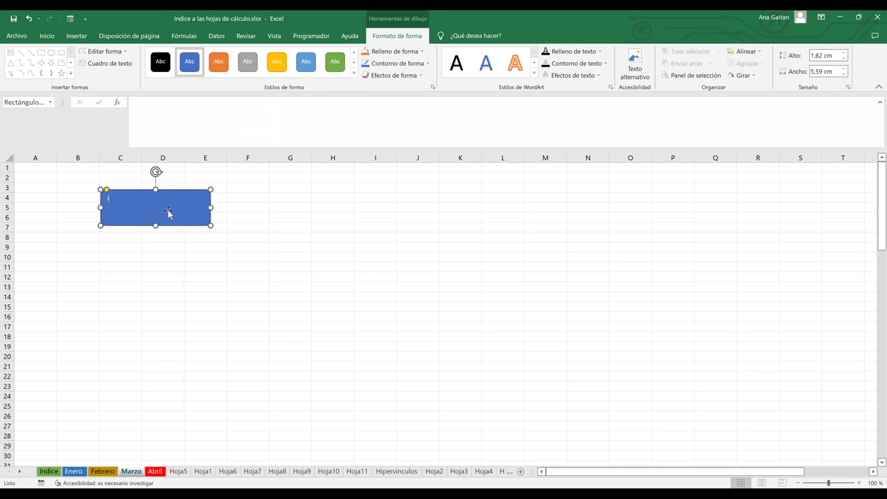
Label the rounded rectangle with the text INDICE.
text(INDICE)
key(BackSpace)
key(BackSpace)
key(BackSpace)
key(BackSpace)
key(BackSpace)
key(BackSpace)
text(INDICE)
Enlarge the shape's INDICE text to 36 points and align it vertically to the middle.
double_click(116, 200)
key(shift+Left)
key(ctrl+a)
click(47, 36)
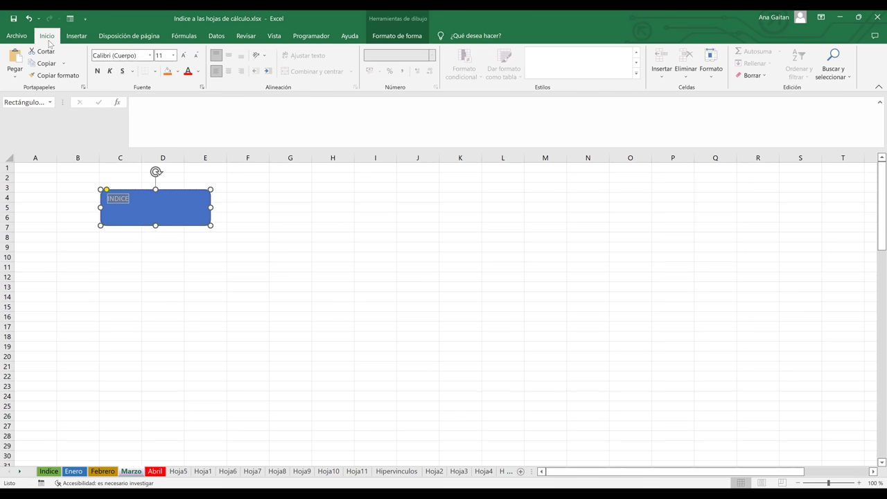
key(ctrl+shift+greater)
key(ctrl+shift+greater)
key(ctrl+shift+greater)
key(ctrl+shift+greater)
key(ctrl+shift+greater)
key(ctrl+shift+greater)
key(ctrl+shift+greater)
key(ctrl+shift+greater)
key(ctrl+shift+greater)
key(ctrl+shift+greater)
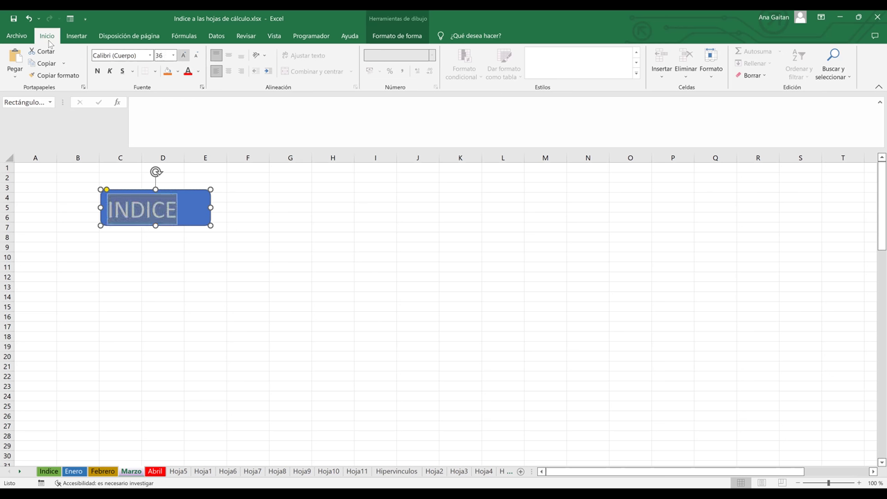
click(228, 55)
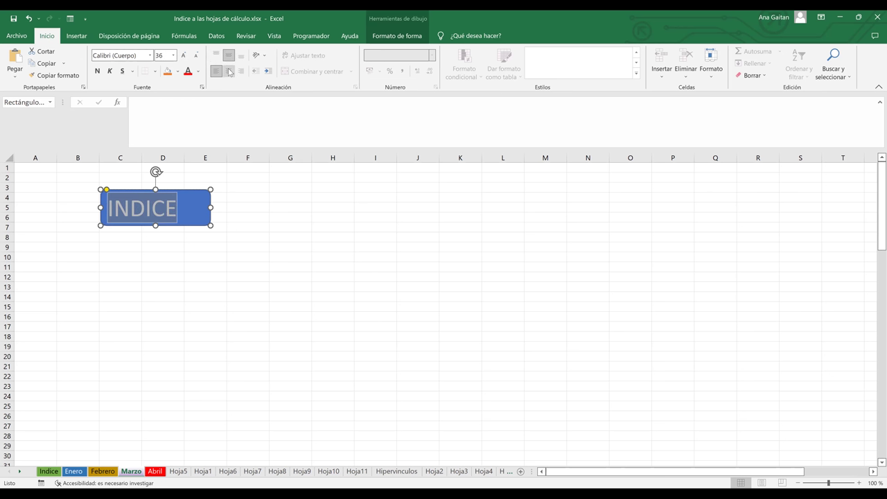
Center the INDICE text horizontally in the Marzo sheet's rounded rectangle and make it bold.
click(230, 71)
click(98, 72)
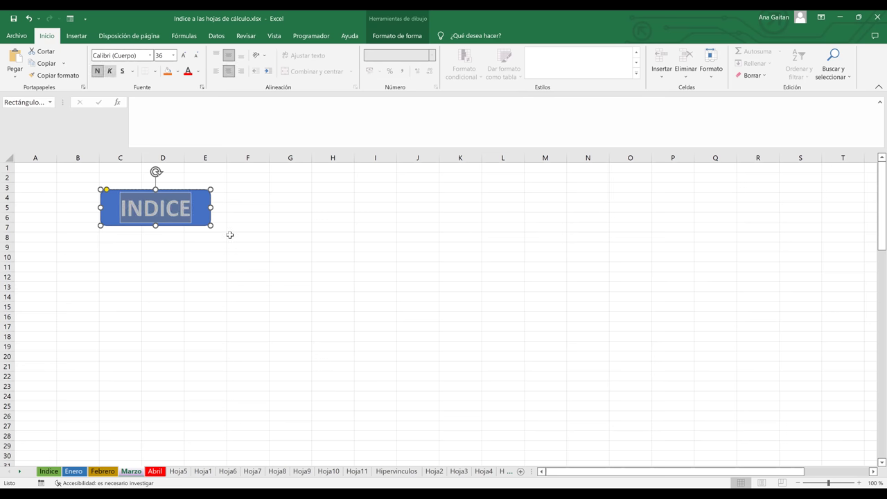
click(234, 258)
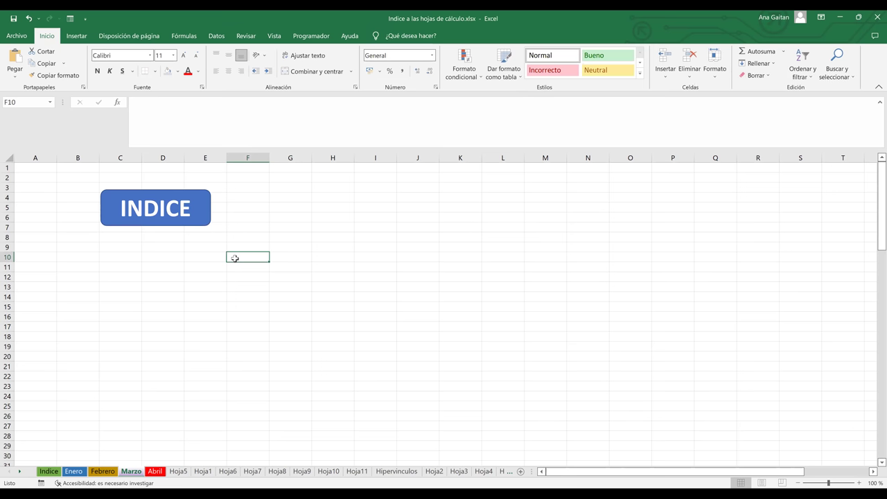
Link the Marzo sheet's INDICE shape to cell A1 of the Indice sheet in this document.
click(155, 223)
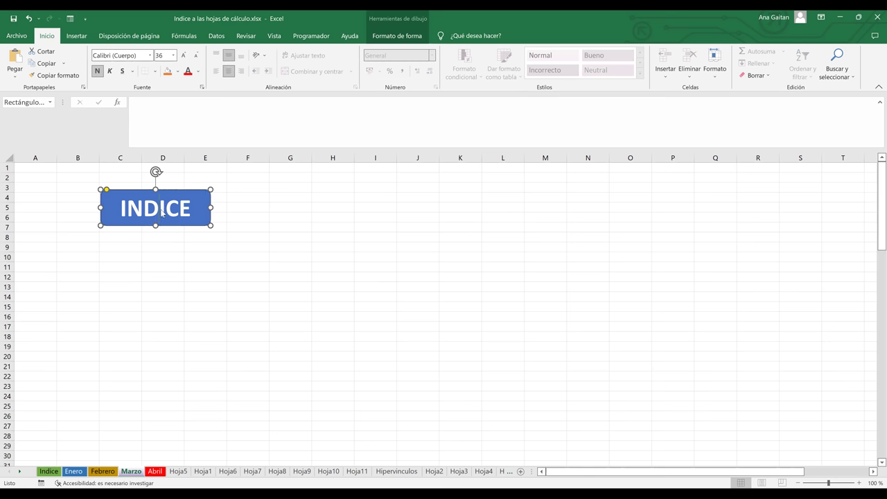
right_click(161, 213)
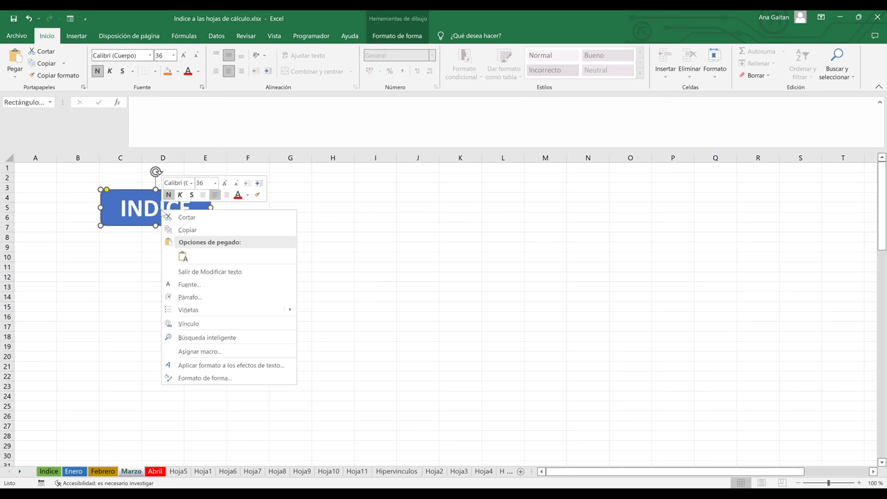
click(194, 325)
drag(267, 238, 588, 192)
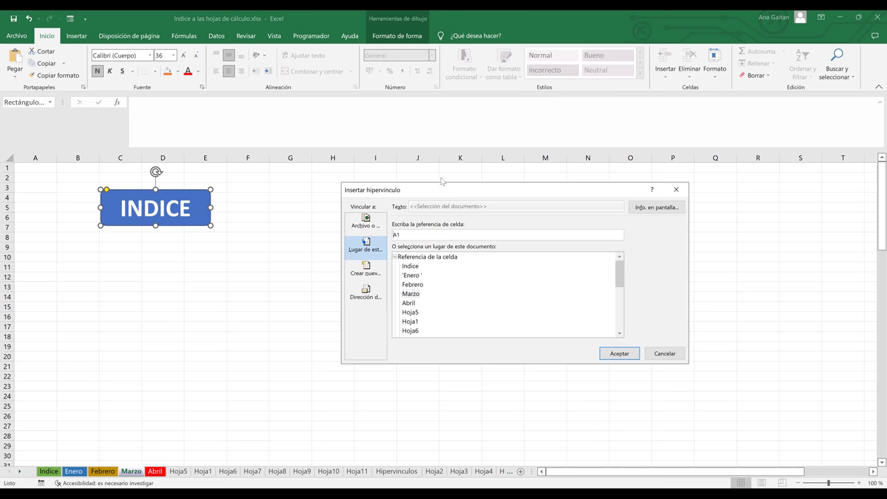
drag(441, 181, 442, 181)
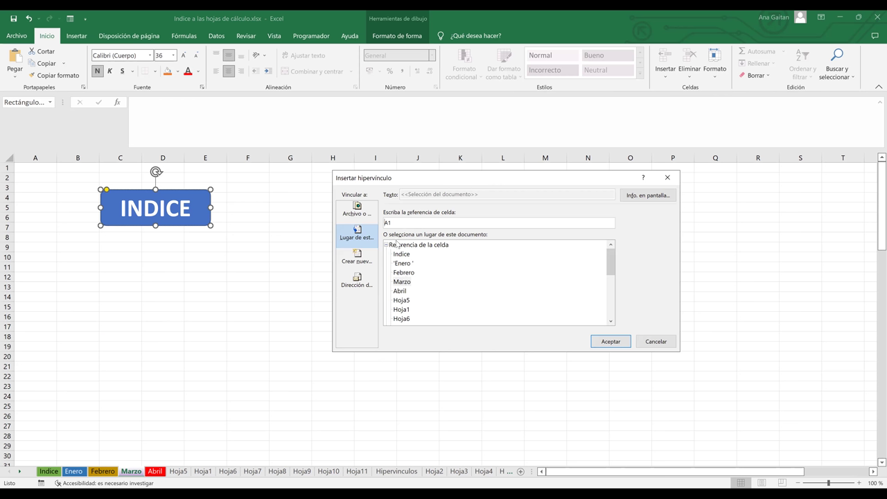
click(402, 255)
click(401, 223)
click(610, 341)
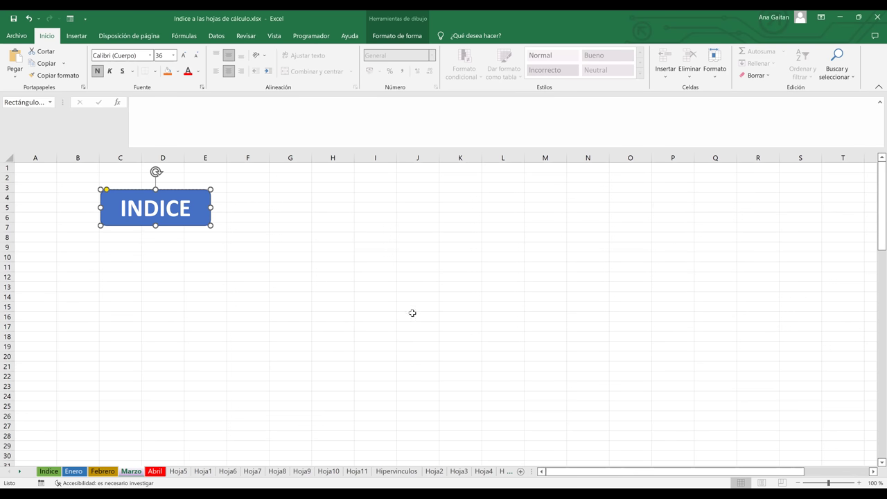
click(412, 313)
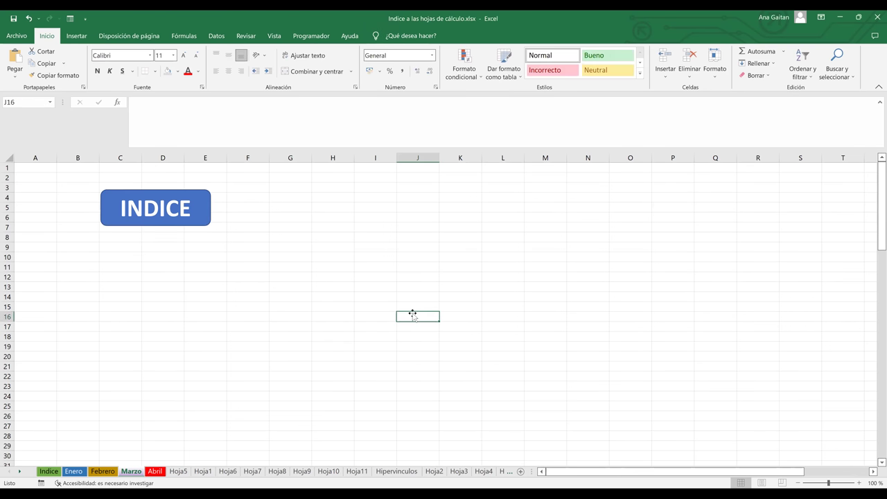
click(605, 308)
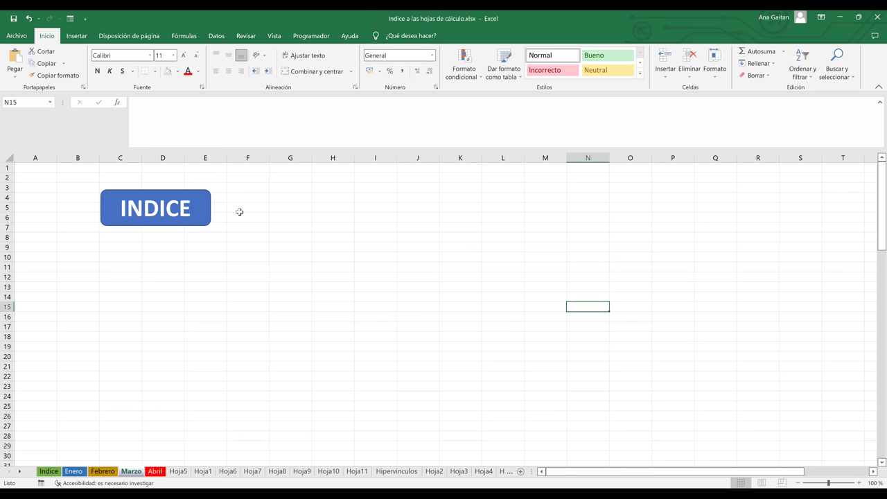
Test the Marzo sheet's INDICE button and view the Enero sheet.
mouse_move(155, 216)
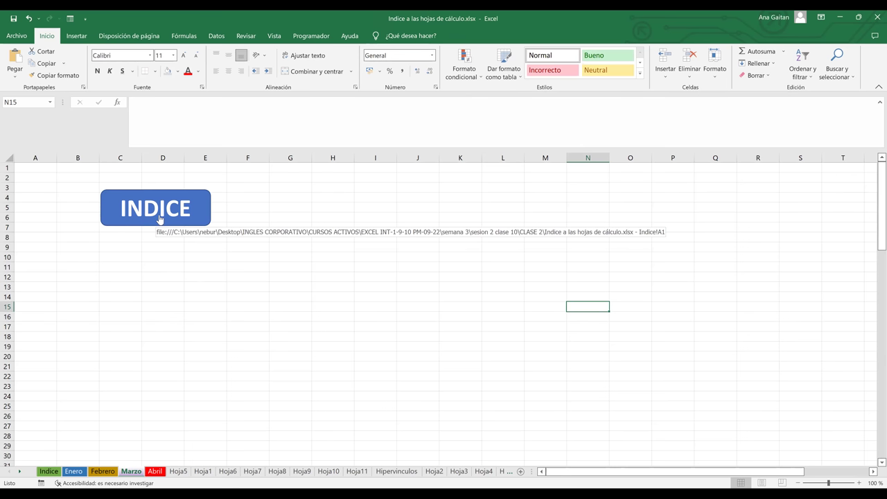
click(159, 218)
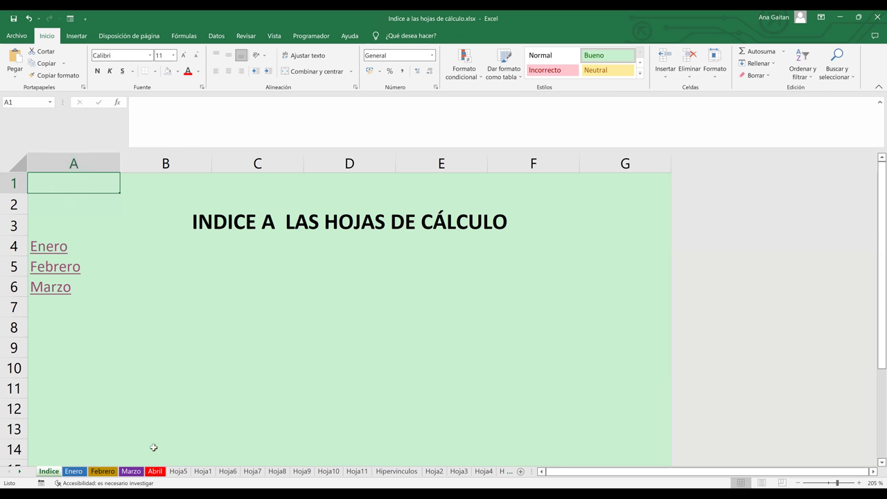
click(104, 472)
click(75, 472)
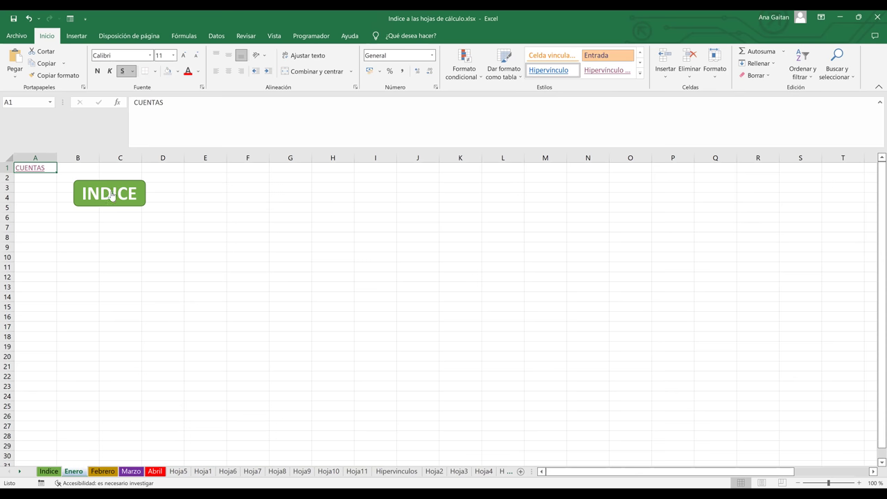
click(77, 36)
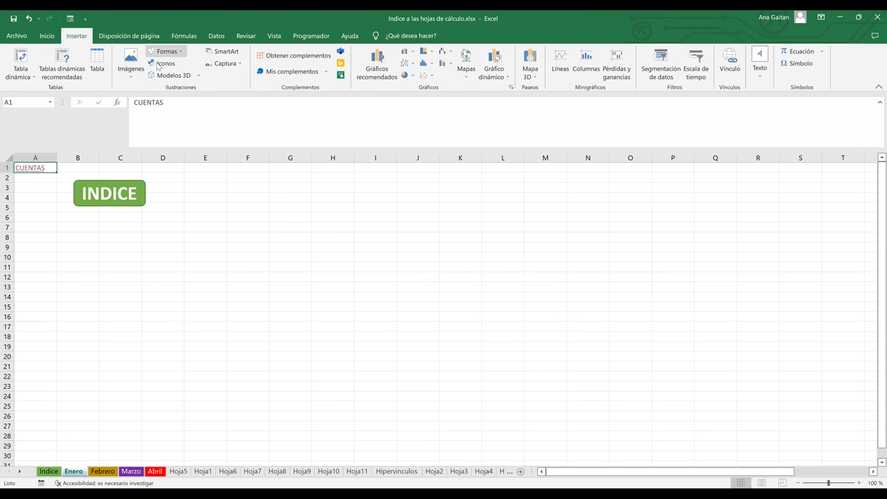
click(166, 52)
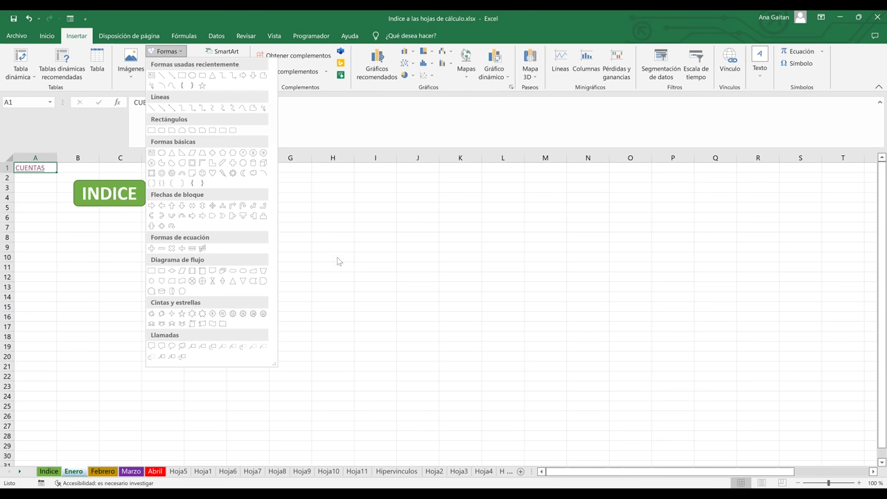
key(Escape)
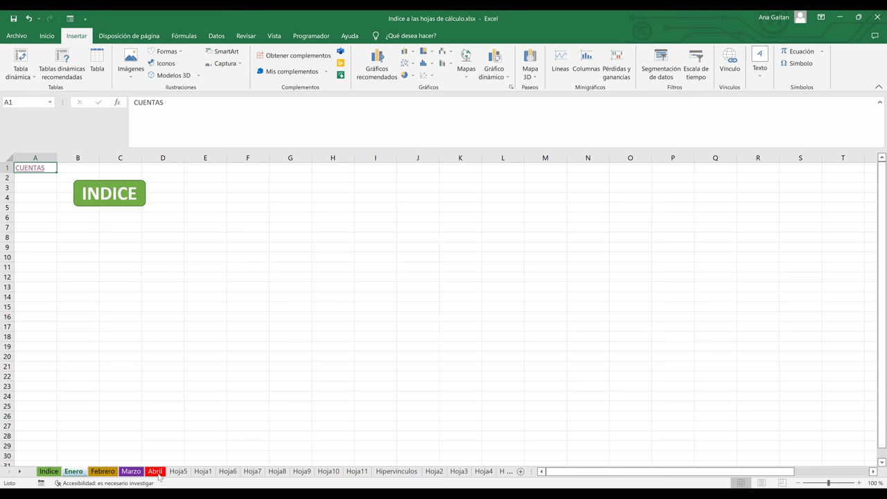
Go to the Hipervinculos sheet and test the Presentacion sesion10 link to the external file.
click(156, 471)
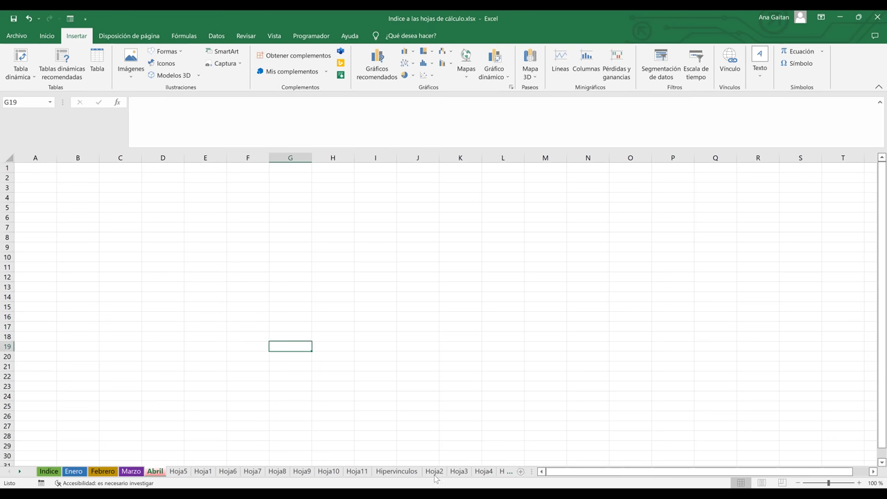
click(397, 471)
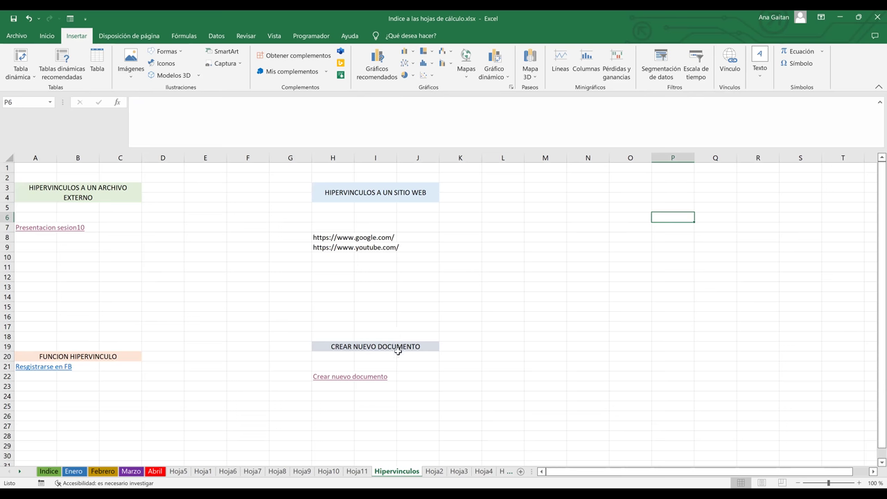
click(92, 198)
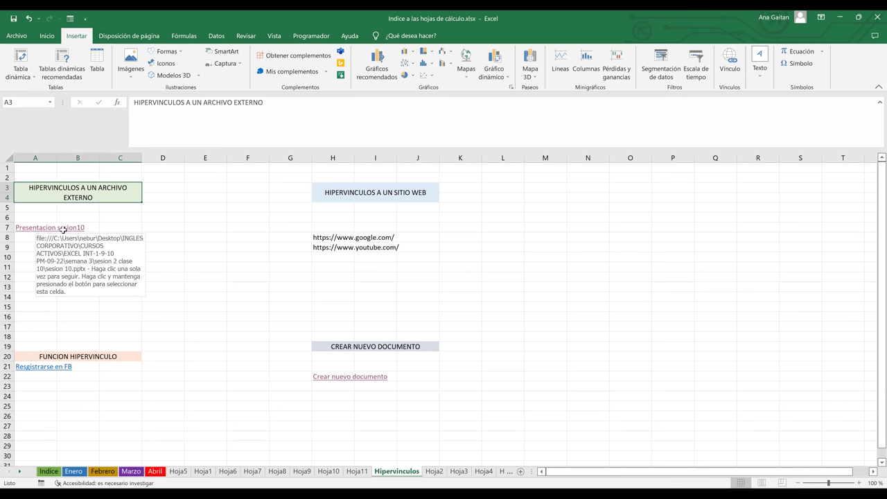
click(43, 229)
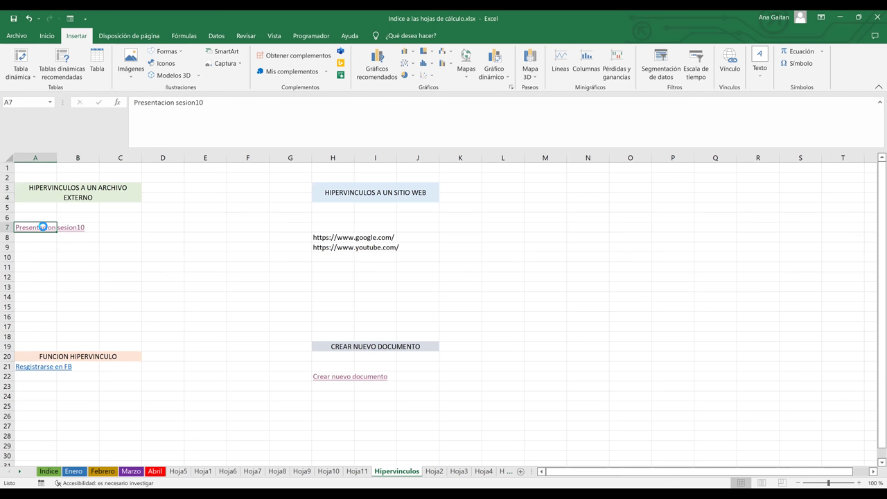
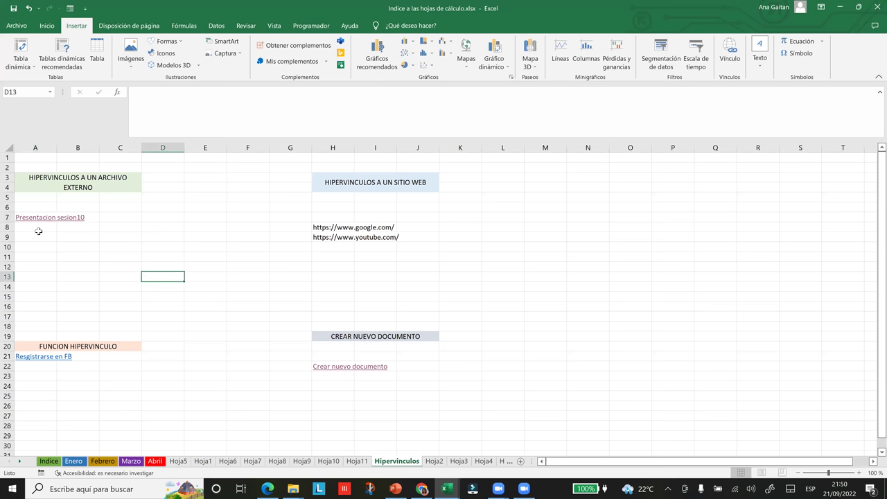
Begin a hyperlink in cell A9 to the existing file sesion 10.pptx in the sesion 2 clase 10 folder.
click(26, 236)
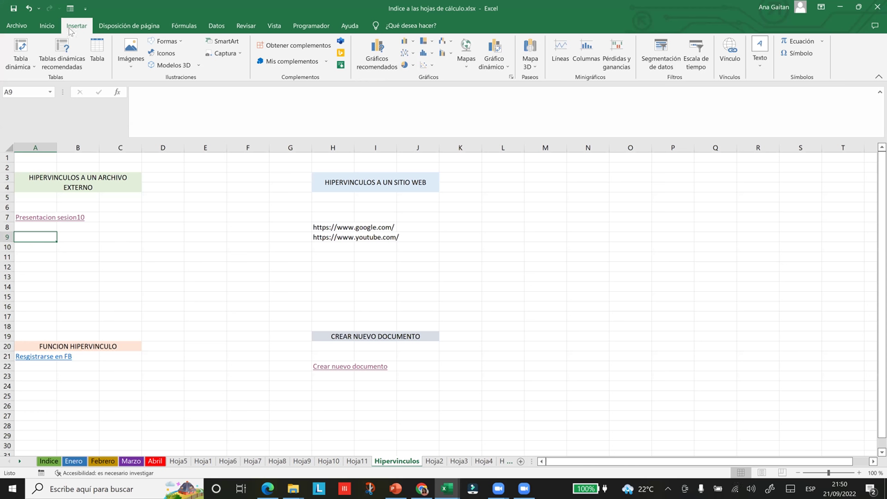
click(733, 53)
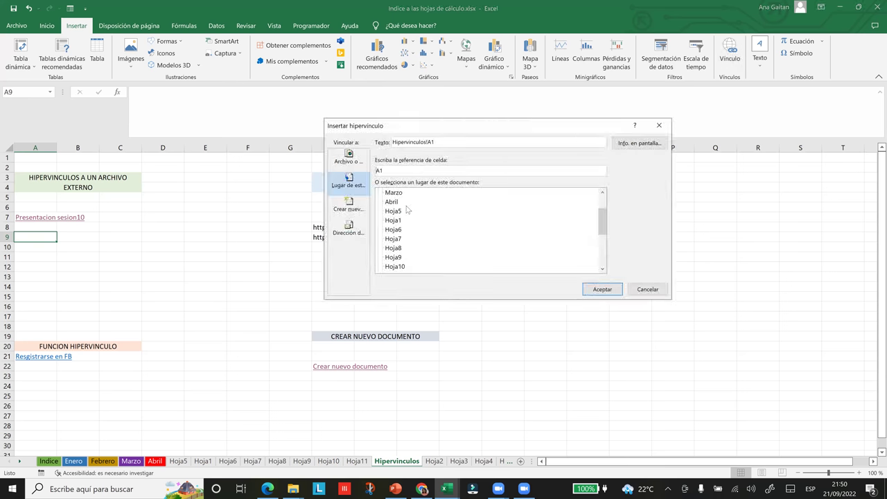
click(357, 166)
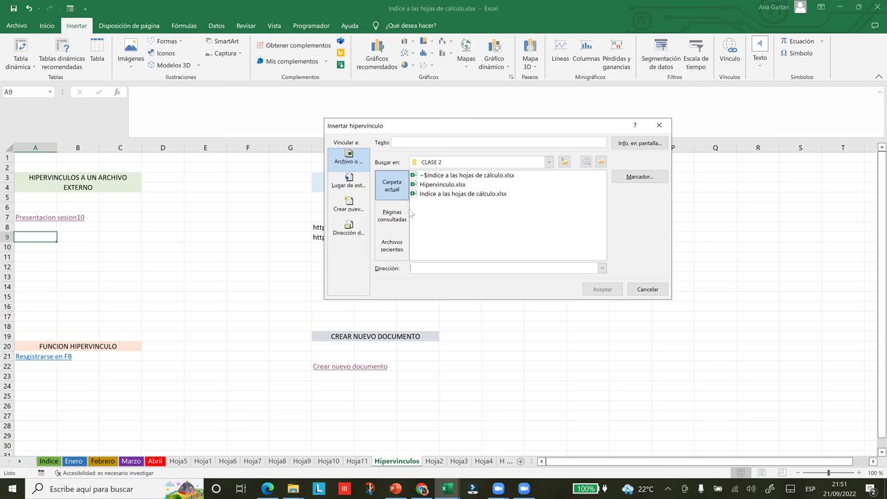
click(495, 165)
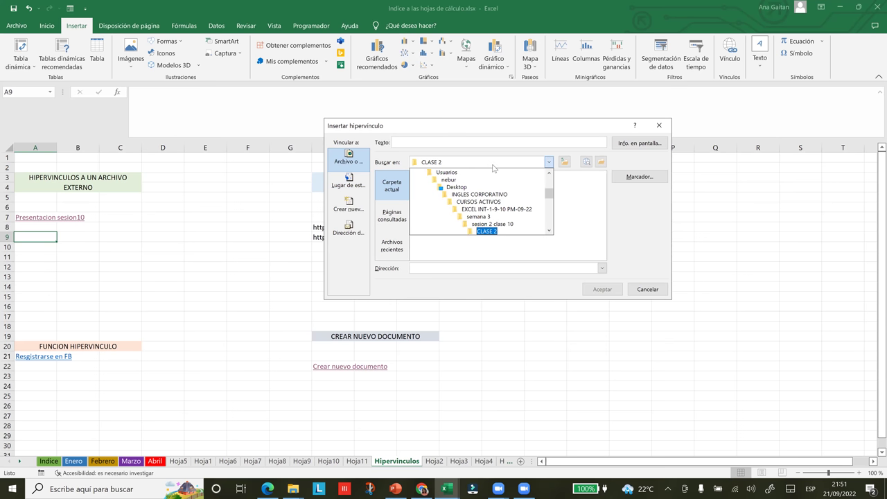
click(496, 232)
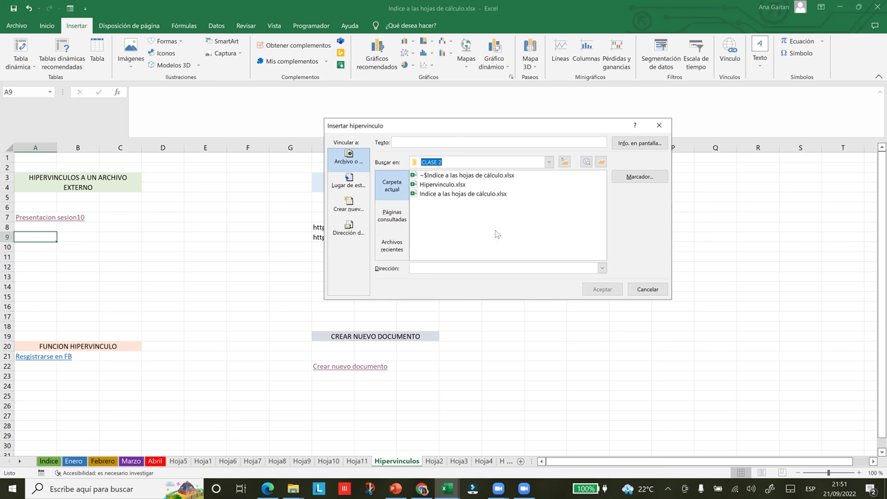
click(564, 163)
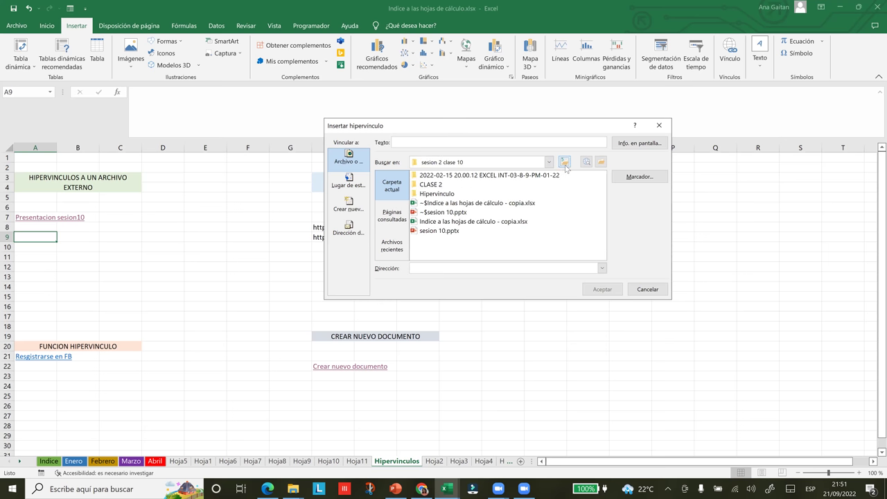
click(424, 231)
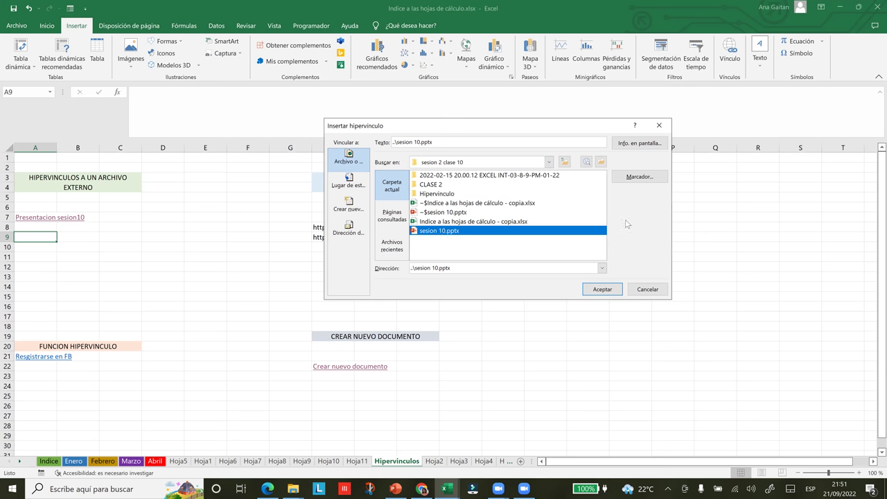
click(468, 164)
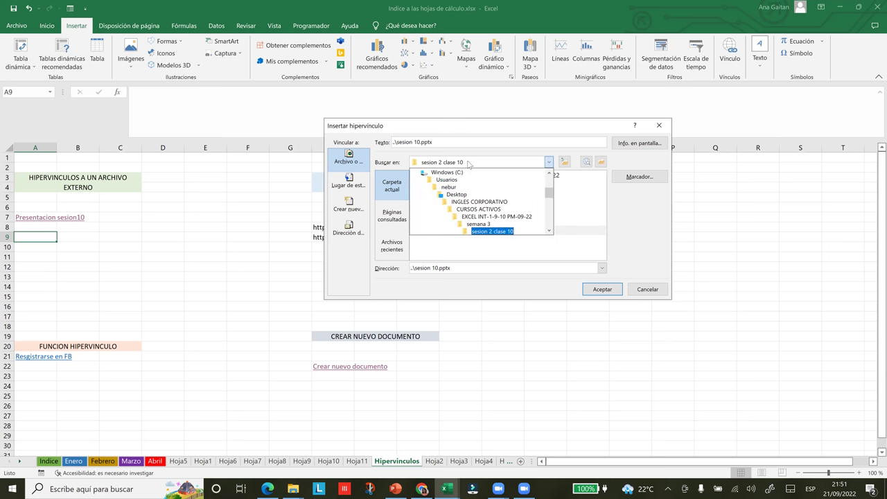
click(500, 233)
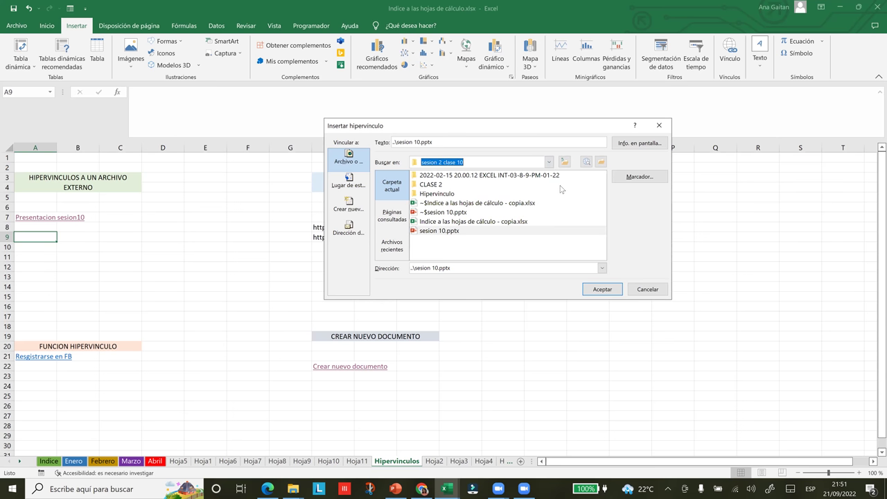
click(450, 231)
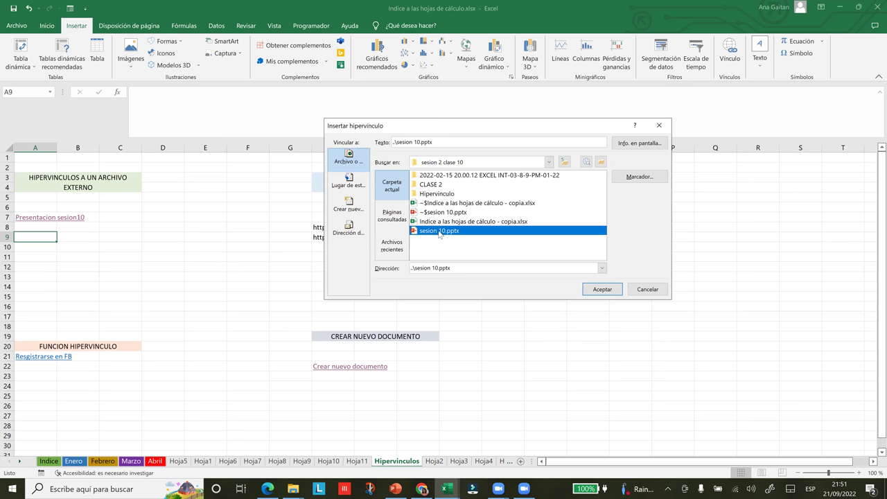
Set the link's display text to "Clase 2 de semana 3 de curso de excel internedio" and insert the hyperlink to sesion 10.pptx.
click(441, 144)
key(BackSpace)
key(BackSpace)
key(BackSpace)
key(BackSpace)
key(BackSpace)
key(BackSpace)
key(BackSpace)
key(BackSpace)
key(BackSpace)
key(BackSpace)
key(BackSpace)
key(BackSpace)
key(BackSpace)
key(BackSpace)
key(BackSpace)
key(BackSpace)
key(BackSpace)
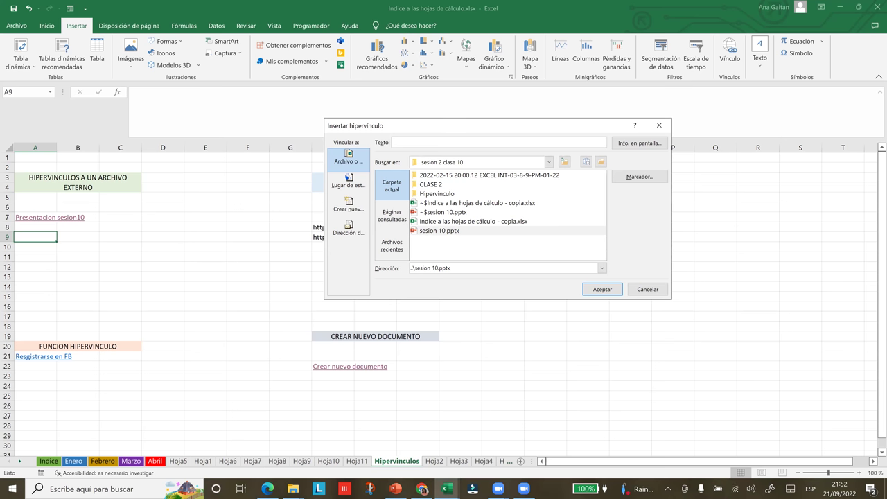
text(H)
key(BackSpace)
text(Clas)
text(e 2 de semana 3 de curso de excel intermedio)
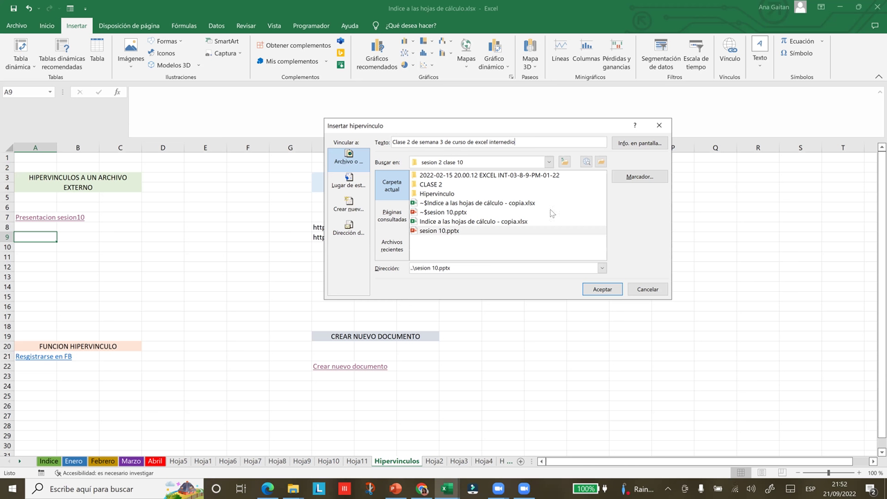
click(430, 234)
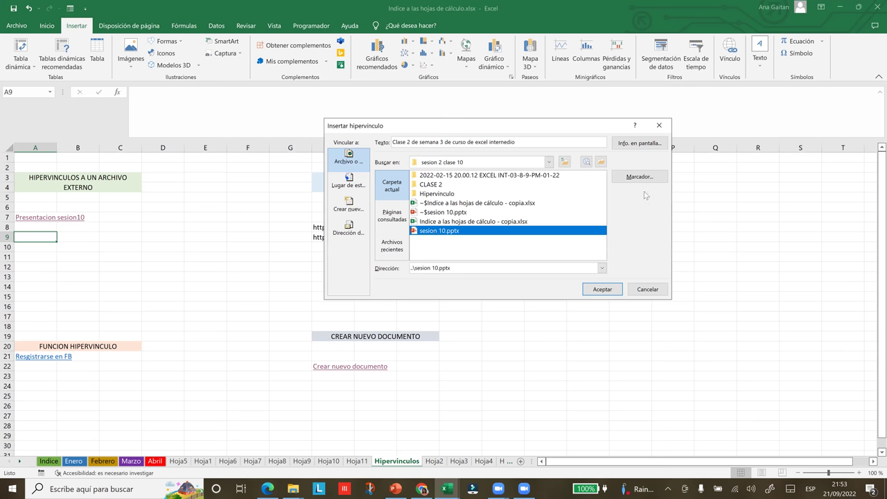
click(607, 293)
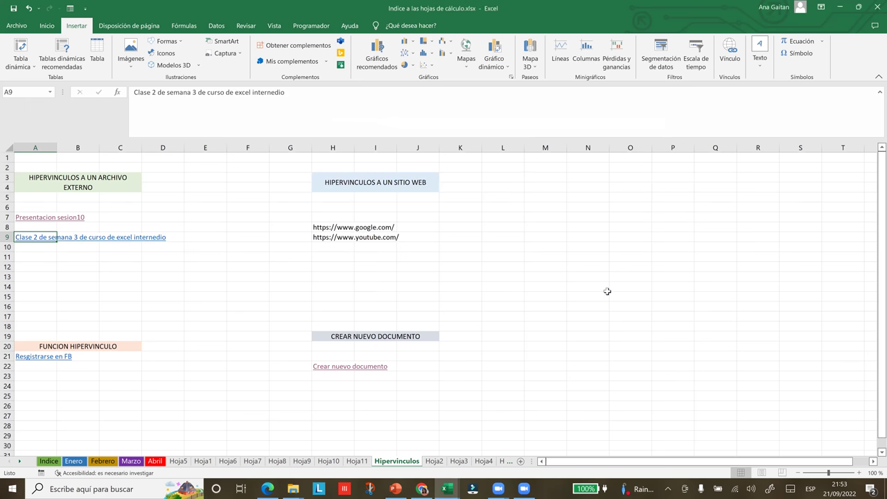
click(115, 266)
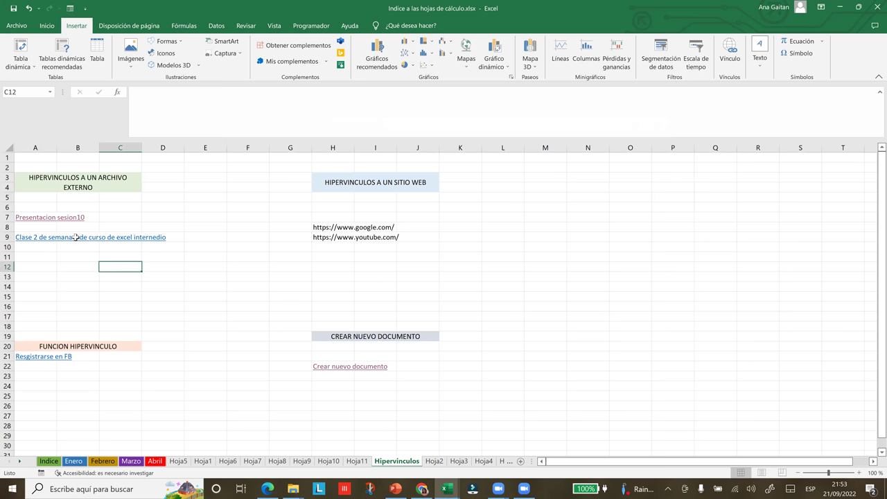
Correct the display text of the A9 link to "Clase 2 de semana 3 de curso de excel intermedio" and test the link.
right_click(28, 243)
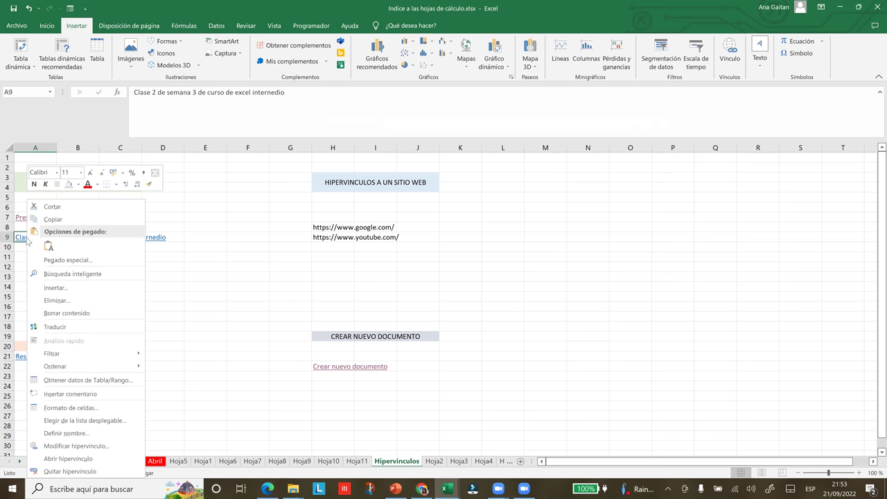
click(61, 446)
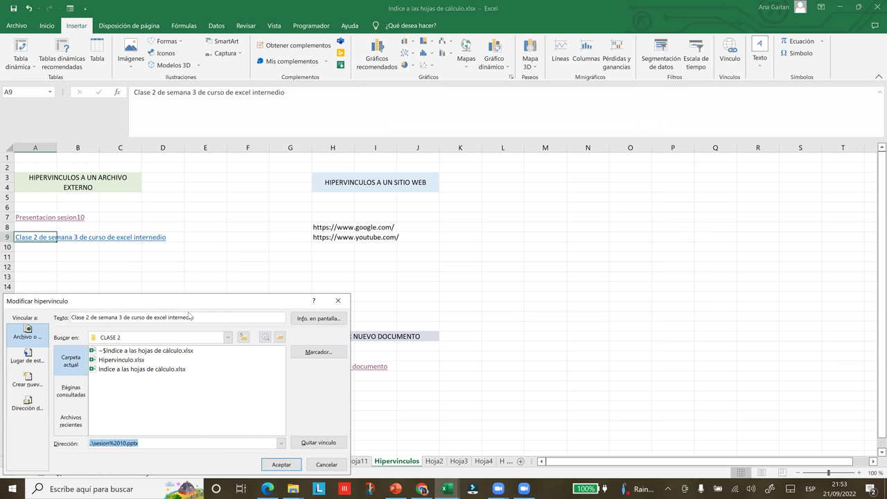
click(184, 316)
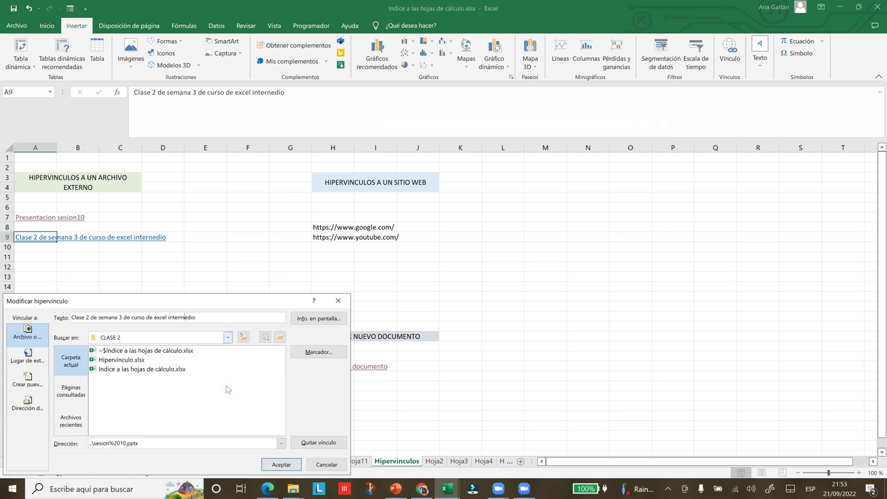
click(280, 465)
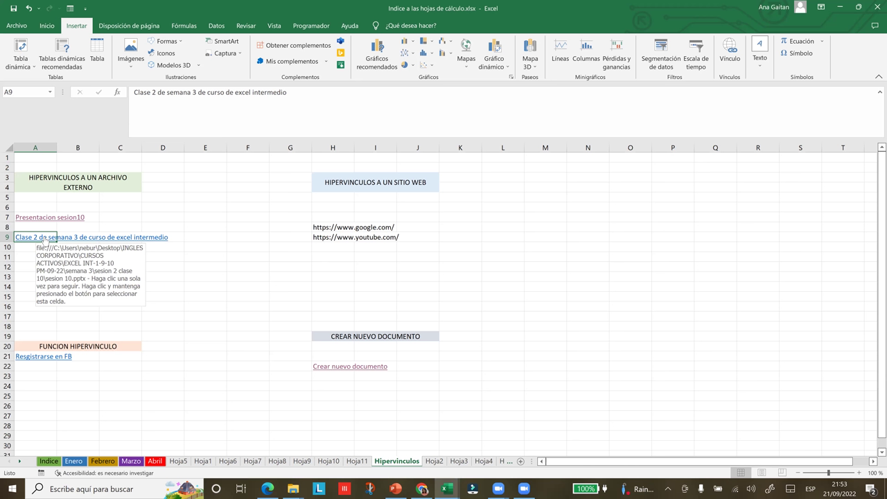
click(45, 240)
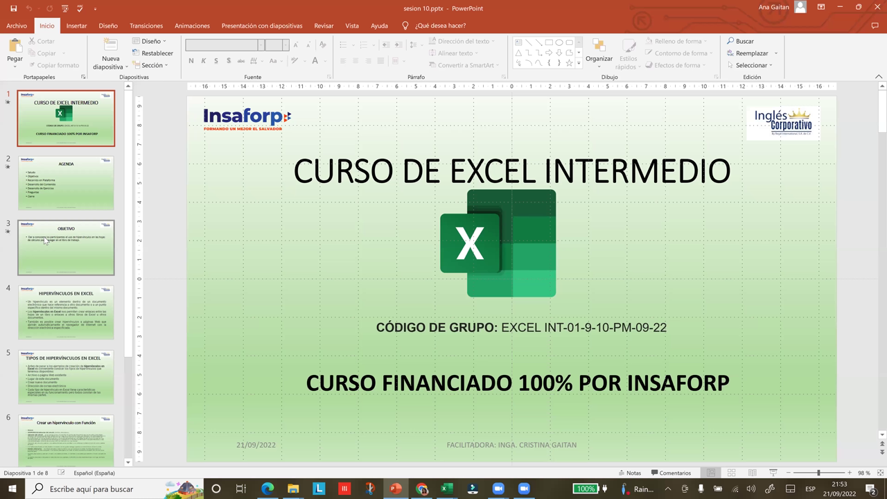
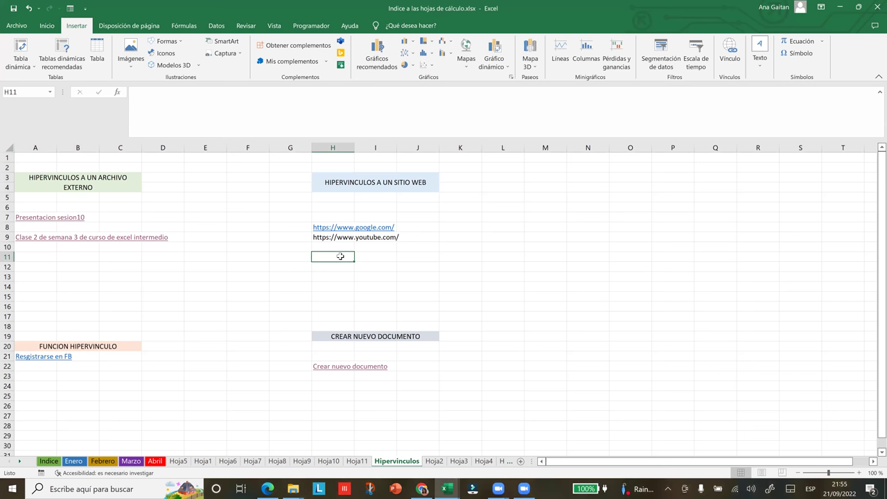
Enter the text "Haga clic aquí para buscar el tema indicado" in cell H11.
text(Haga clic aquí para buscar)
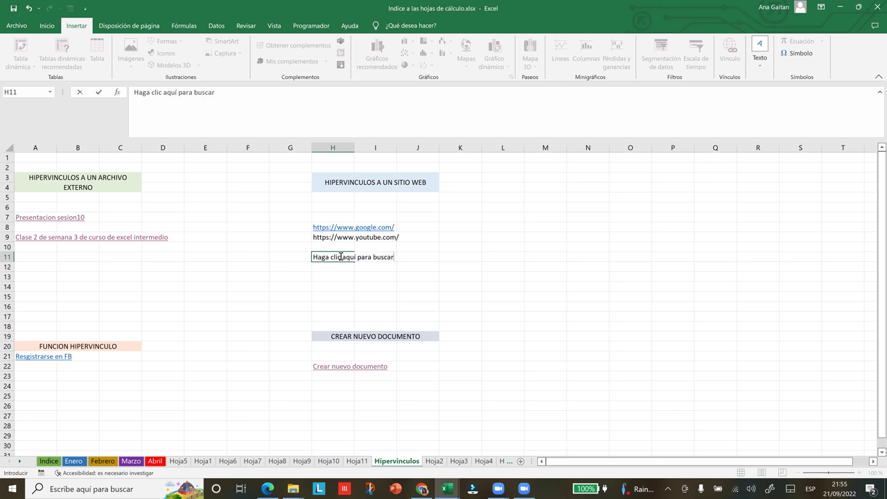
text( el tema indicado)
click(398, 275)
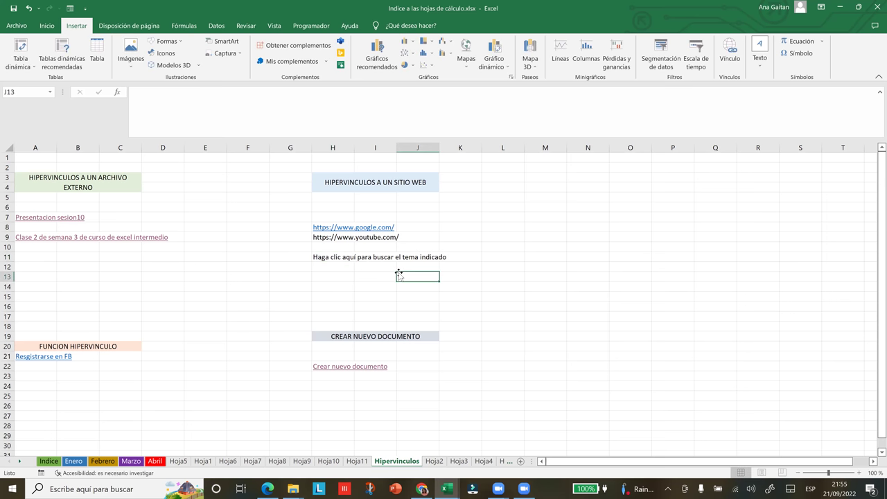
Merge and center the "Haga clic aquí para buscar el tema indicado" text across cells H11 to K11.
click(344, 258)
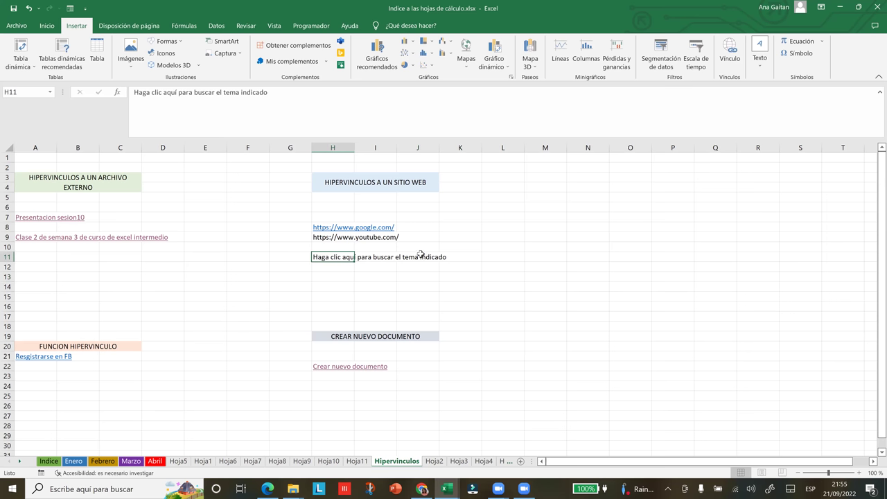
shift+click(420, 255)
shift+click(449, 252)
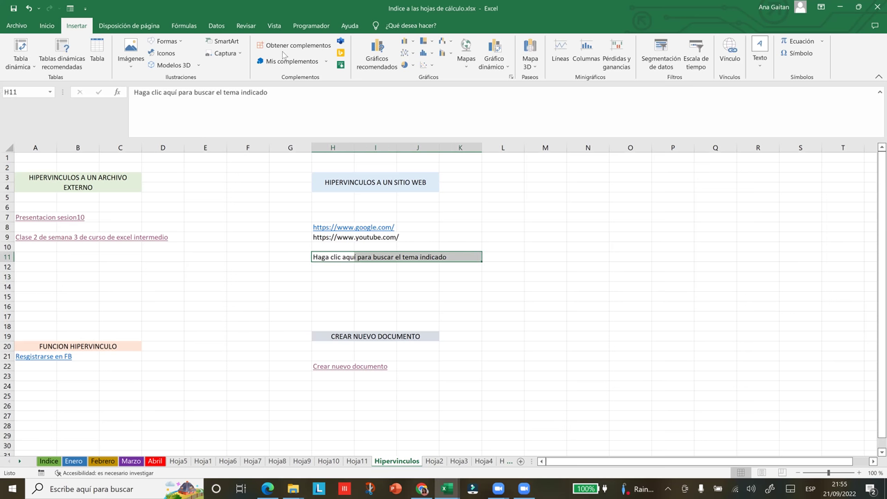
click(46, 25)
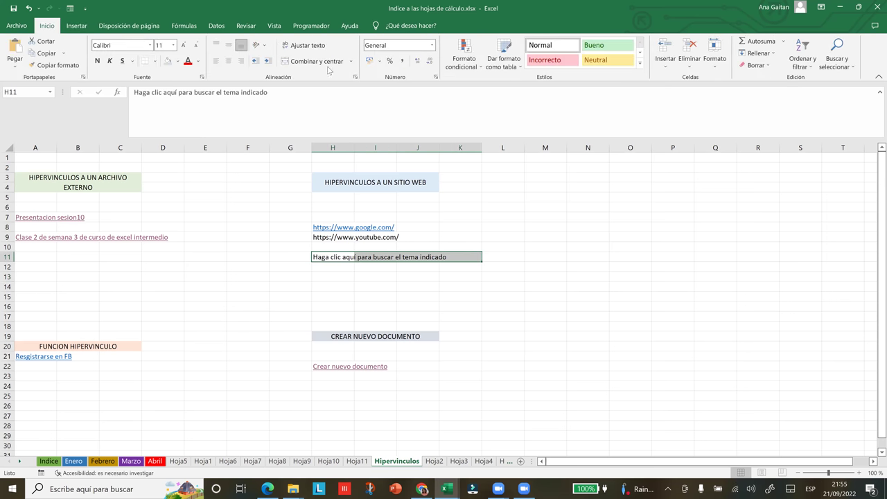
click(327, 62)
click(485, 229)
click(454, 290)
click(403, 257)
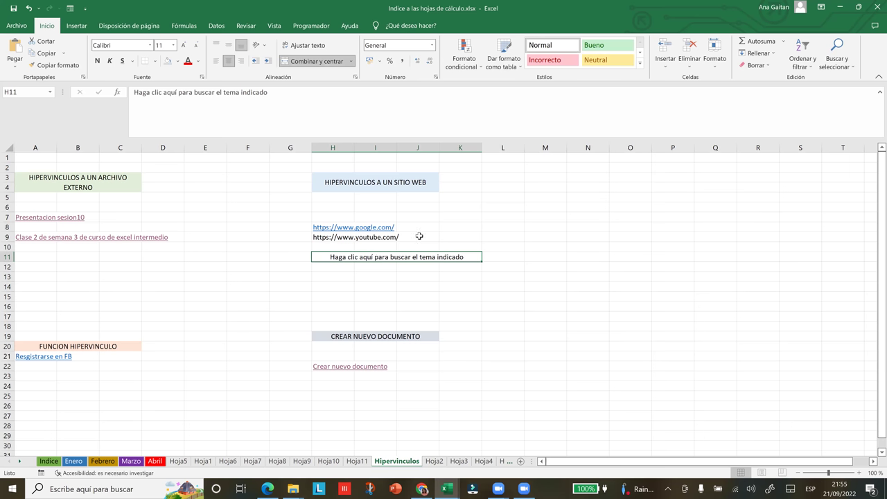
right_click(443, 255)
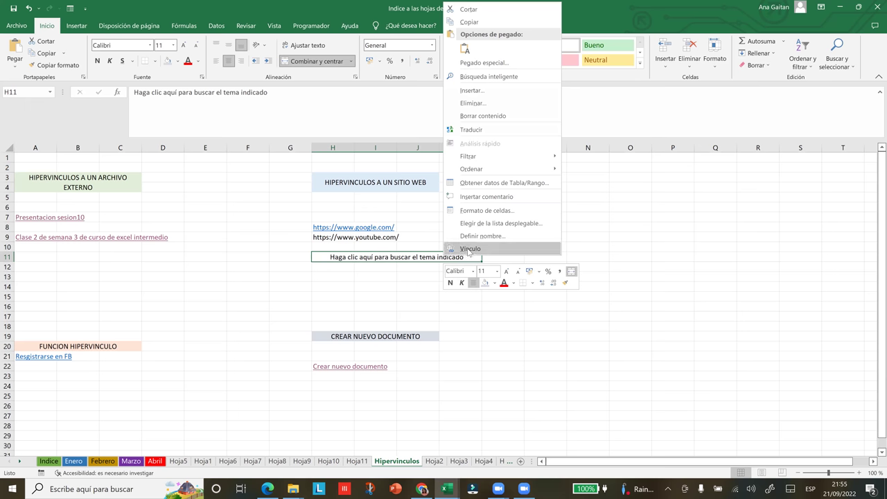
click(468, 250)
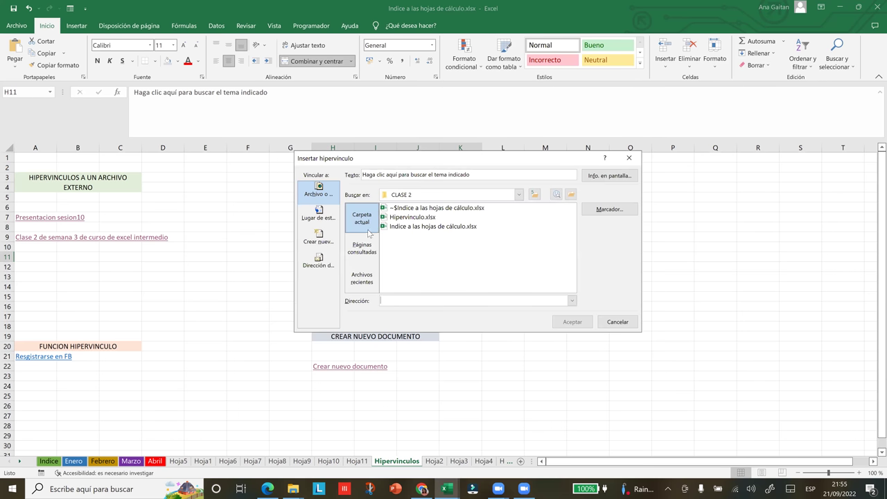
click(327, 199)
text(https://www.google.com/)
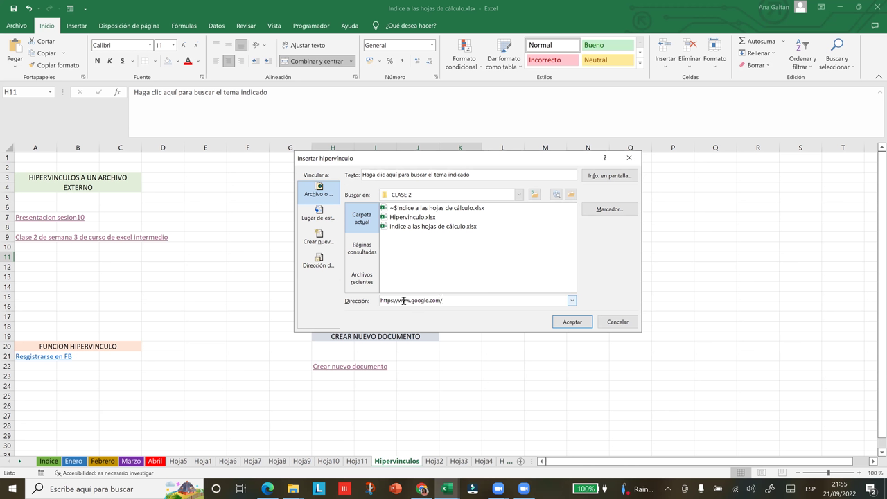
Examine the browsed pages, recent files, current folder and places in this document offered as hyperlink targets.
click(363, 252)
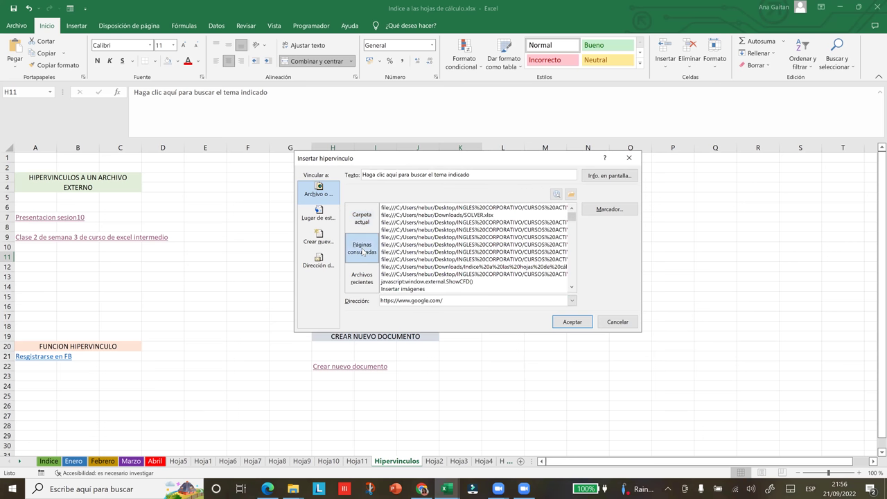
click(361, 281)
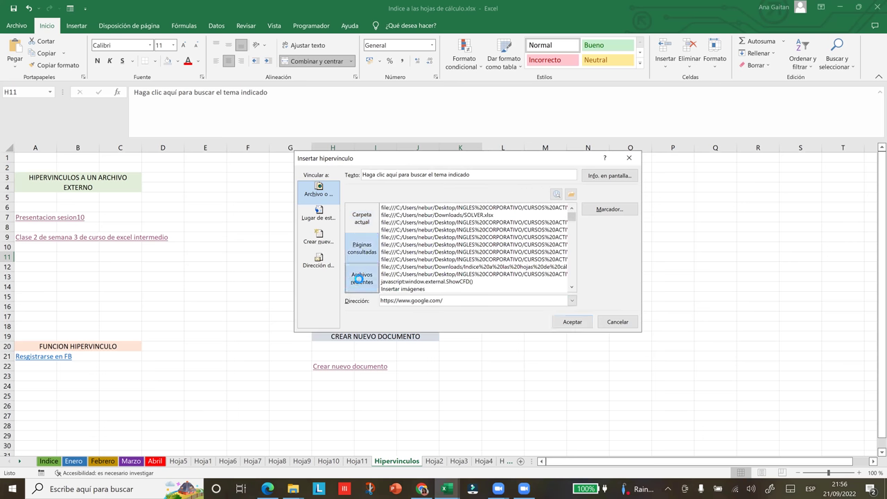
click(325, 216)
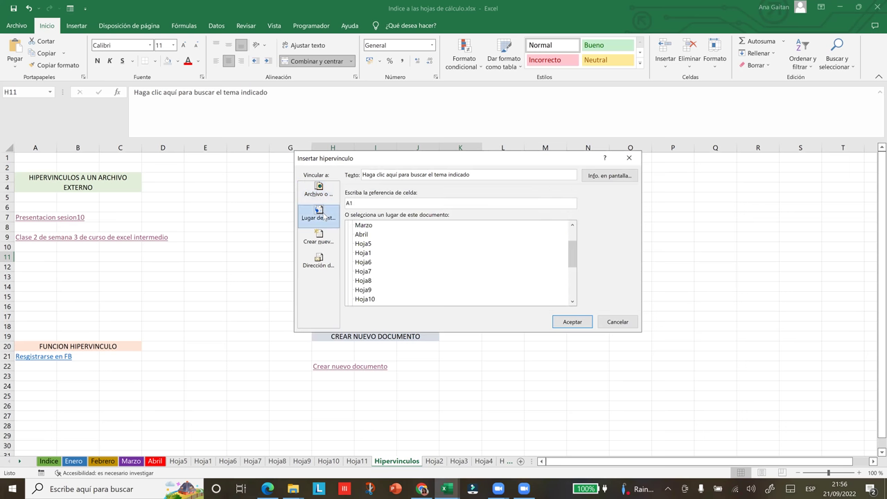
click(312, 196)
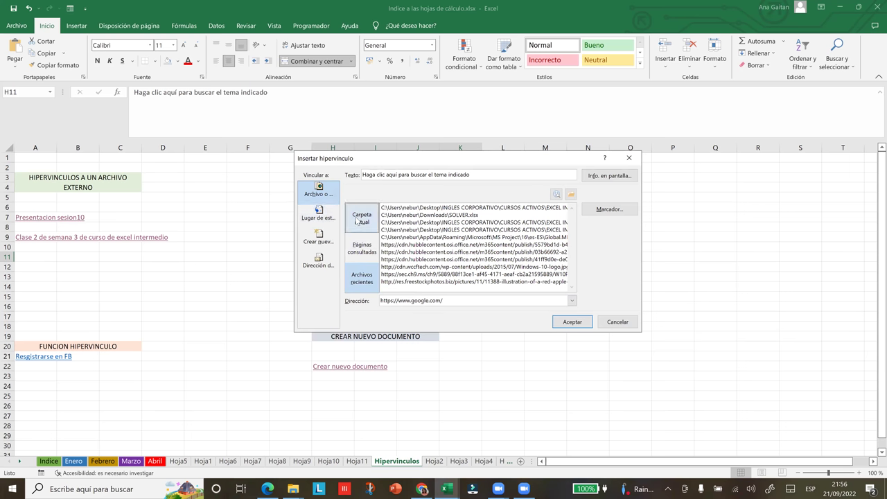
click(358, 221)
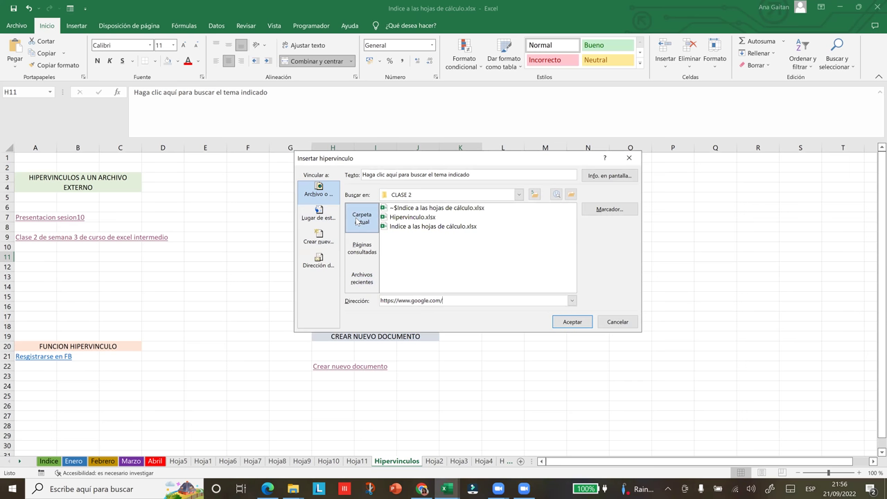
click(359, 259)
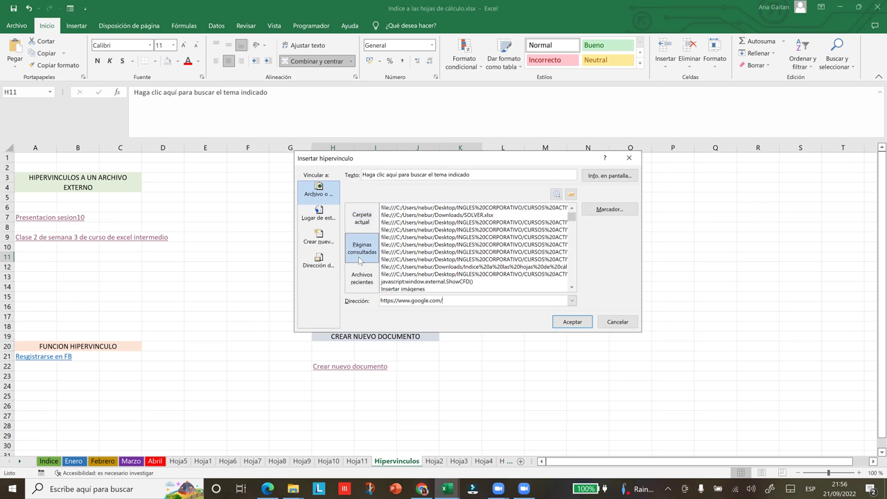
click(361, 278)
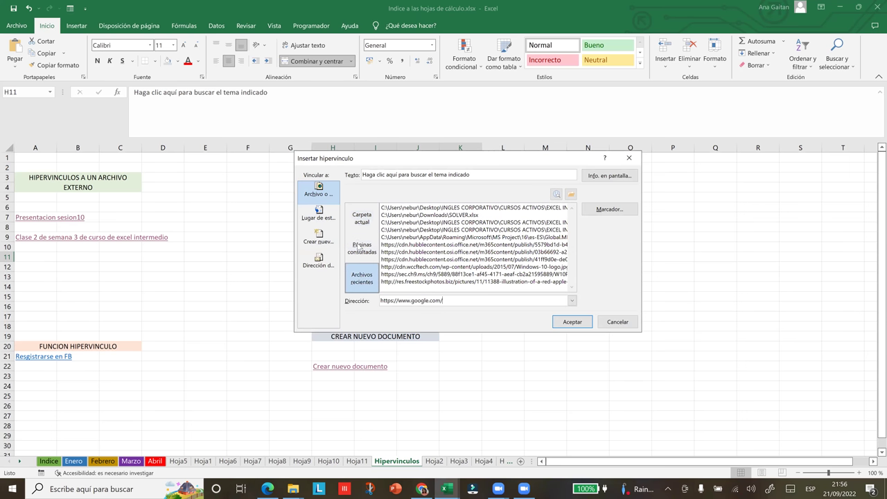
click(357, 229)
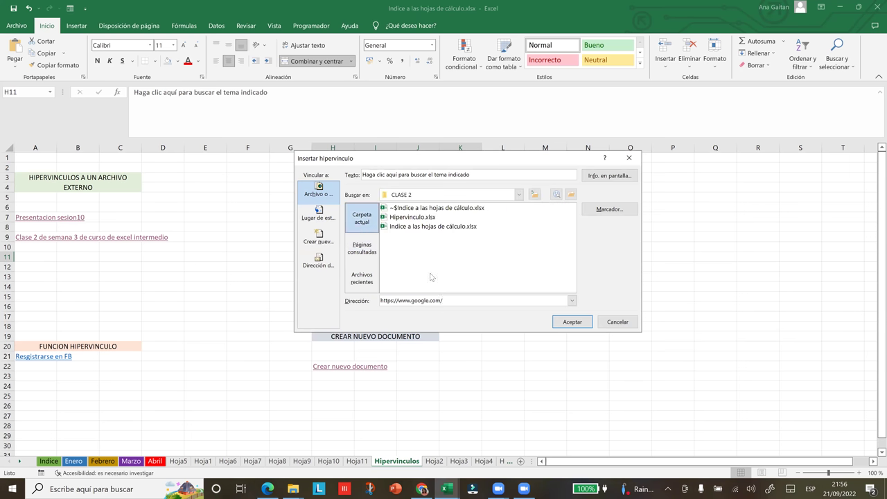
click(556, 194)
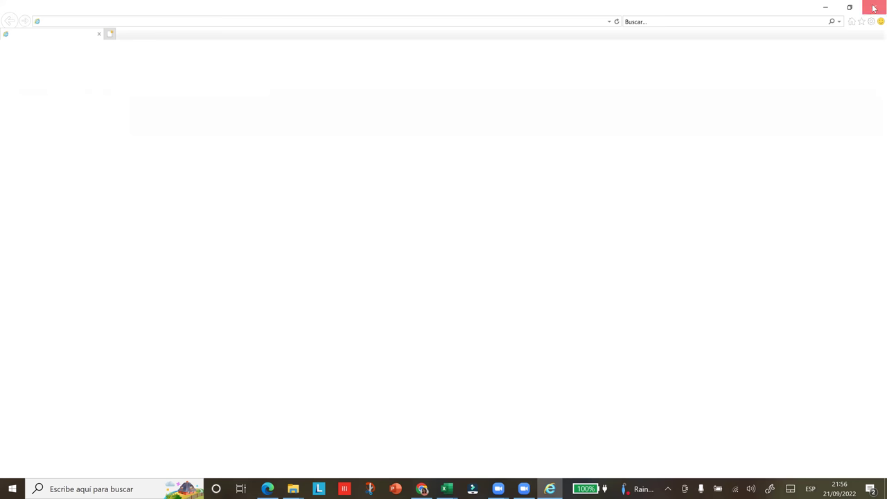
click(874, 7)
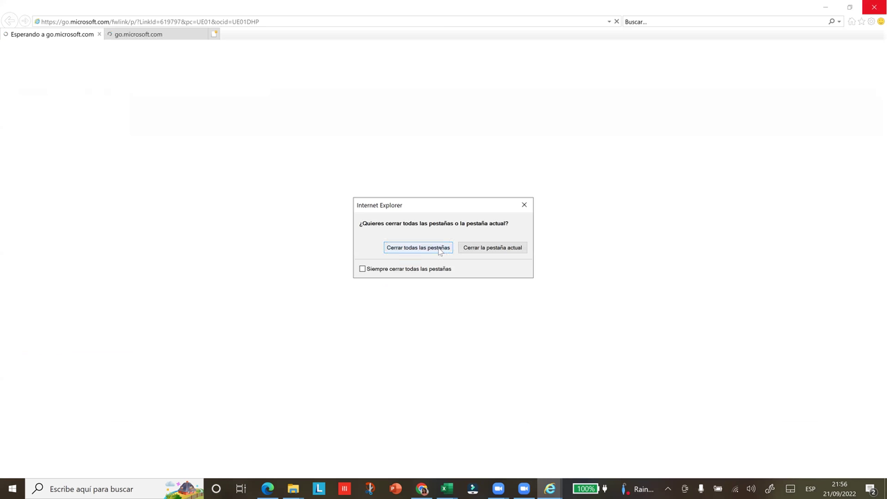
click(417, 247)
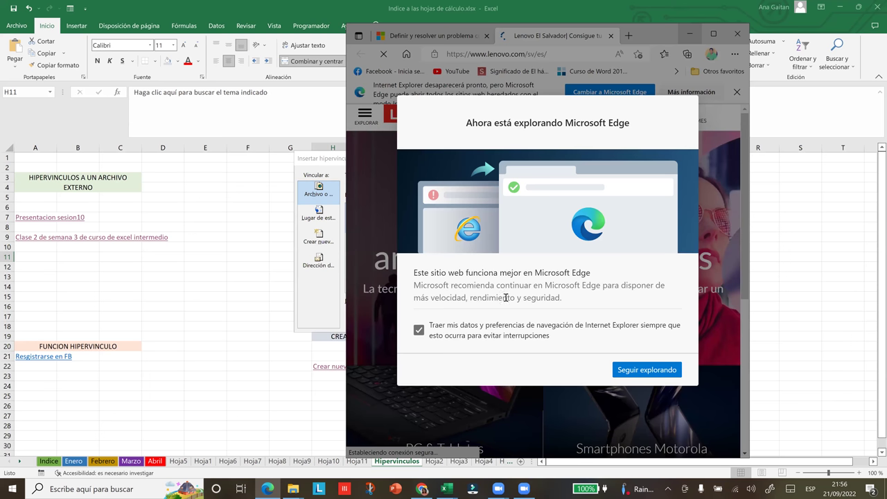
key(alt+Tab)
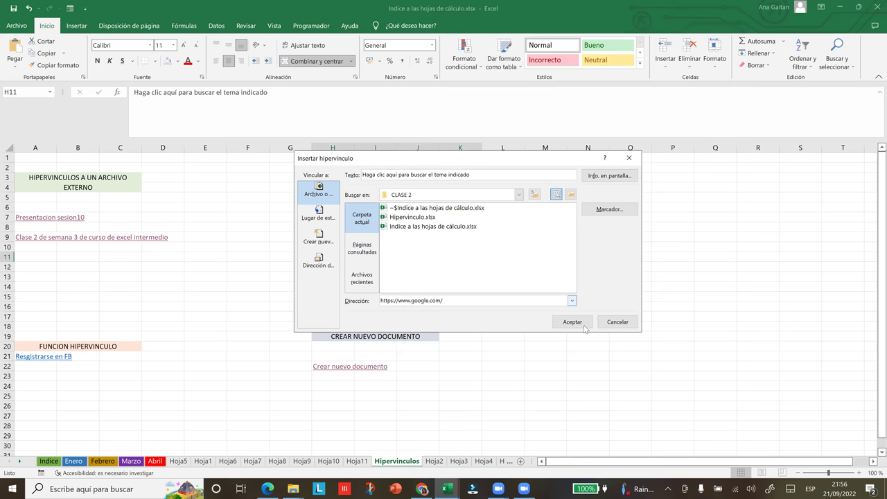
click(585, 323)
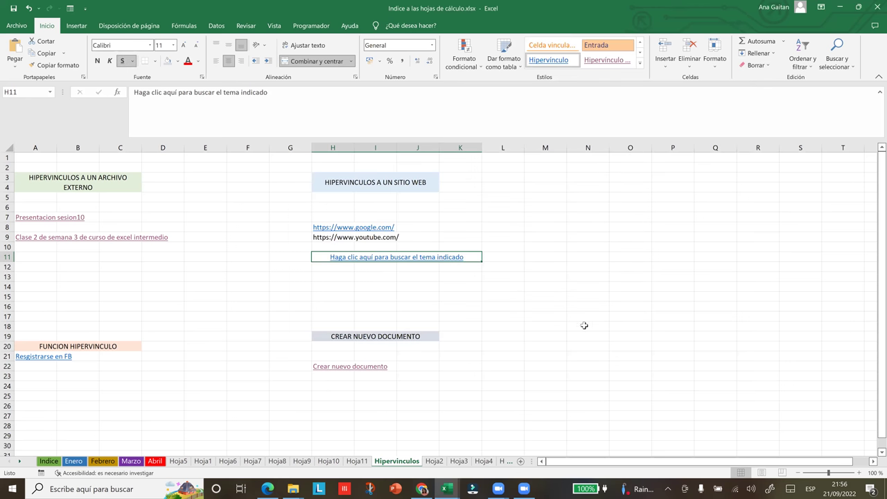
click(342, 257)
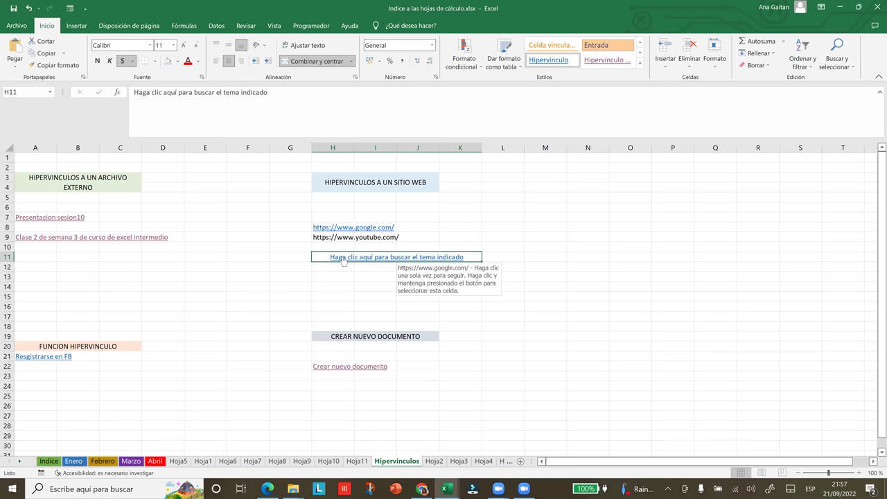
Open the H11 hyperlink for editing and review its browsed pages, recent files and other link target types.
right_click(344, 260)
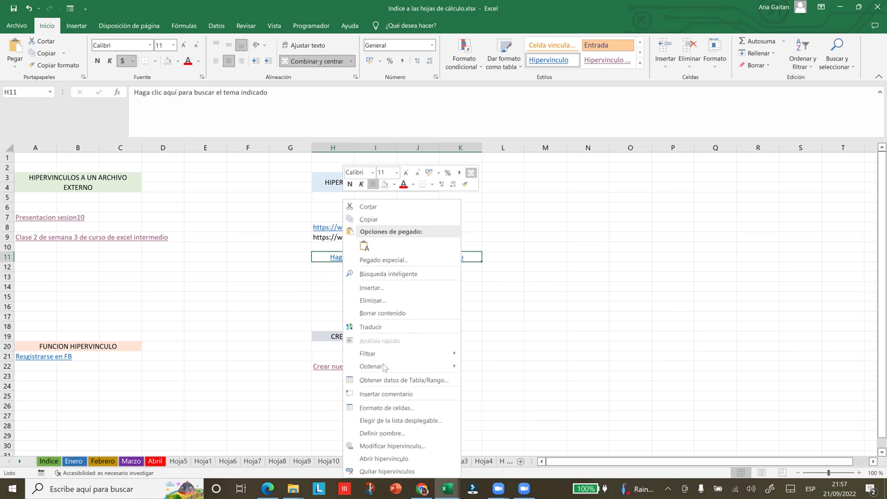
click(399, 446)
key(ctrl+c)
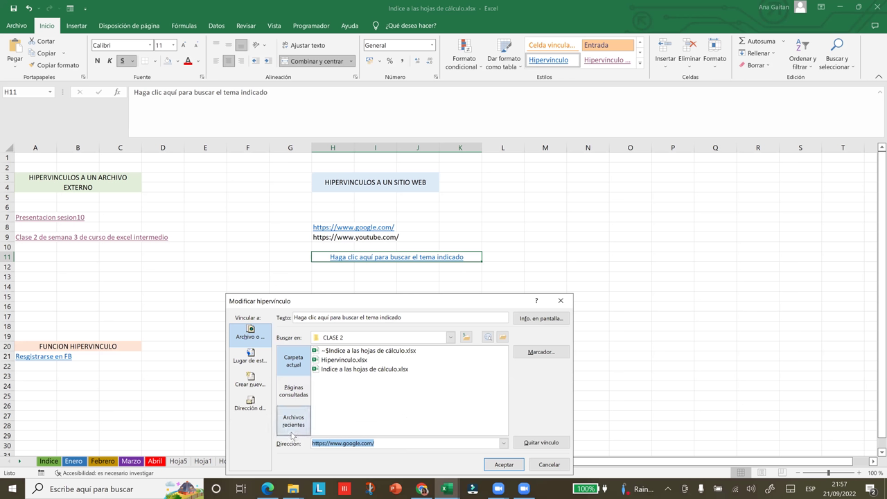
click(292, 402)
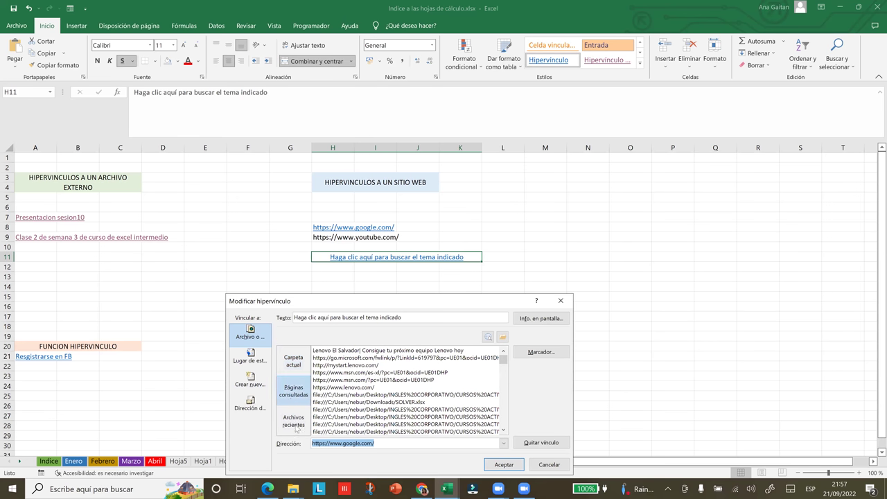
click(294, 428)
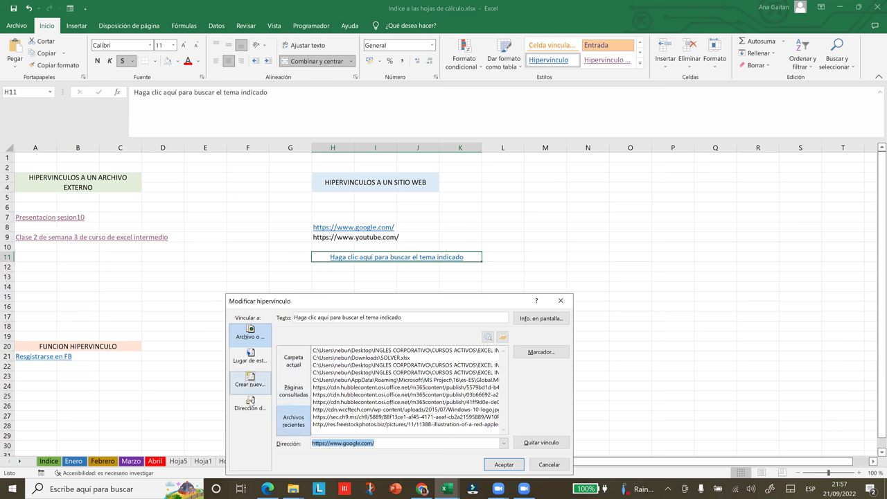
click(252, 405)
click(250, 356)
click(248, 334)
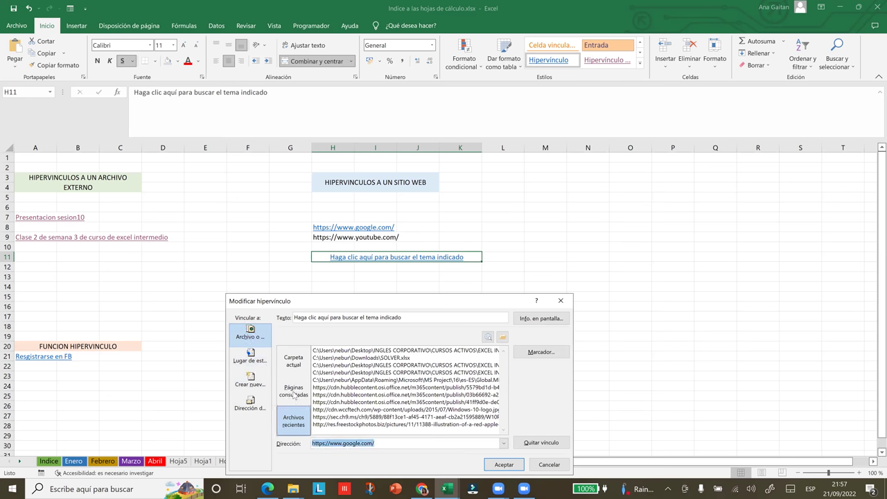
click(506, 466)
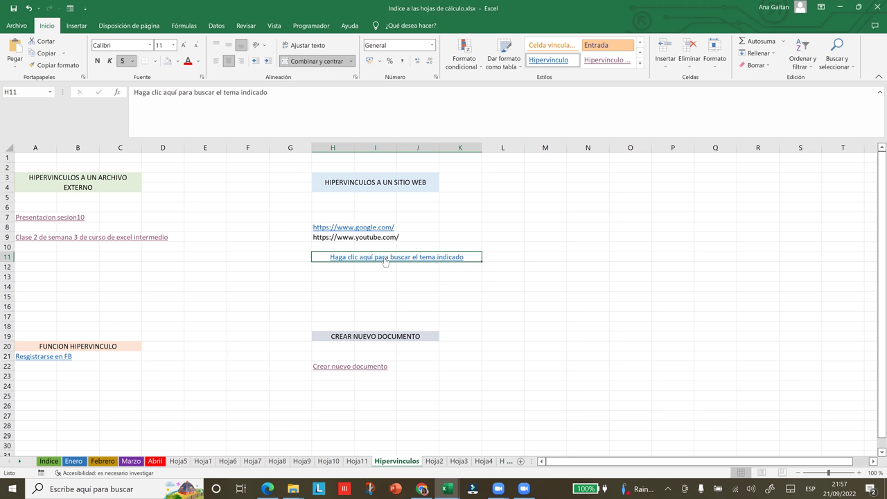
click(359, 286)
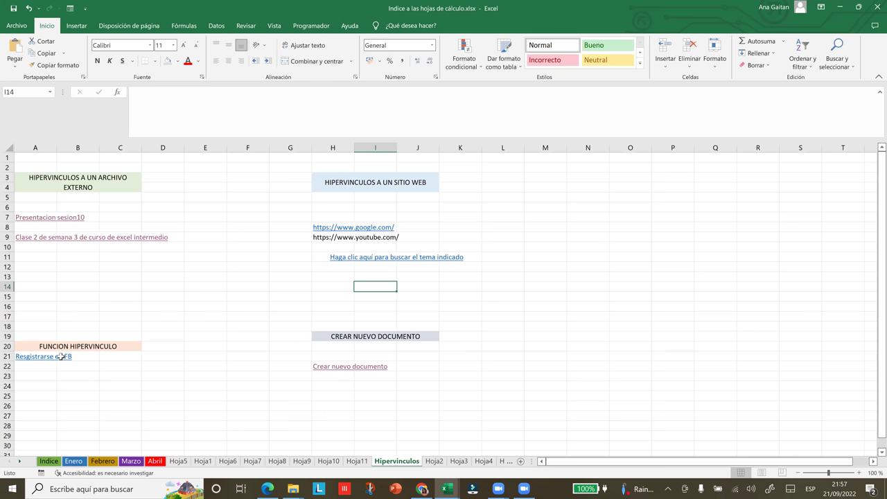
click(31, 378)
click(343, 284)
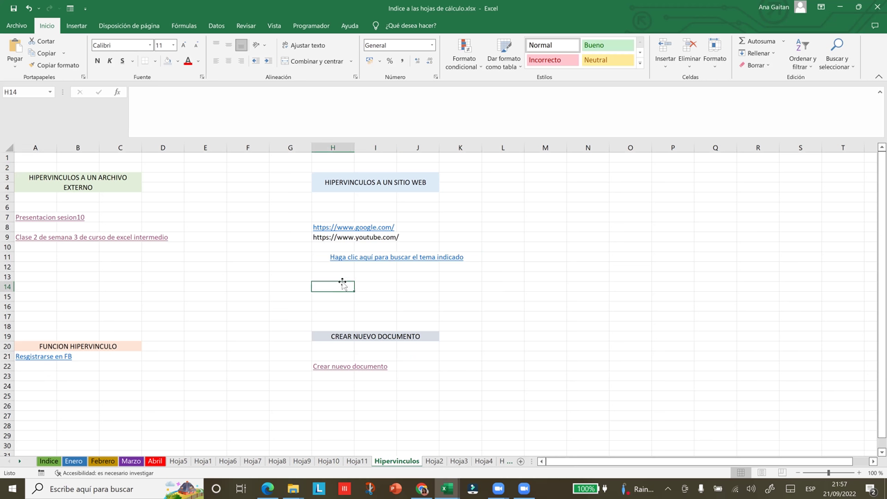
click(30, 377)
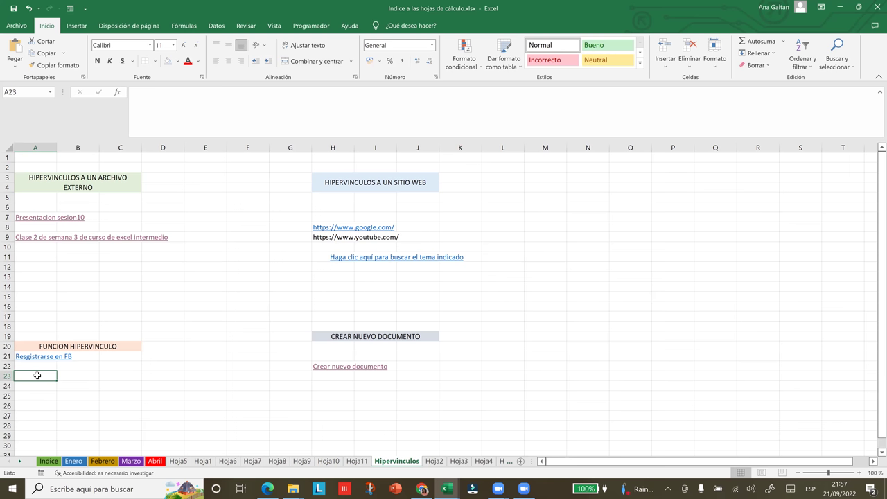
text(=)
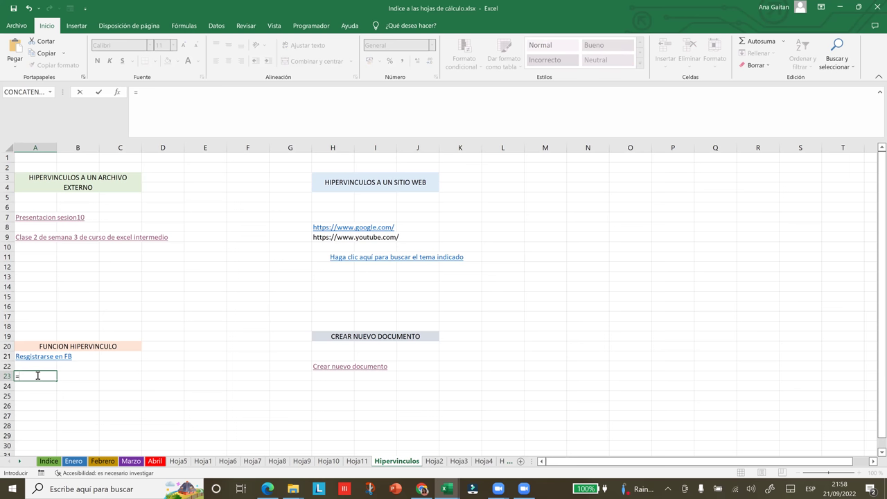
text(hiper)
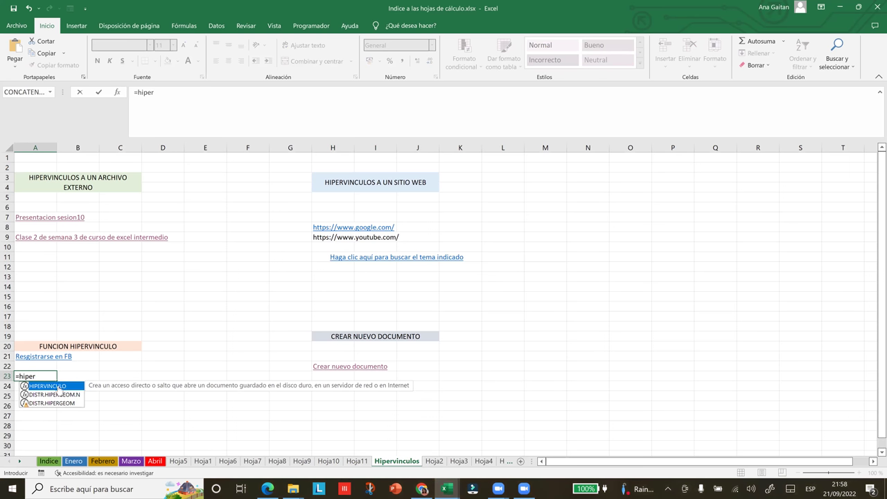
double_click(59, 386)
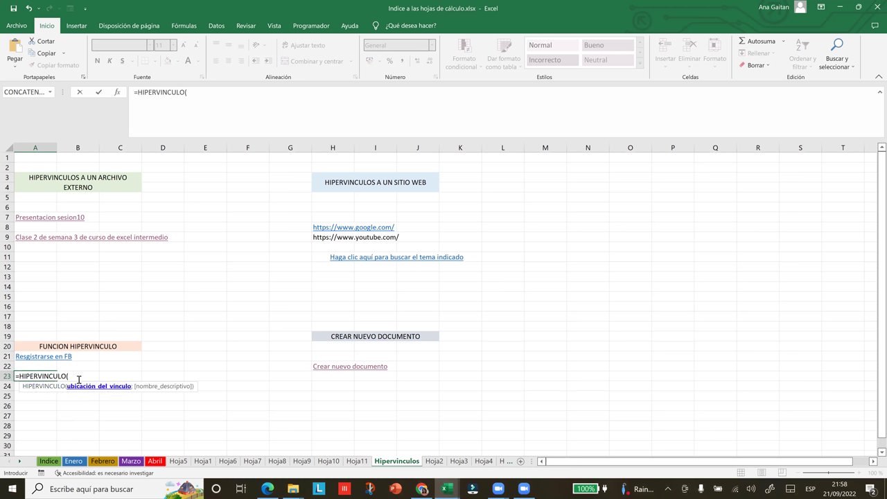
text(")
key(ctrl+v)
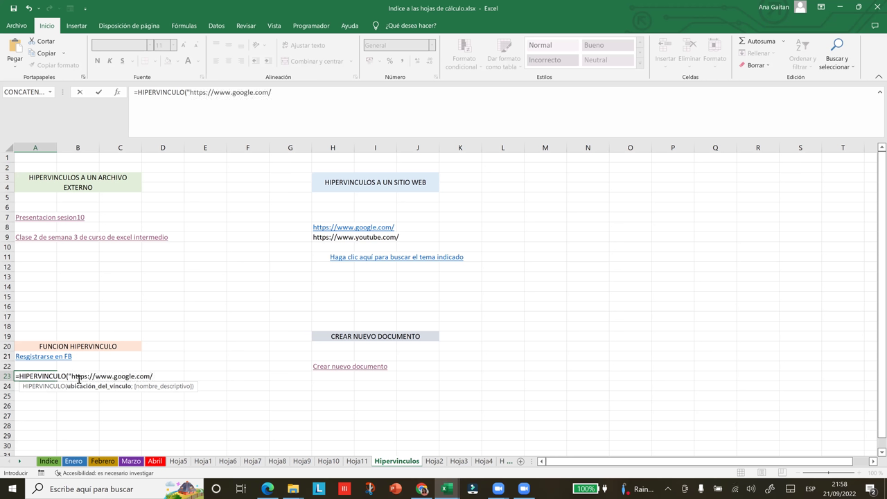
text(")
text(;)
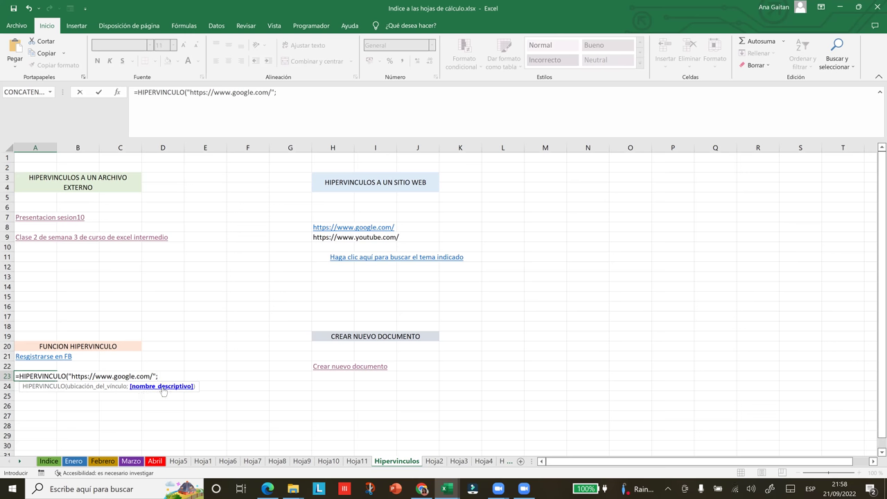
Complete the A23 formula with the descriptive name "Haga clic aquí para buscar el tema indicado".
text("H)
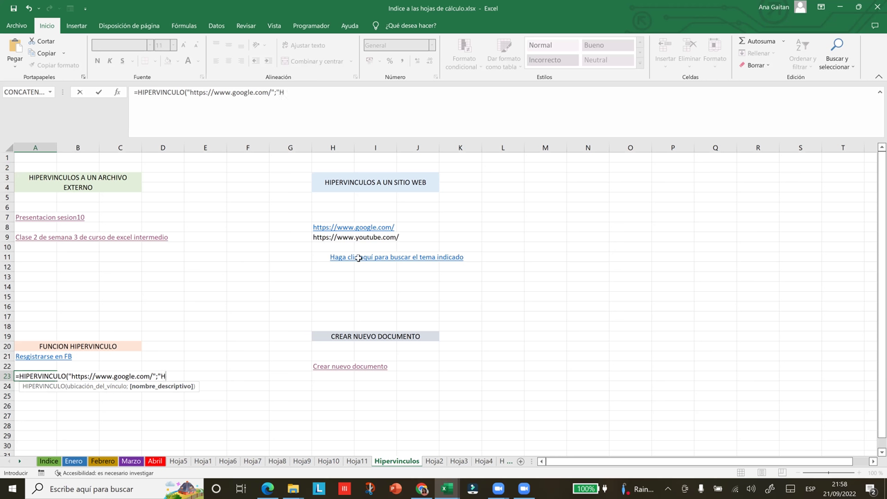
text(aga c)
text(lic)
text( aqu)
text(i para b)
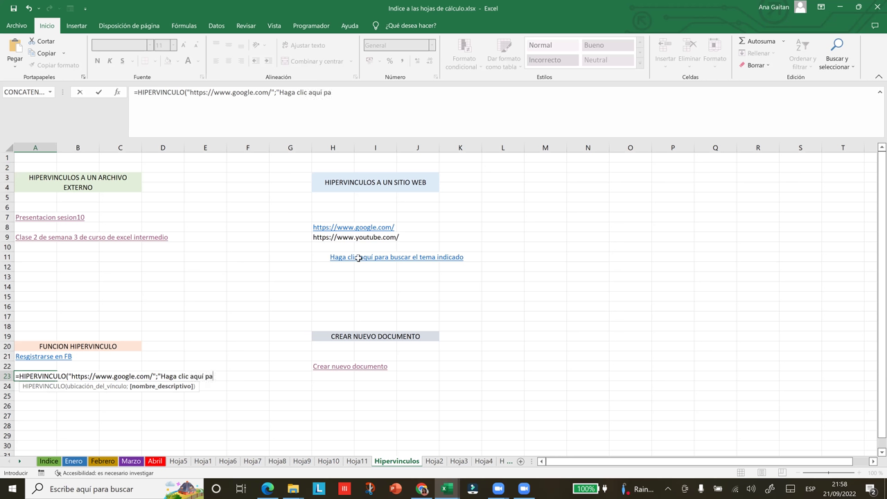
text(uscar el tema)
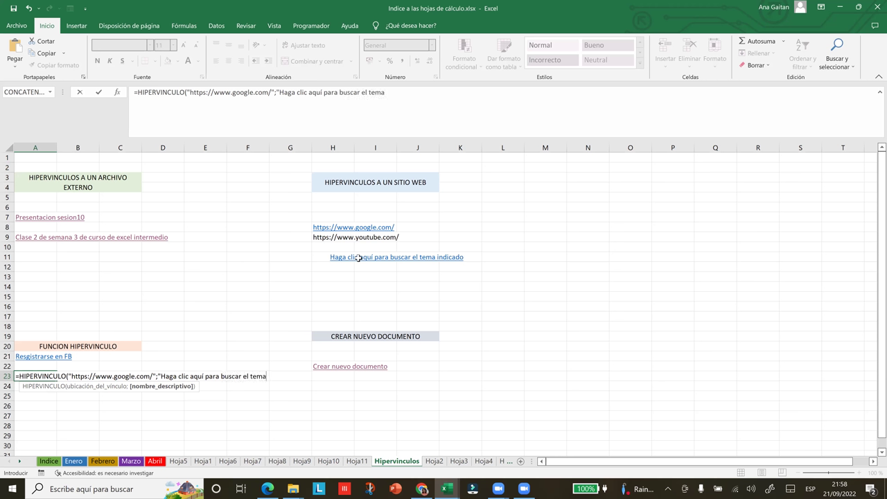
text( indicado"))
key(Return)
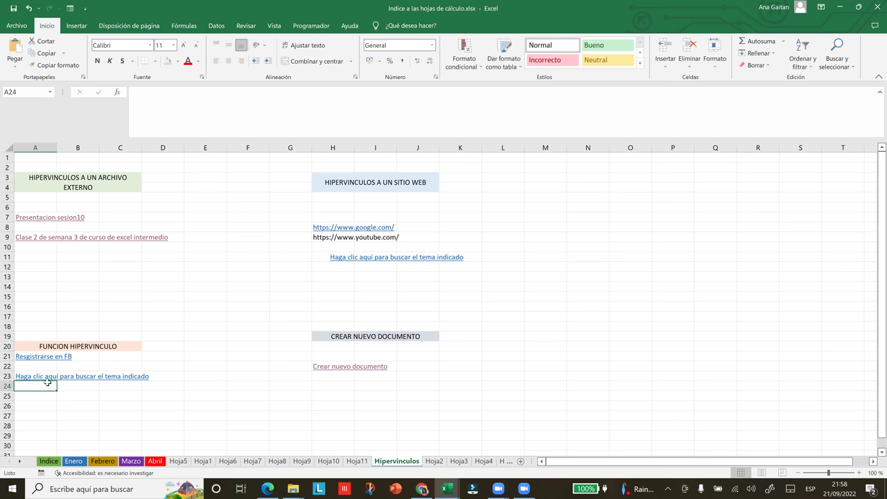
Test the formula links in A23 and A21 by following them to Google and Facebook.
key(Right)
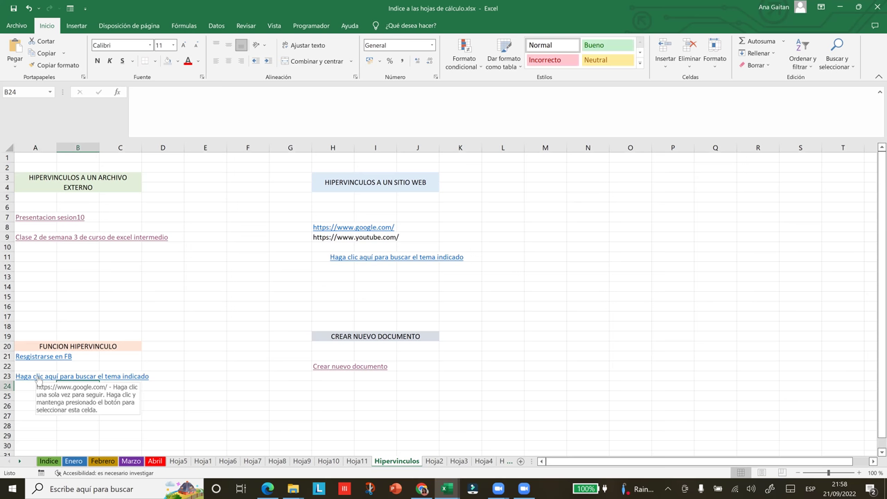
click(38, 378)
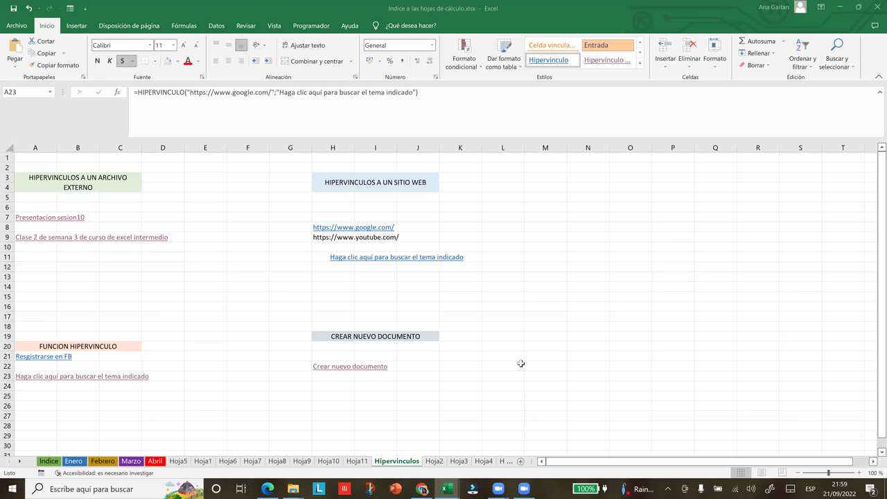
click(95, 366)
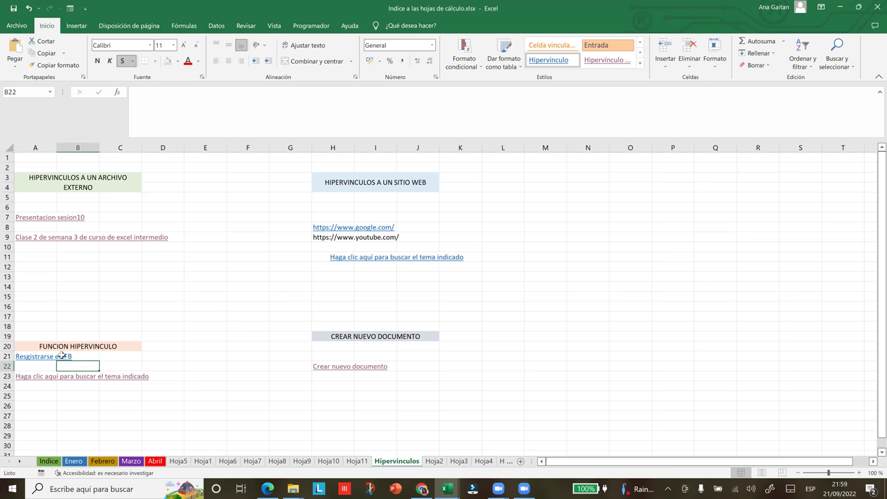
click(52, 361)
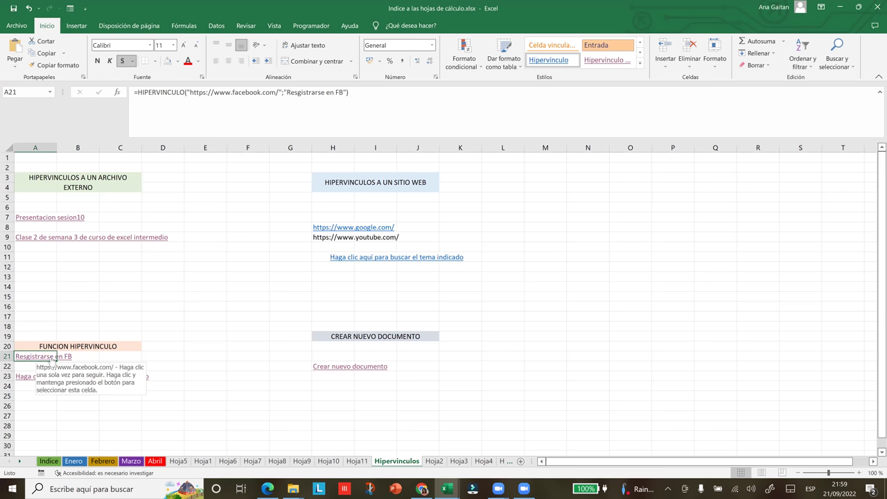
click(104, 317)
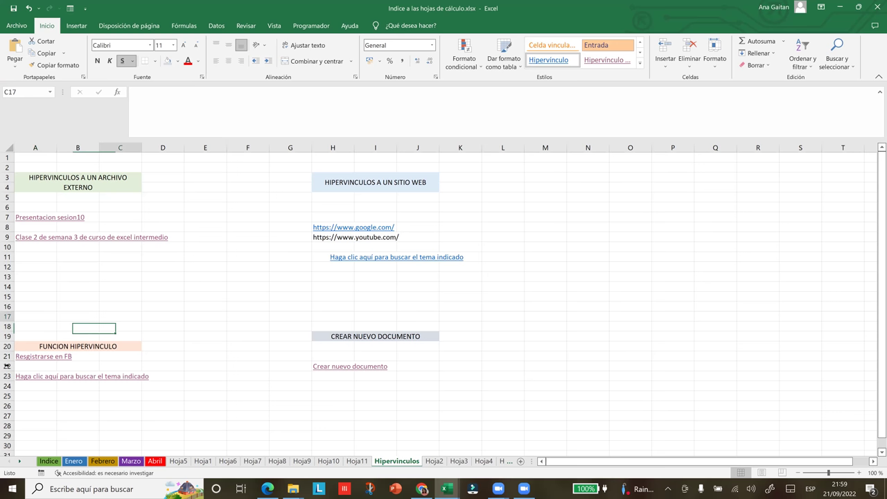
click(28, 359)
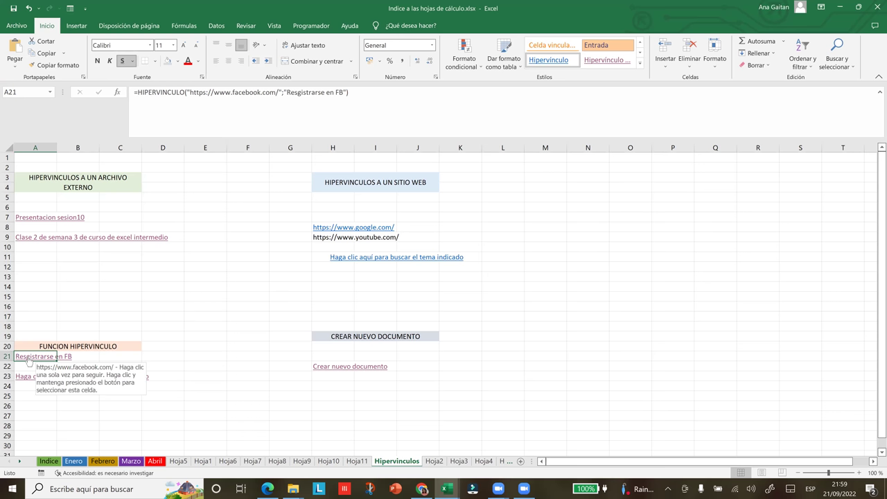
Save the workbook and close the other open Excel window.
click(14, 10)
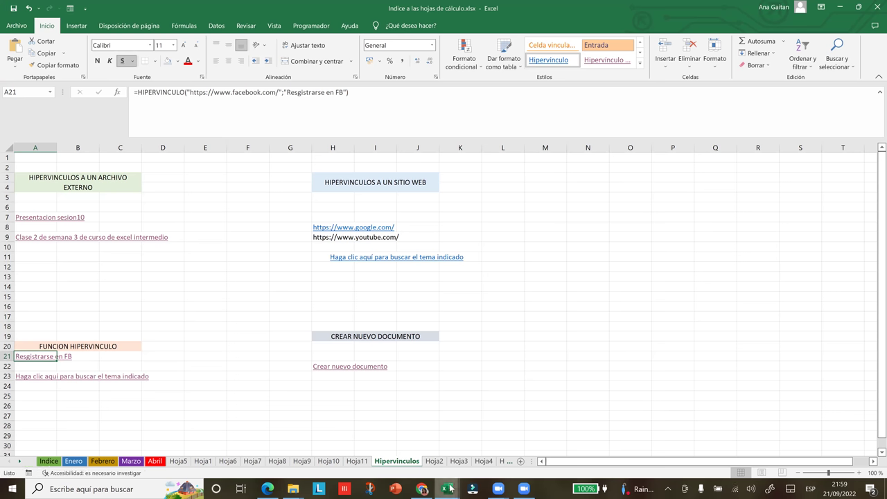
mouse_move(451, 489)
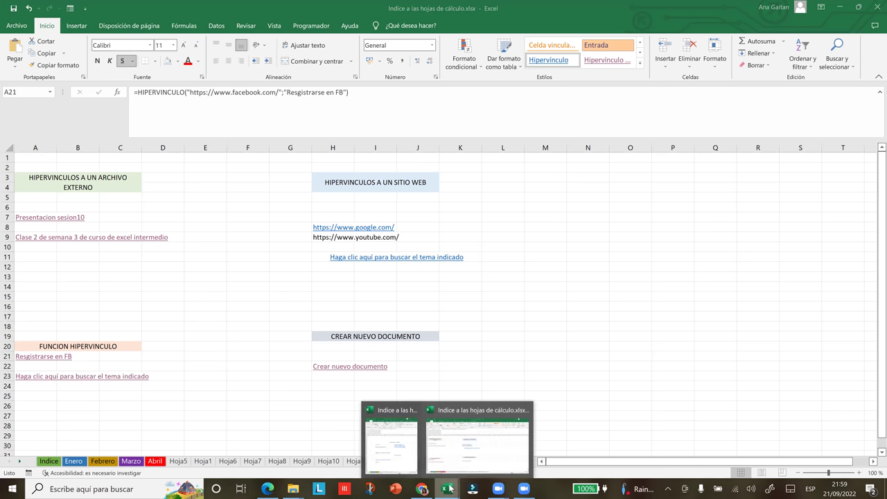
click(414, 411)
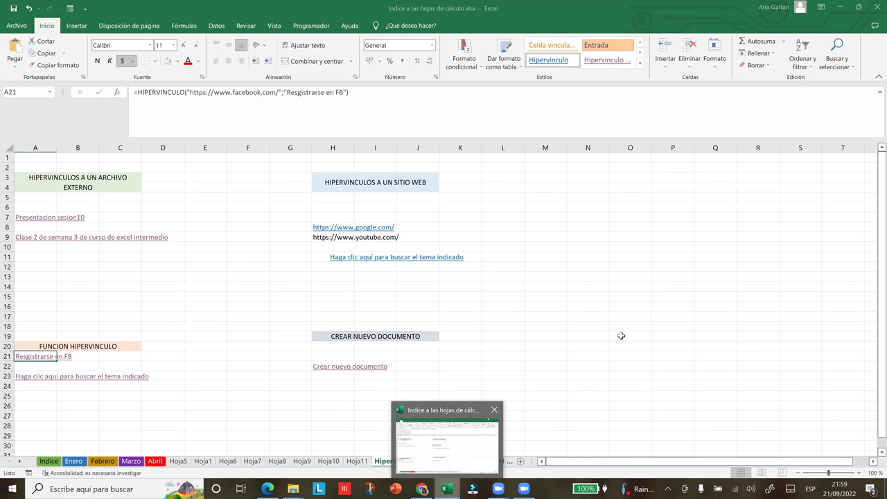
click(14, 10)
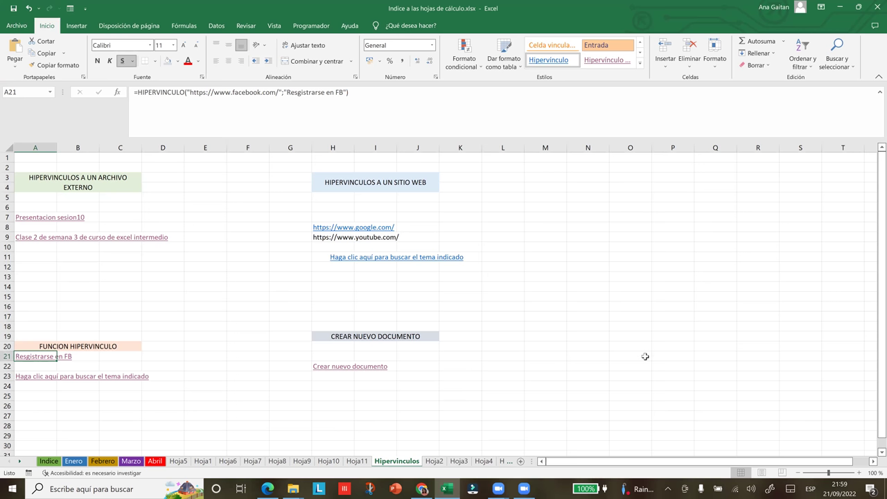